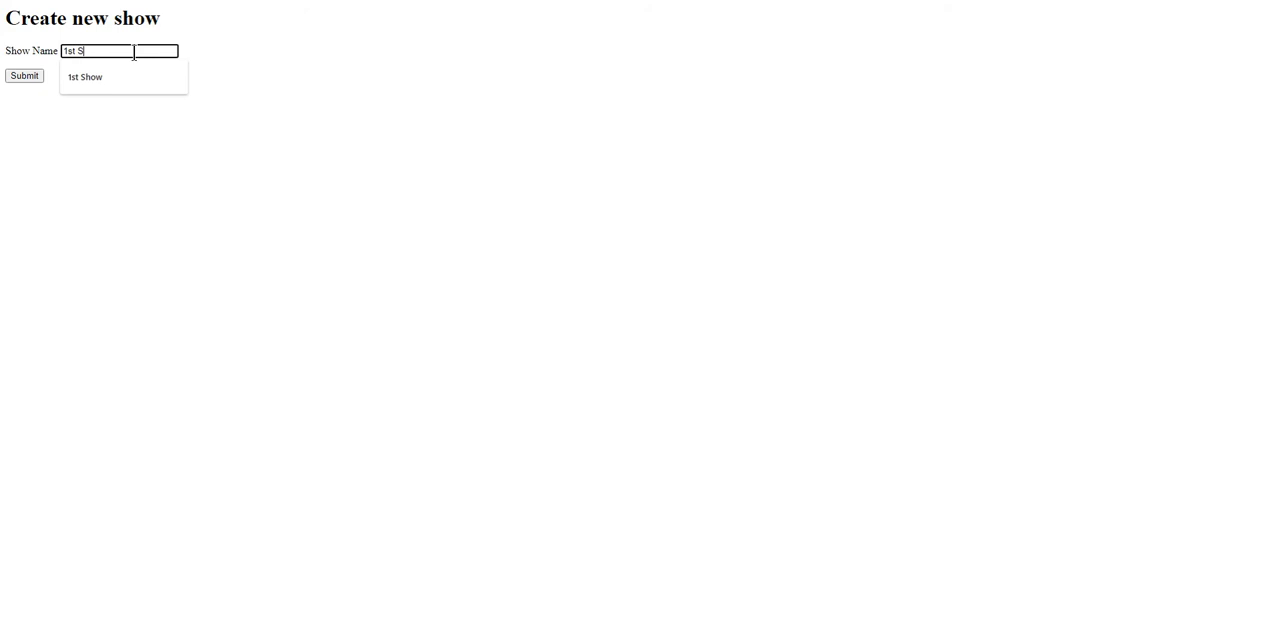
- Create a new show named "1st Show"
{"action": "type", "text": "how"}
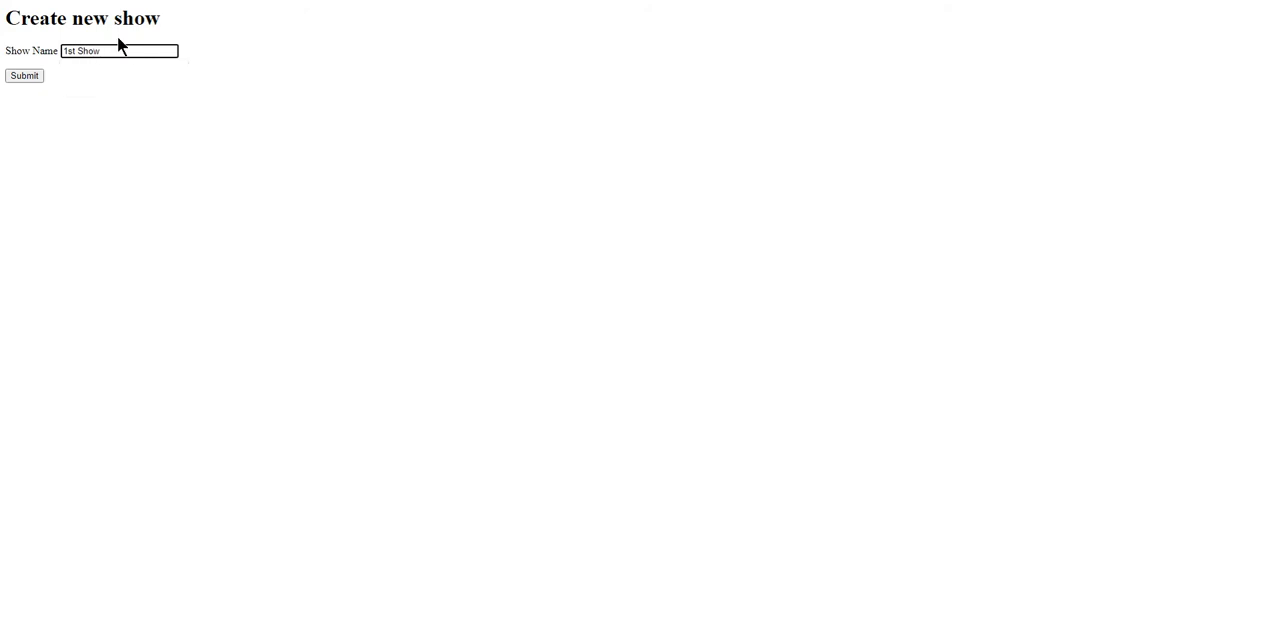
{"action": "left_click", "coordinate": [20, 77]}
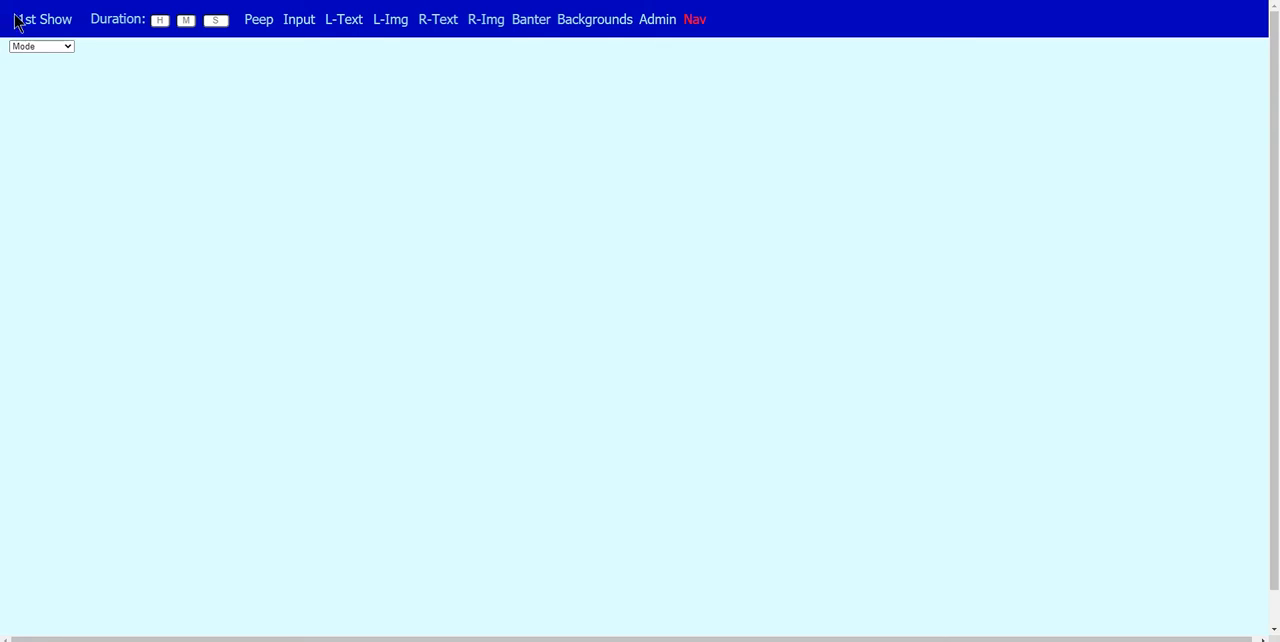
{"action": "left_click_drag", "start_coordinate": [14, 14], "coordinate": [78, 14]}
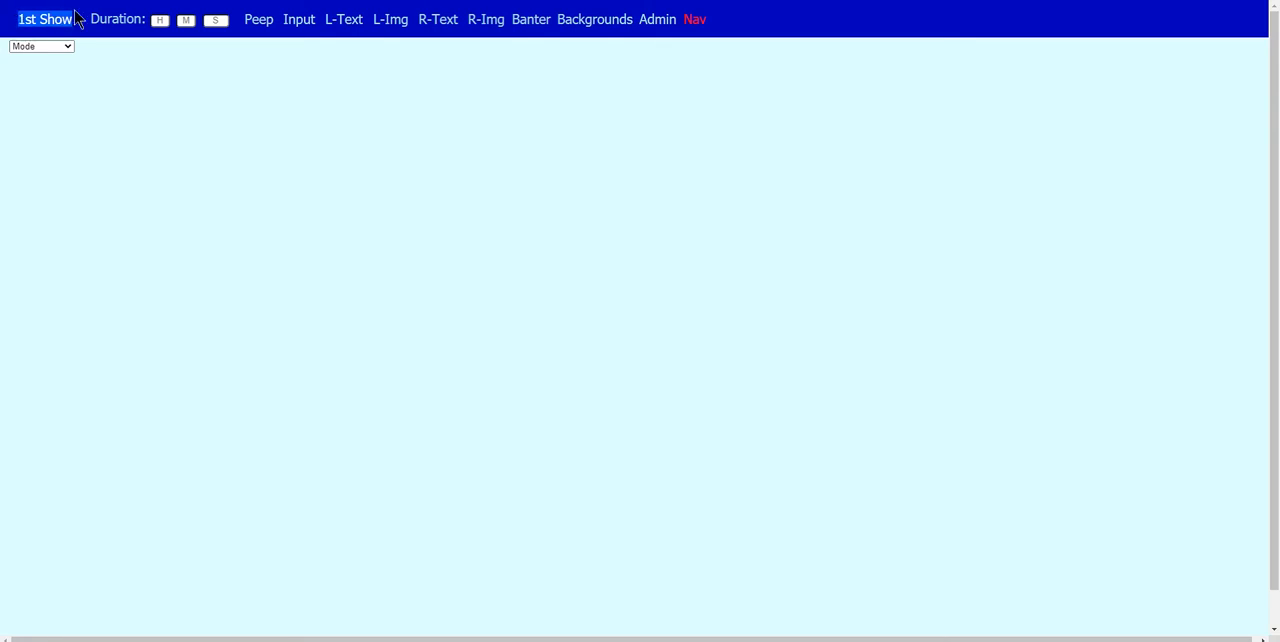
{"action": "left_click", "coordinate": [218, 20]}
{"action": "left_click", "coordinate": [485, 143]}
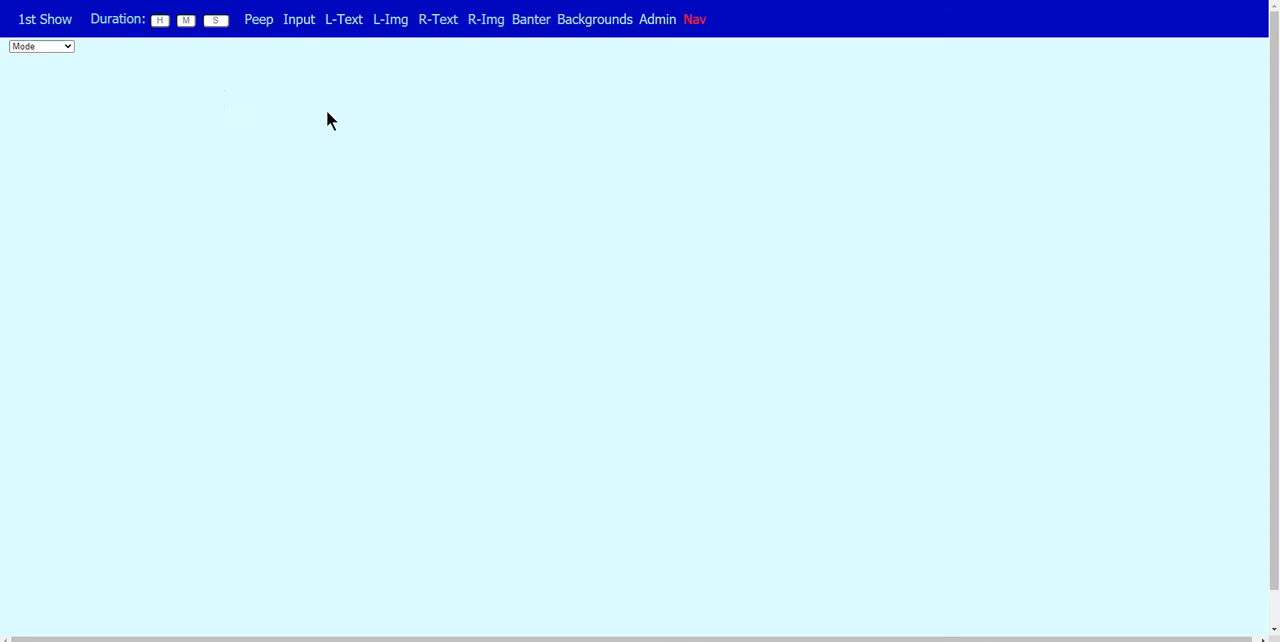
- Create a new slide named "Slide 1" under root
{"action": "left_click", "coordinate": [52, 47]}
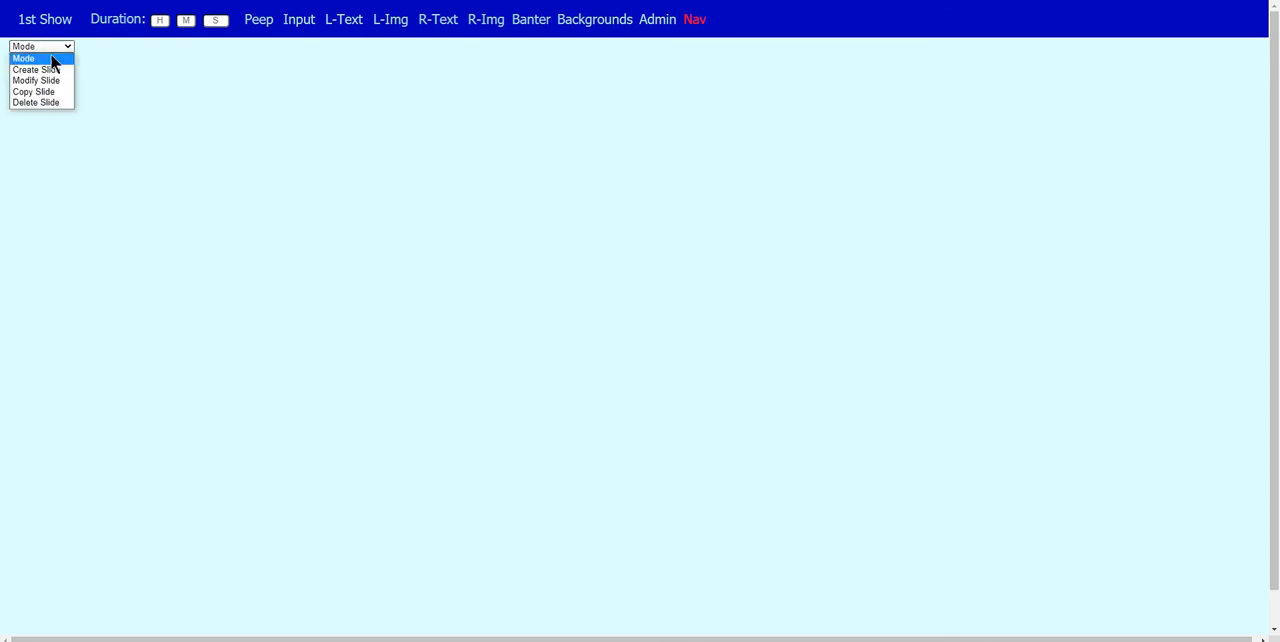
{"action": "left_click", "coordinate": [52, 70]}
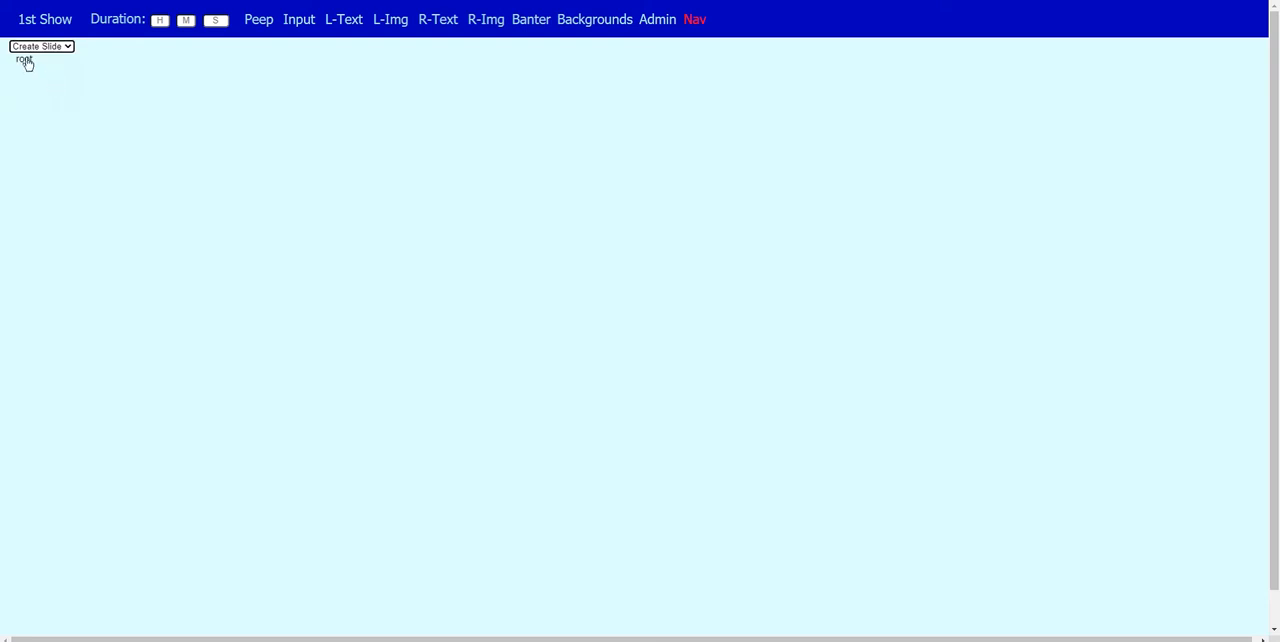
{"action": "left_click", "coordinate": [27, 63]}
{"action": "left_click", "coordinate": [67, 73]}
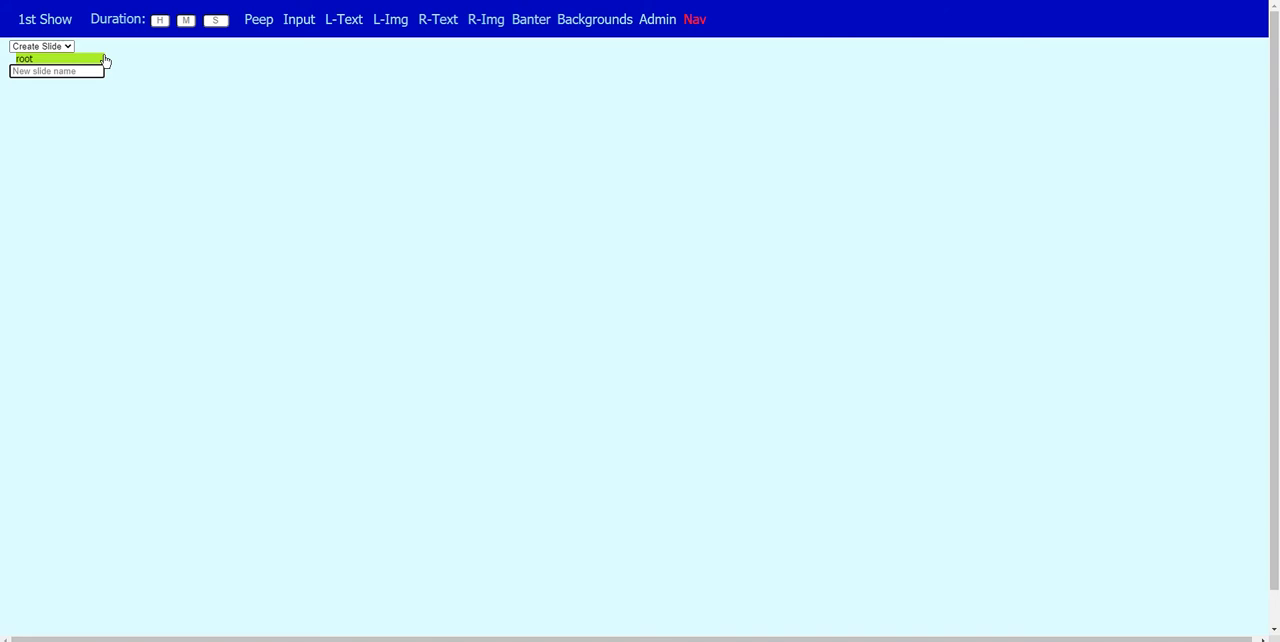
{"action": "type", "text": "Slide 1"}
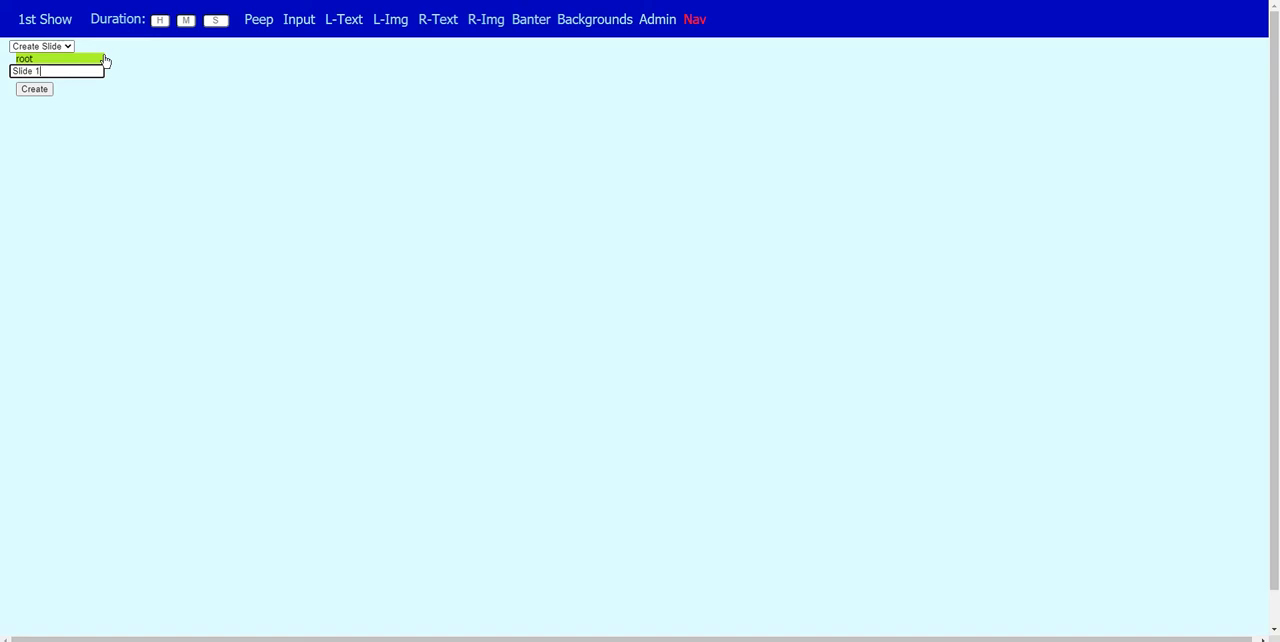
{"action": "left_click", "coordinate": [41, 90]}
- Switch the mode to Modify Slide and select Slide 1 for editing
{"action": "left_click", "coordinate": [33, 50]}
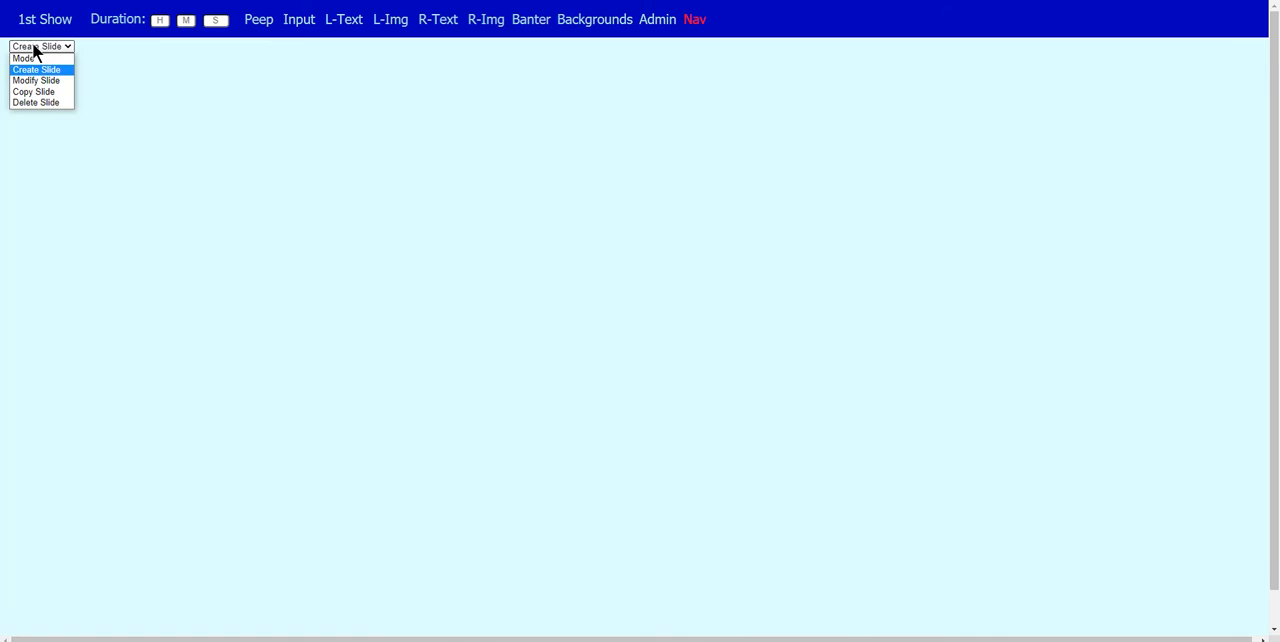
{"action": "left_click", "coordinate": [34, 84]}
{"action": "left_click", "coordinate": [28, 59]}
{"action": "left_click", "coordinate": [31, 77]}
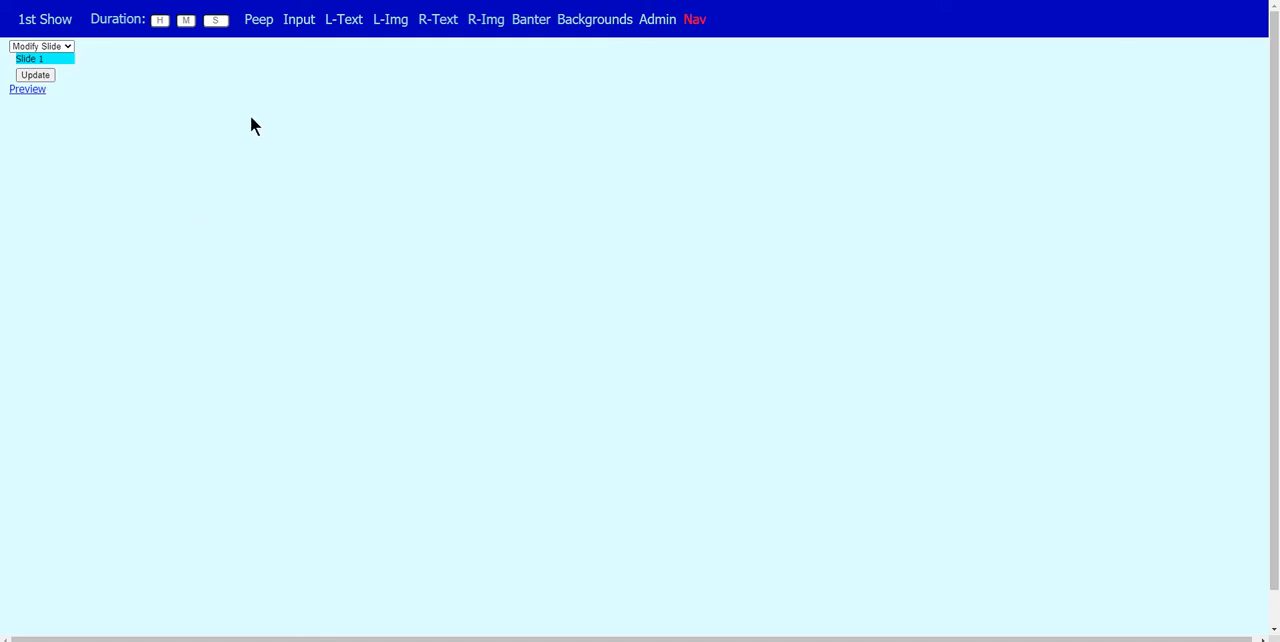
- Show the Peep preview frame and the Admin settings, and scale the preview frame down
{"action": "left_click", "coordinate": [257, 24]}
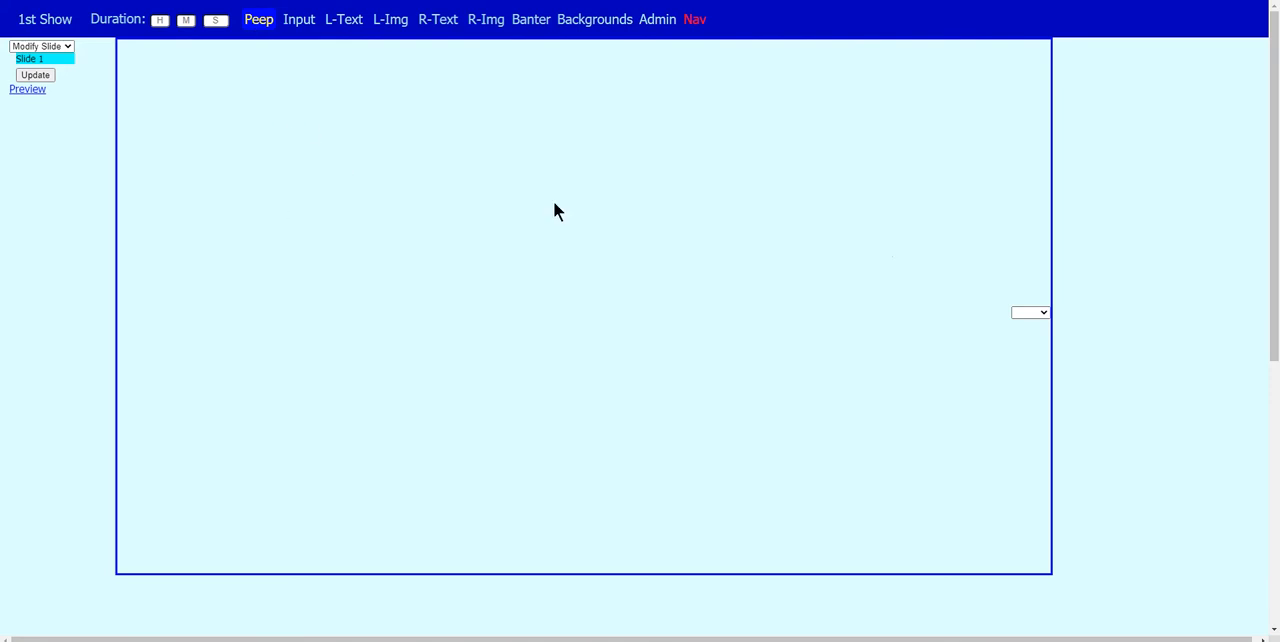
{"action": "left_click_drag", "start_coordinate": [1275, 264], "coordinate": [1278, 111]}
{"action": "left_click", "coordinate": [661, 28]}
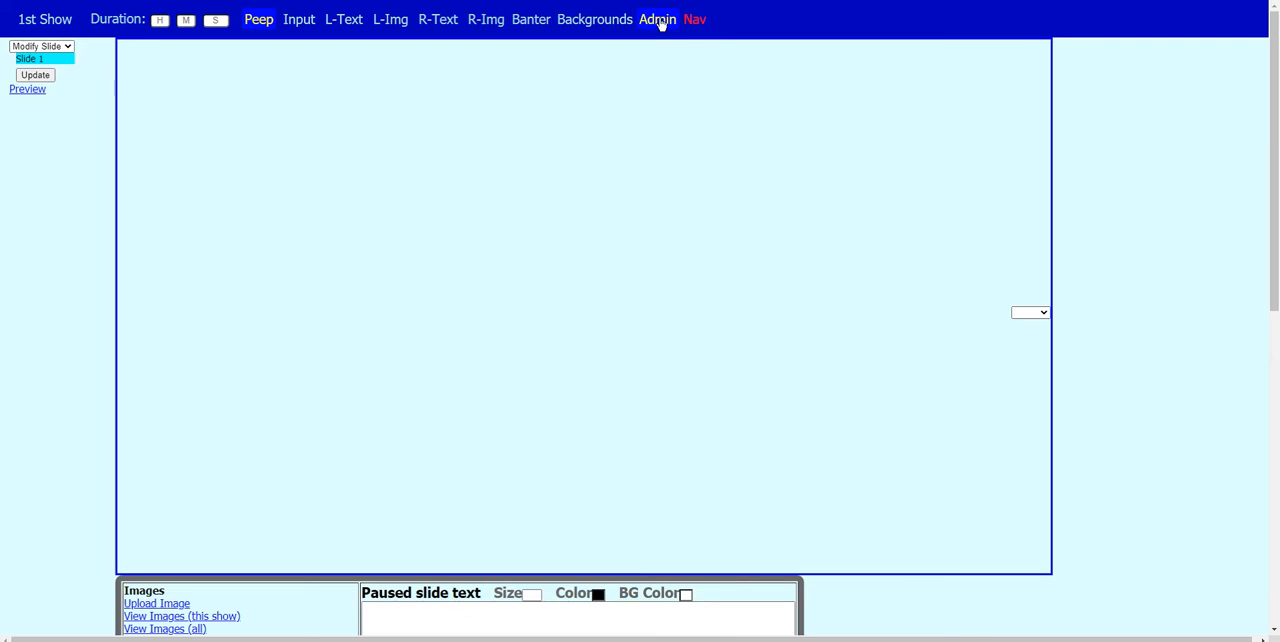
{"action": "left_click", "coordinate": [1037, 316]}
{"action": "left_click", "coordinate": [1031, 390]}
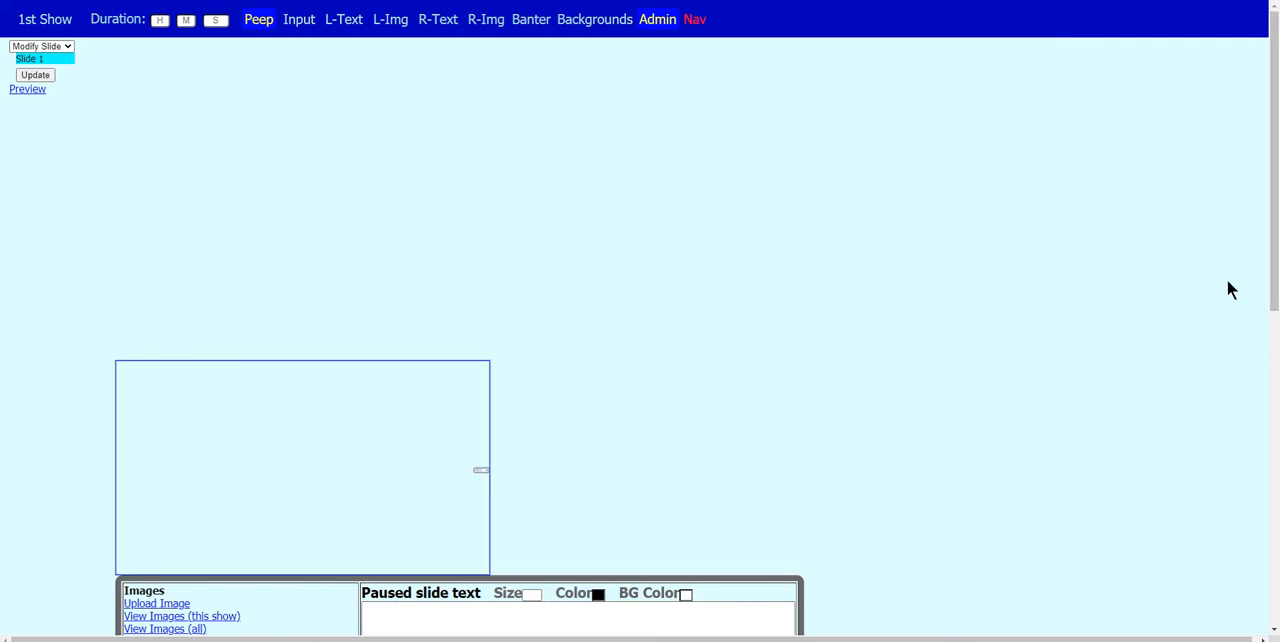
- Open the image upload page from the show's Admin settings
{"action": "left_click_drag", "start_coordinate": [1274, 253], "coordinate": [1274, 378]}
{"action": "left_click", "coordinate": [657, 20]}
{"action": "left_click", "coordinate": [657, 20]}
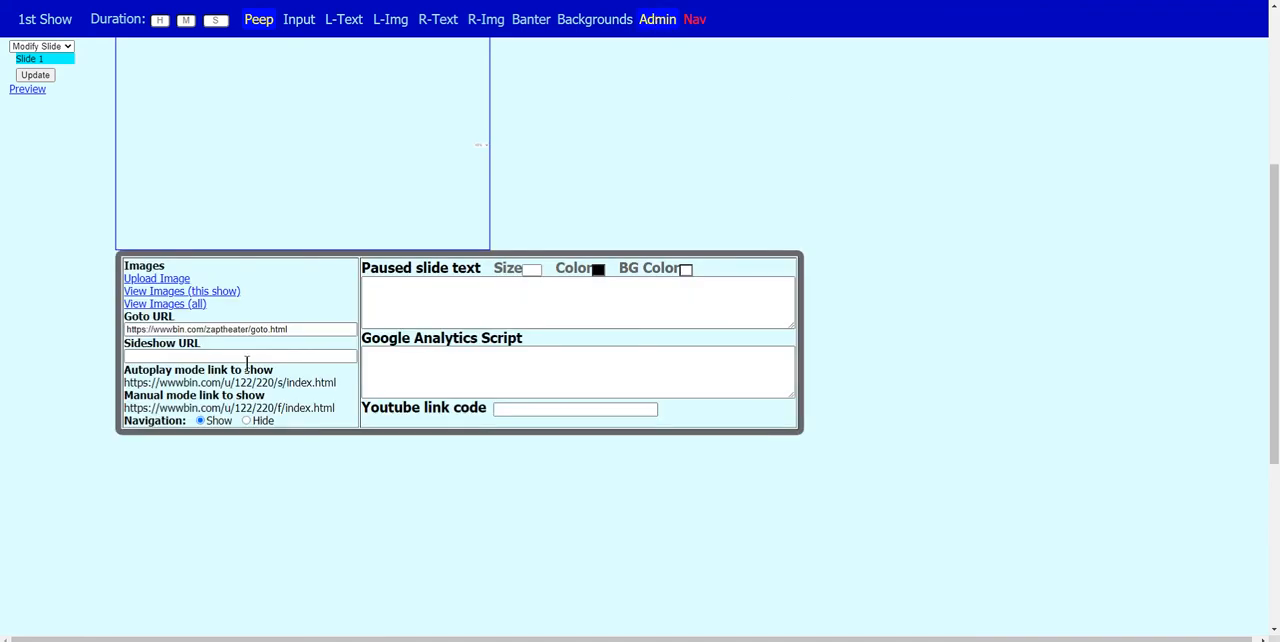
{"action": "left_click", "coordinate": [166, 284]}
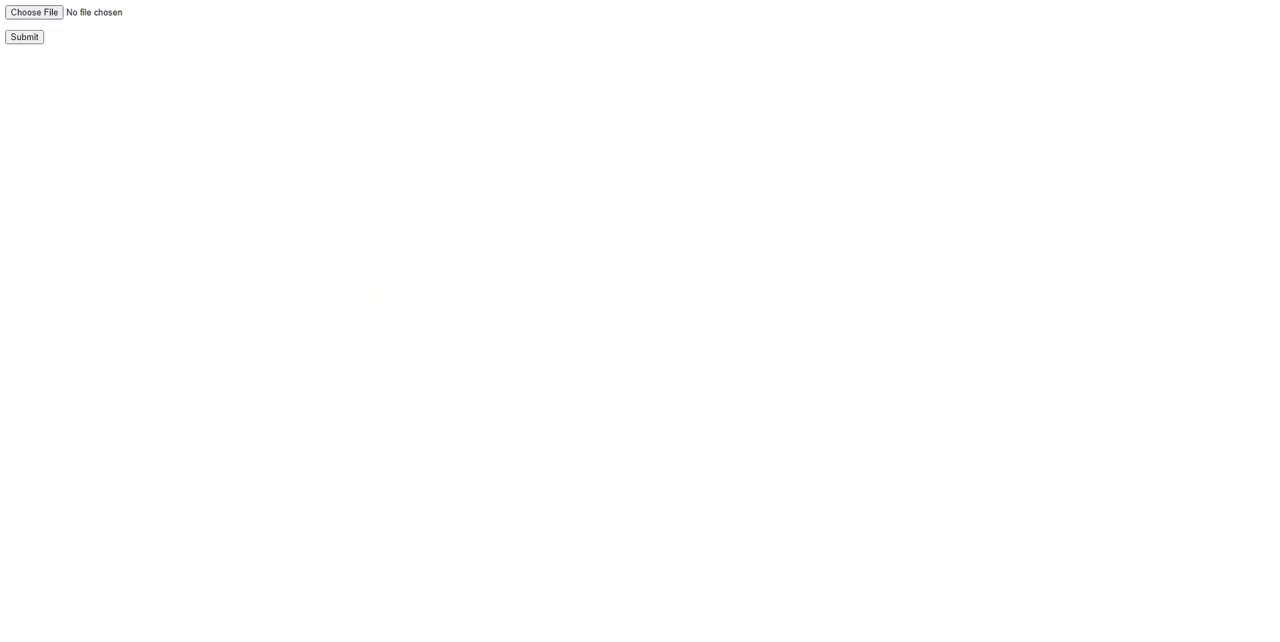
{"action": "left_click", "coordinate": [33, 12]}
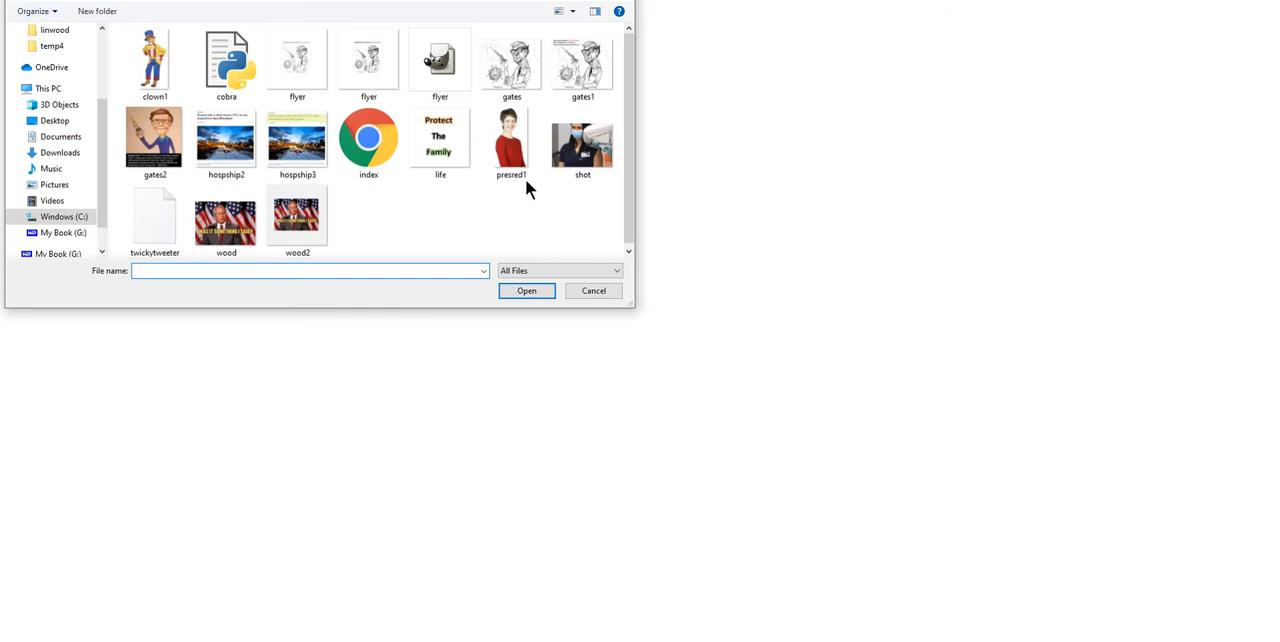
{"action": "left_click", "coordinate": [514, 165]}
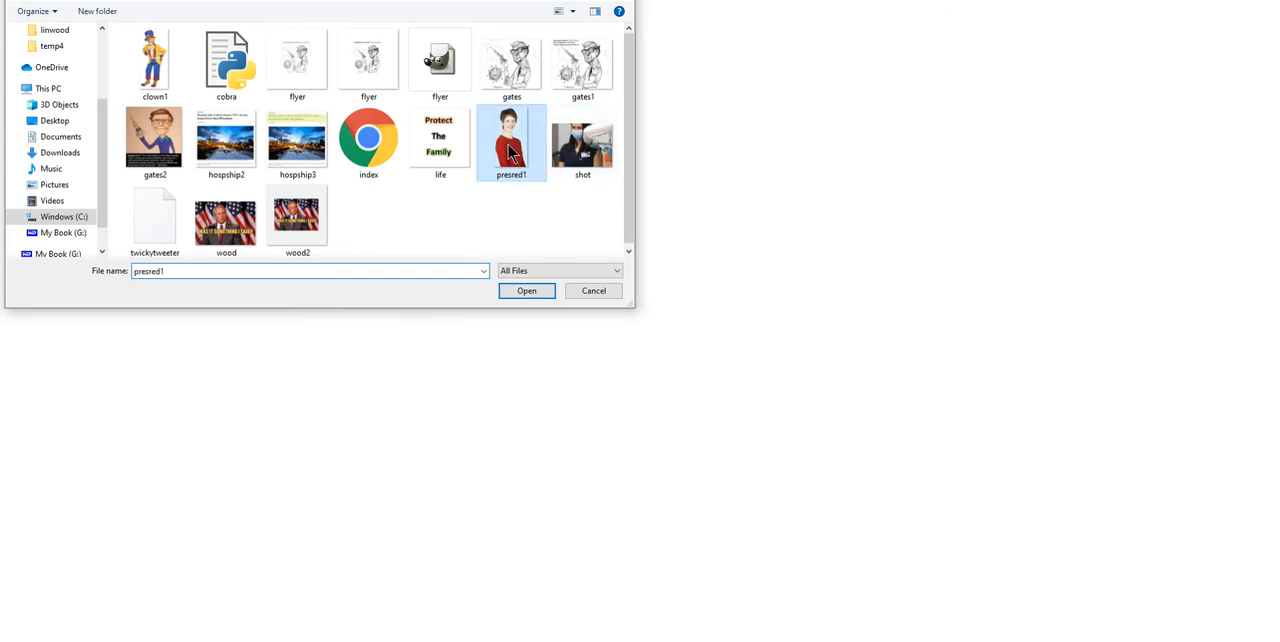
{"action": "left_click", "coordinate": [525, 290]}
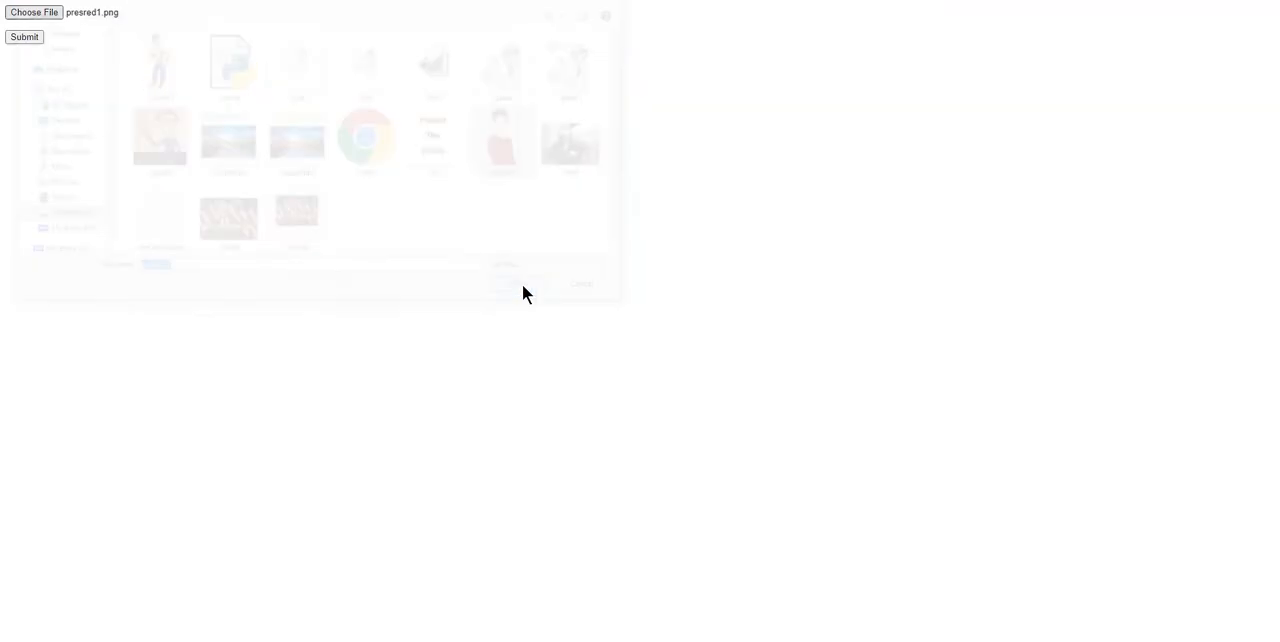
{"action": "left_click", "coordinate": [25, 15]}
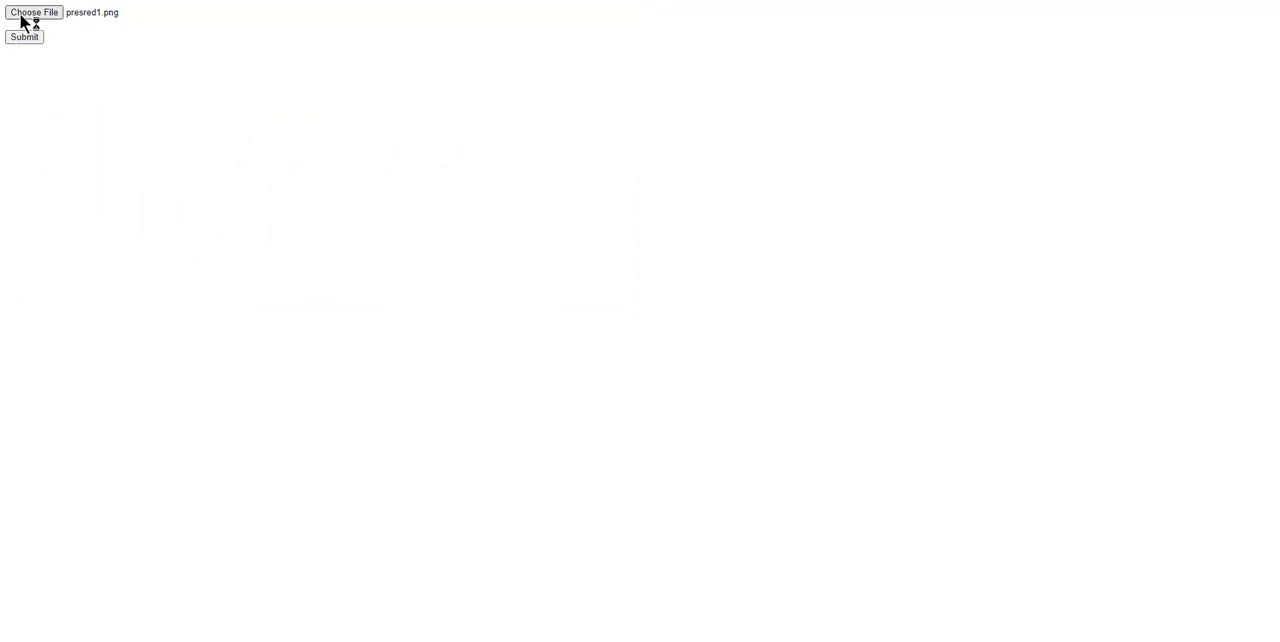
{"action": "key", "text": "Escape"}
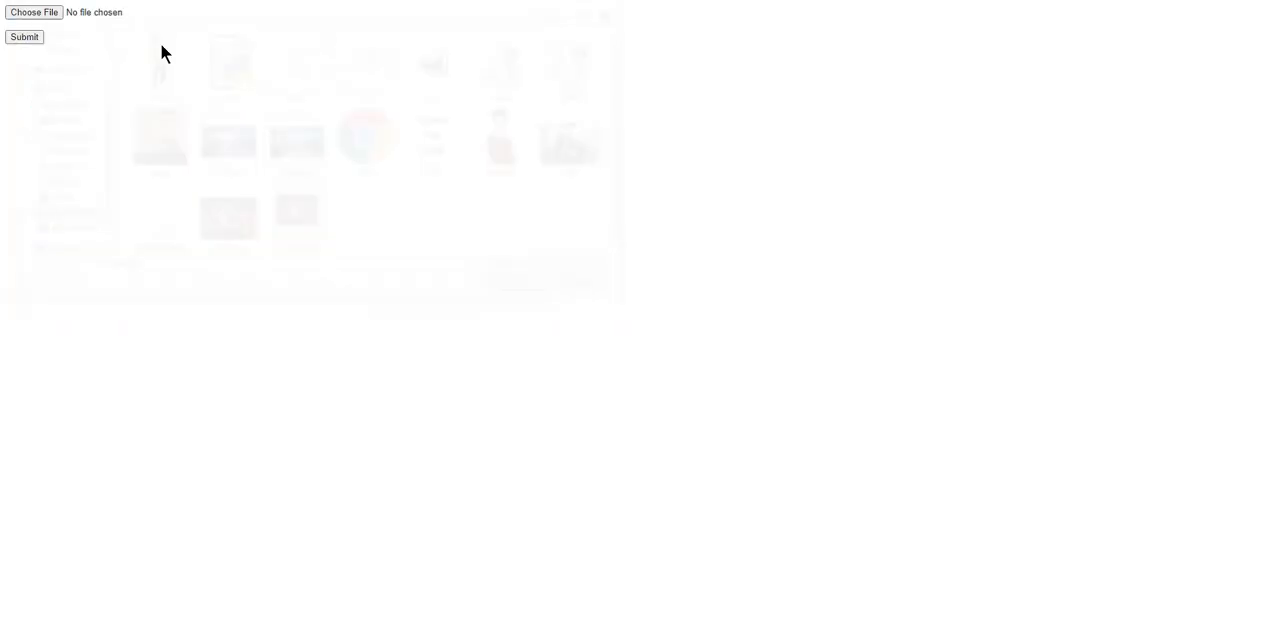
- Choose the image file presred1.png and upload it to the show
{"action": "left_click", "coordinate": [38, 14]}
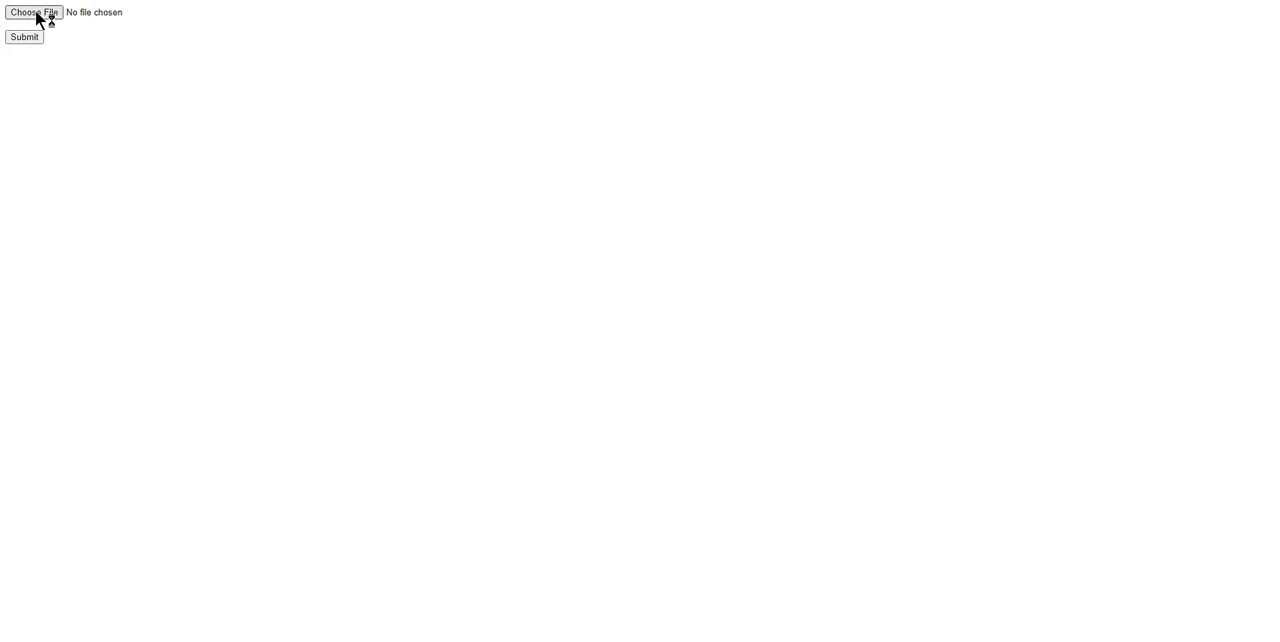
{"action": "left_click", "coordinate": [497, 155]}
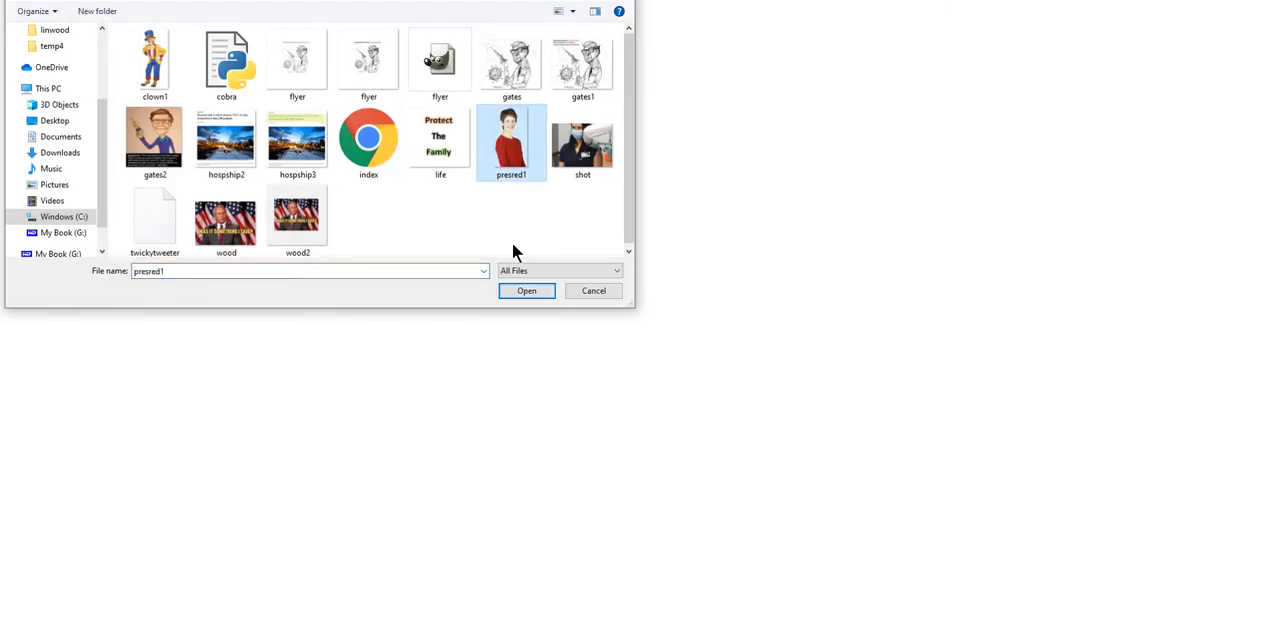
{"action": "left_click", "coordinate": [527, 291]}
{"action": "left_click", "coordinate": [12, 38]}
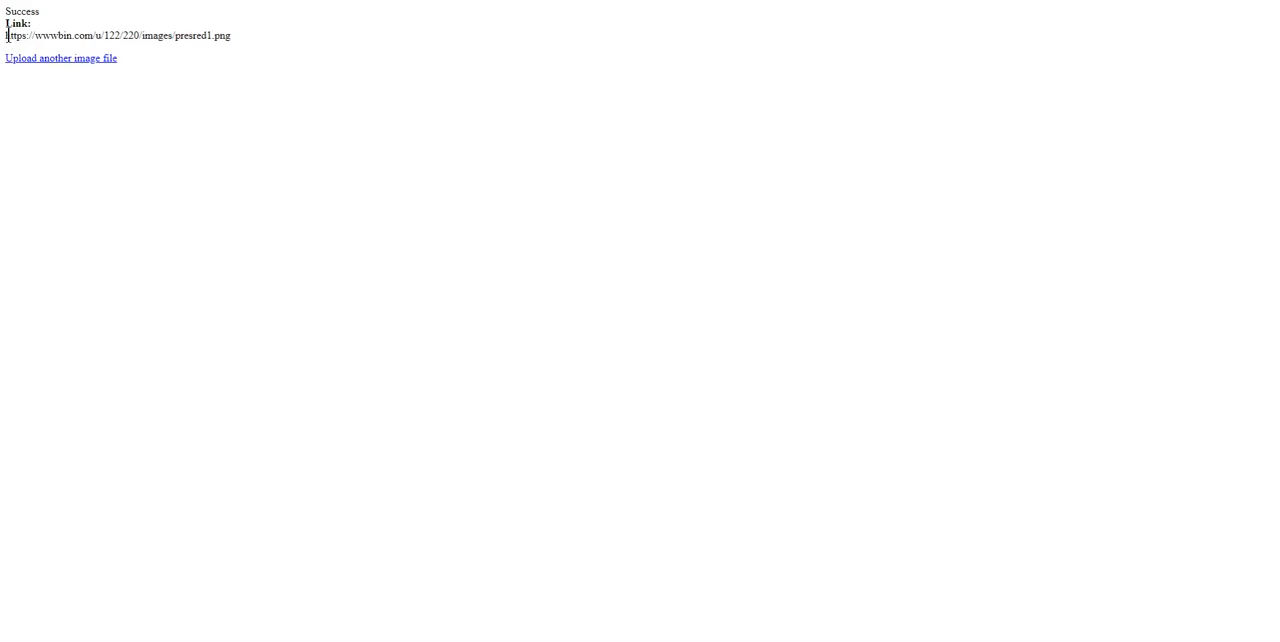
{"action": "left_click_drag", "start_coordinate": [7, 36], "coordinate": [253, 38]}
{"action": "key", "text": "ctrl+c"}
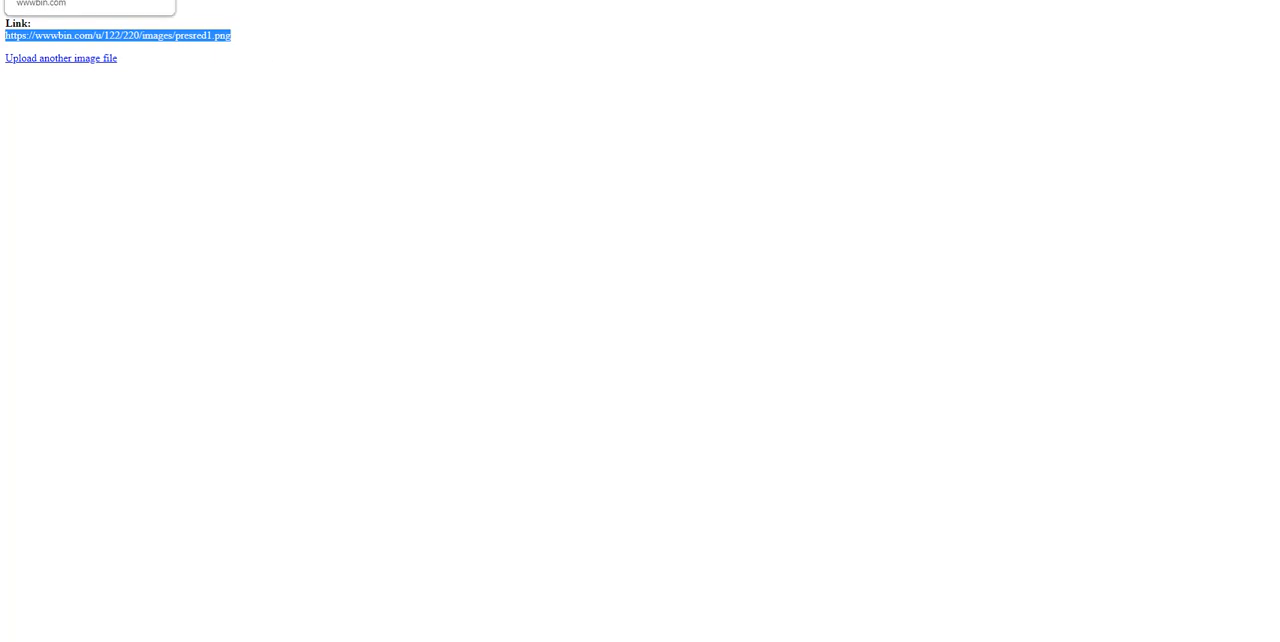
{"action": "left_click", "coordinate": [75, 1]}
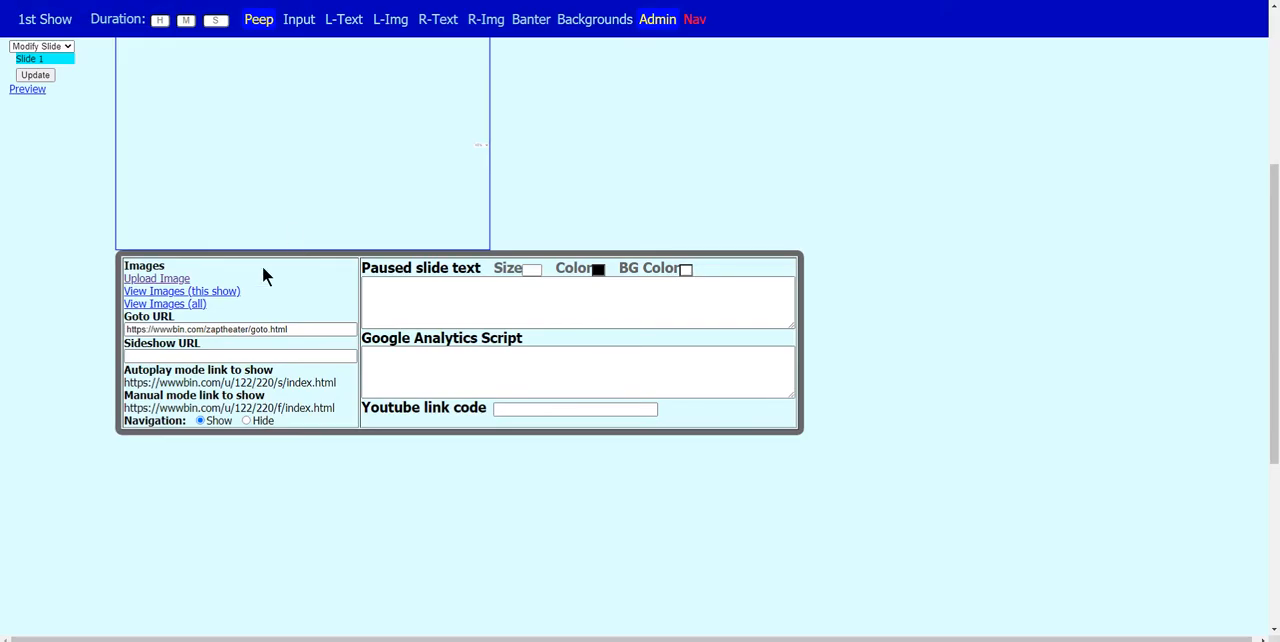
{"action": "left_click", "coordinate": [180, 1]}
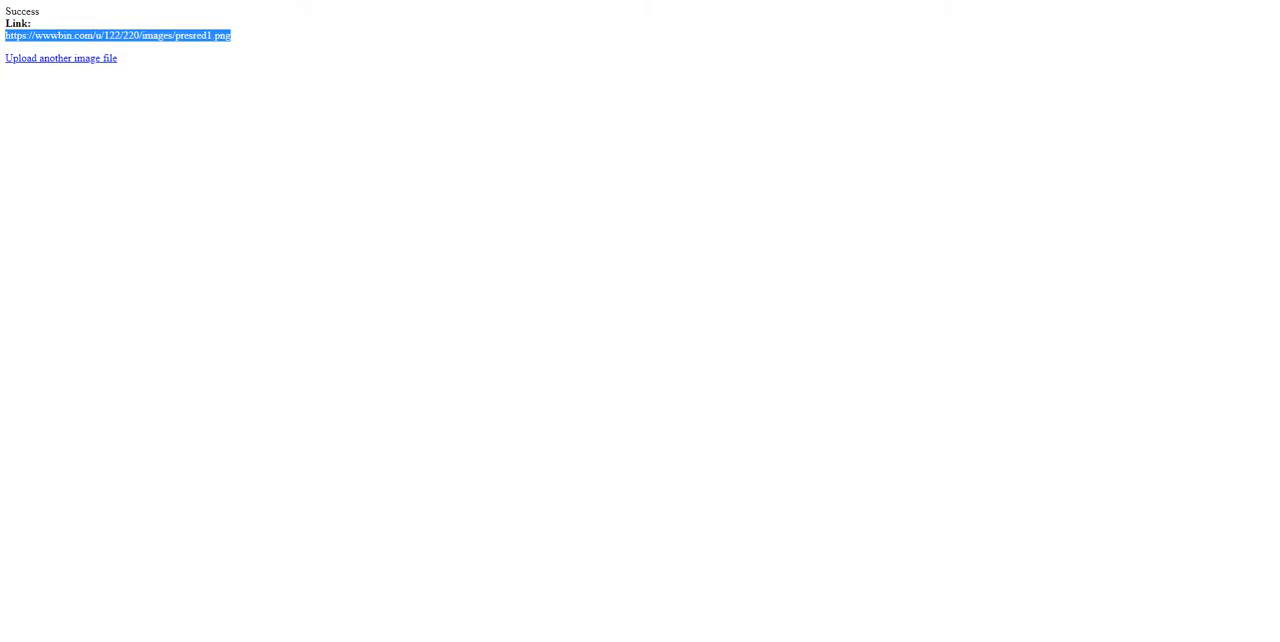
- Upload clown1.png as another image file for the show
{"action": "left_click", "coordinate": [83, 60]}
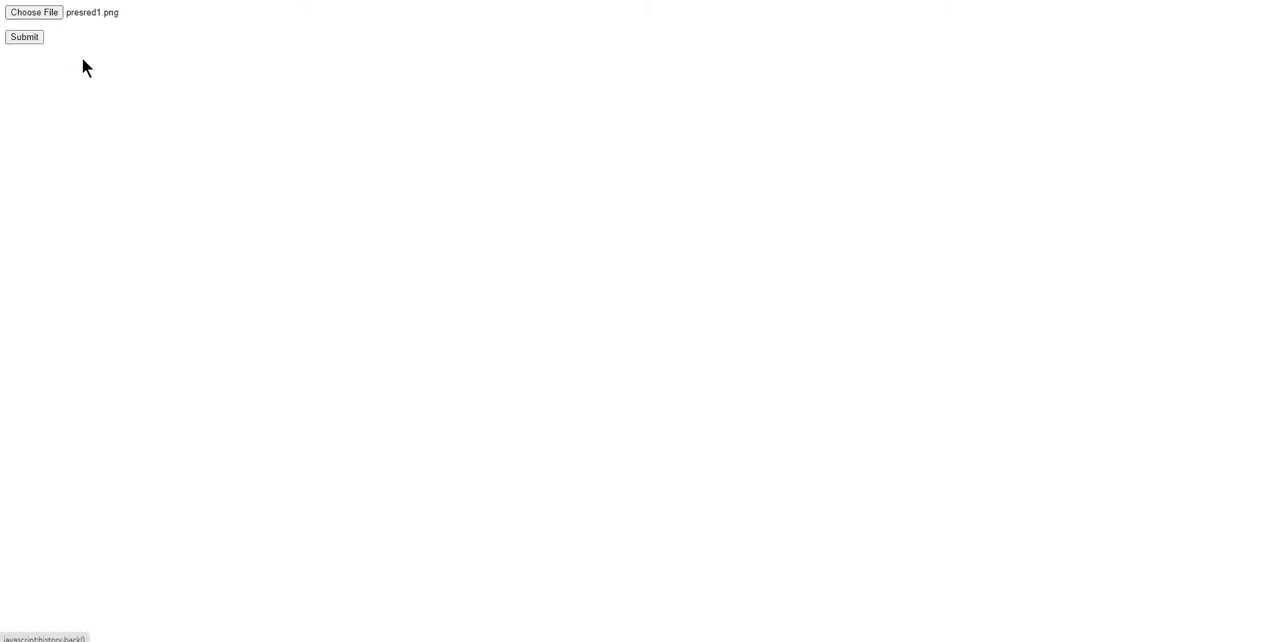
{"action": "left_click", "coordinate": [41, 16]}
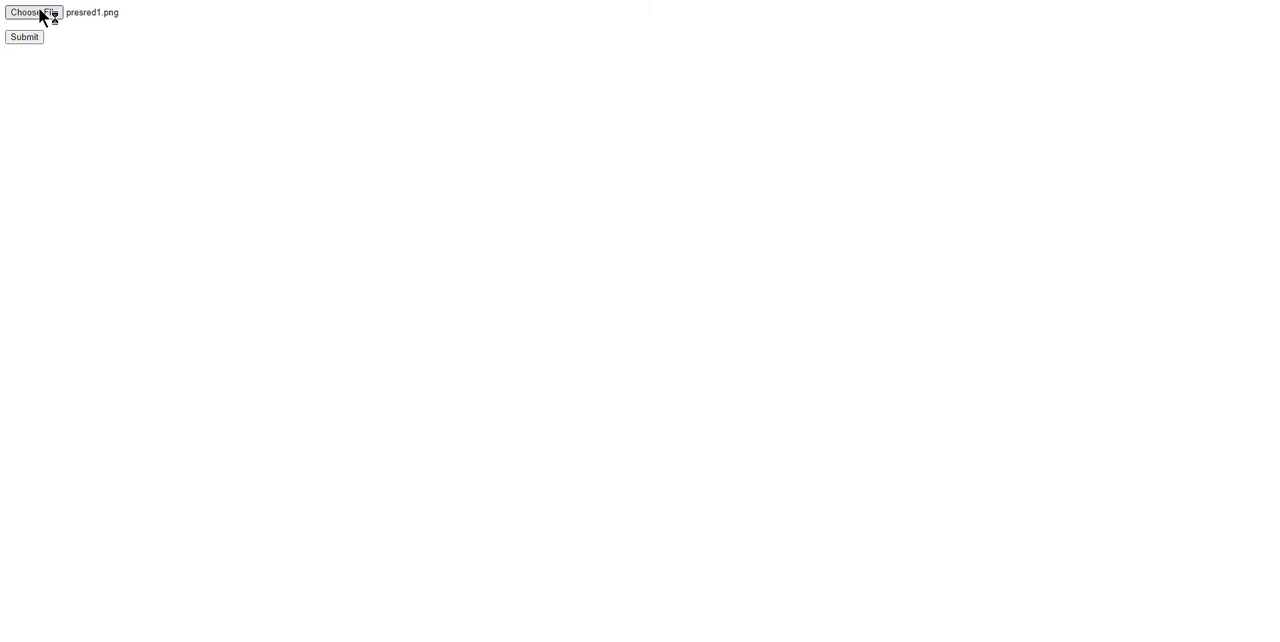
{"action": "left_click", "coordinate": [155, 62]}
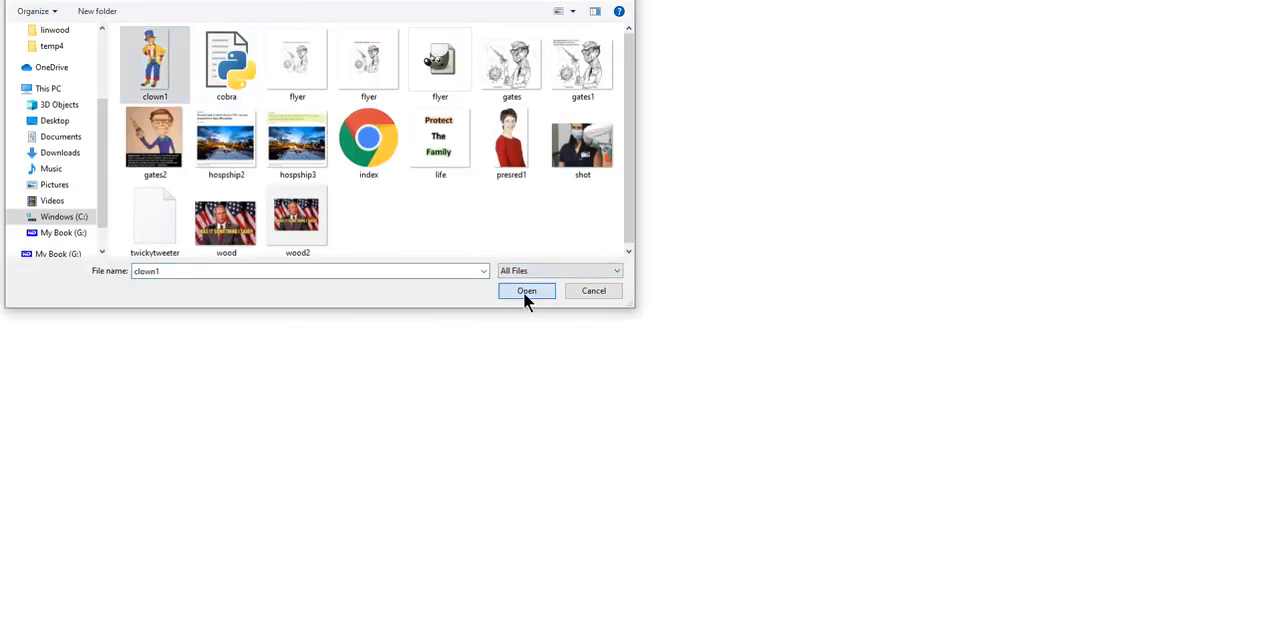
{"action": "left_click", "coordinate": [523, 291]}
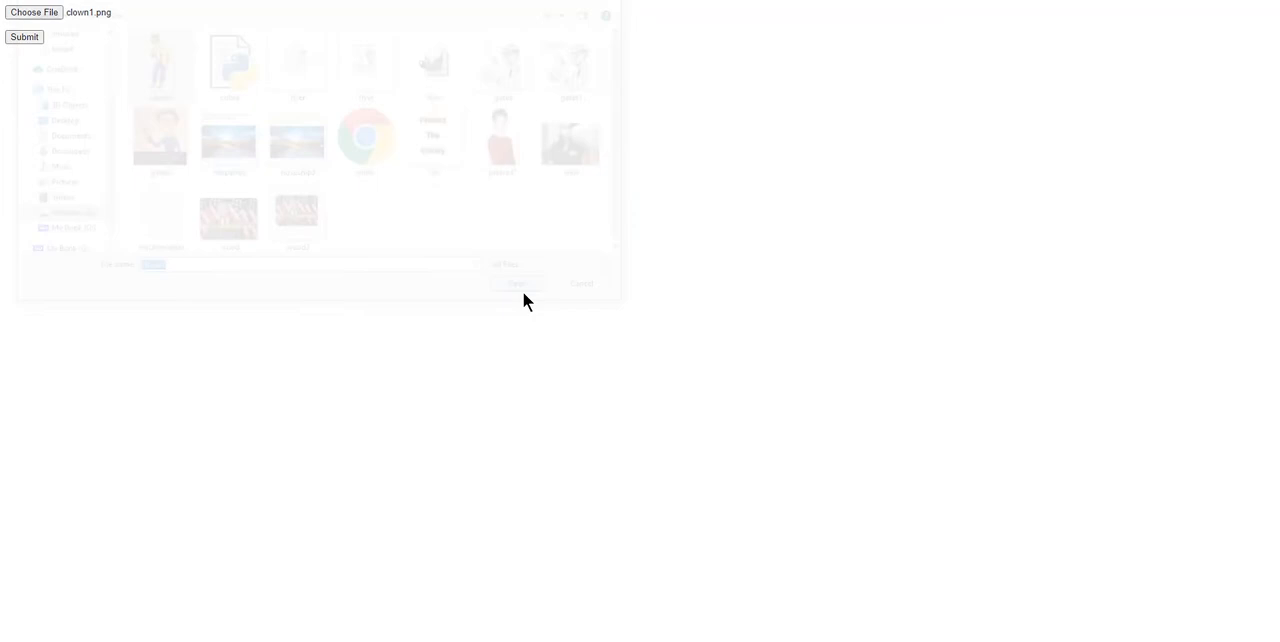
{"action": "left_click", "coordinate": [25, 38]}
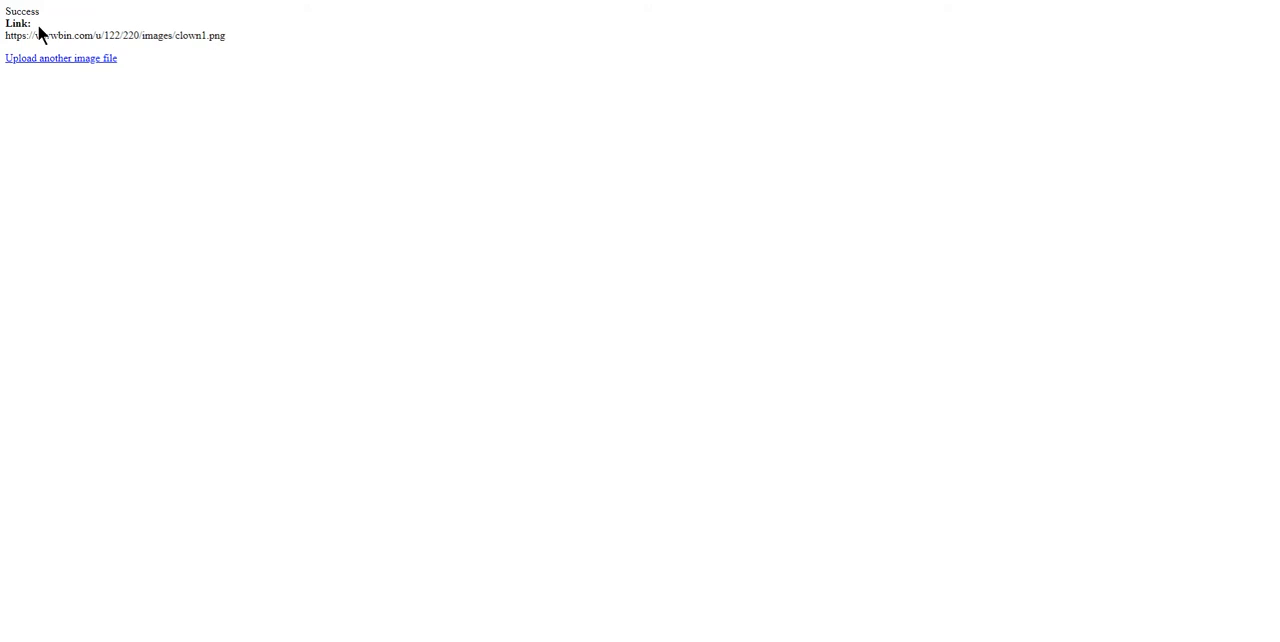
- Return to the show editor, hide the Admin settings and show the left and right column Input forms
{"action": "left_click", "coordinate": [90, 0]}
{"action": "mouse_move", "coordinate": [1276, 200]}
{"action": "left_mouse_down"}
{"action": "mouse_move", "coordinate": [1271, 150]}
{"action": "mouse_move", "coordinate": [1266, 189]}
{"action": "left_mouse_up"}
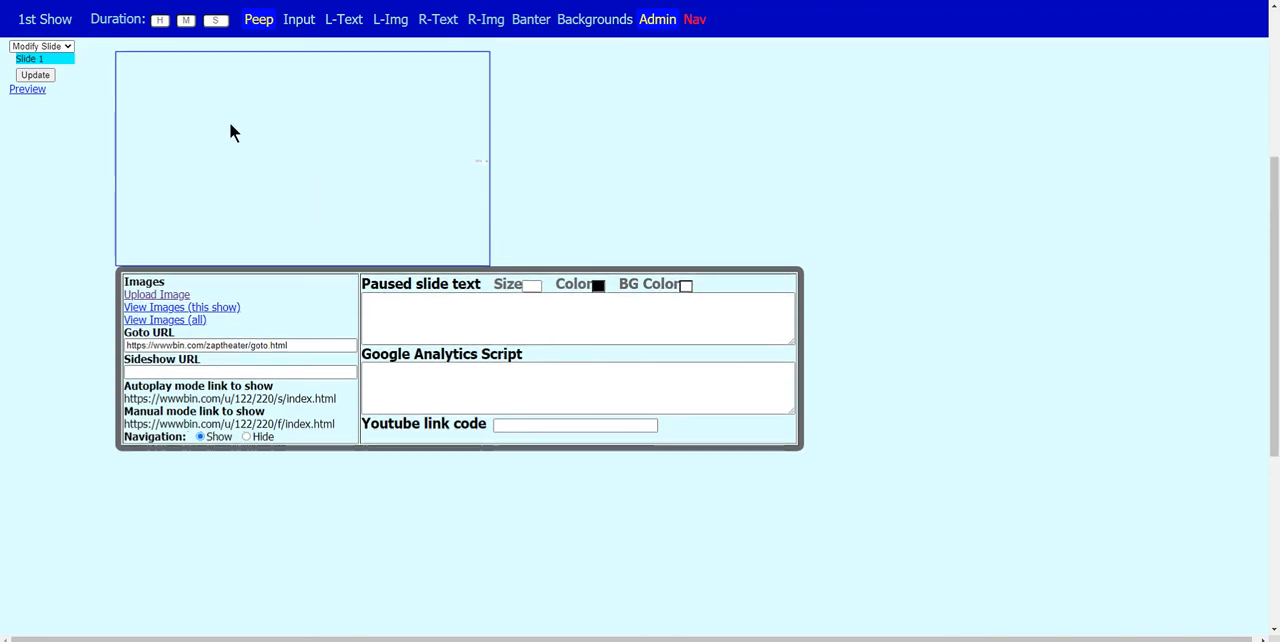
{"action": "left_click", "coordinate": [665, 25]}
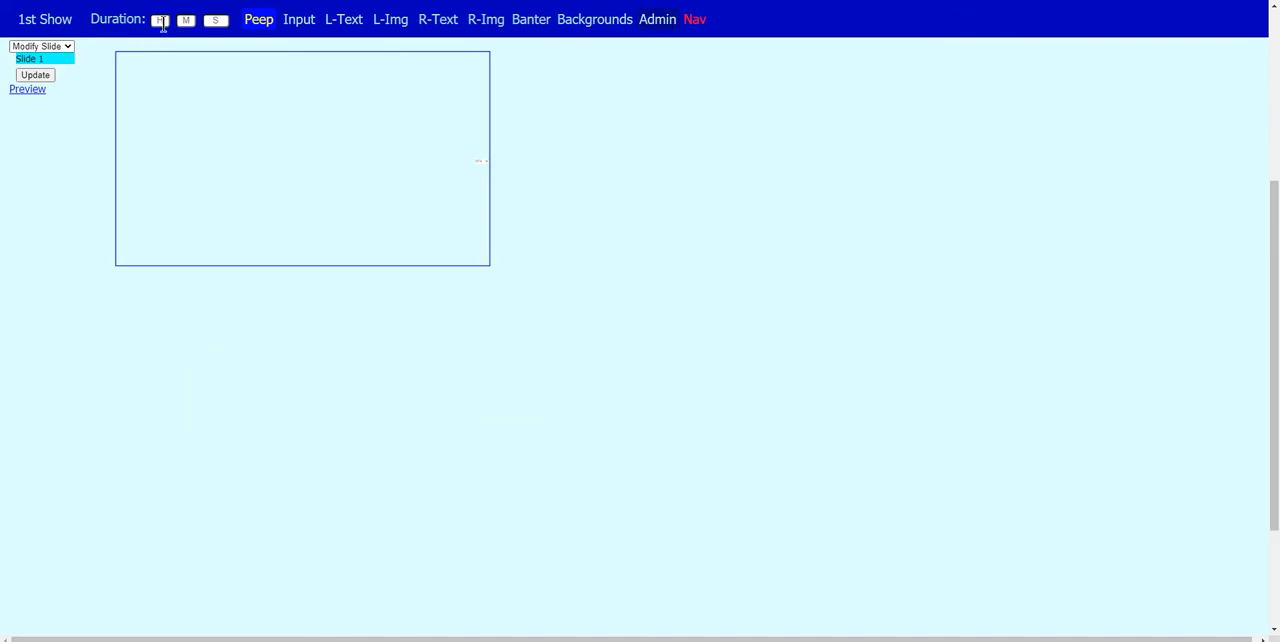
{"action": "left_click", "coordinate": [289, 21]}
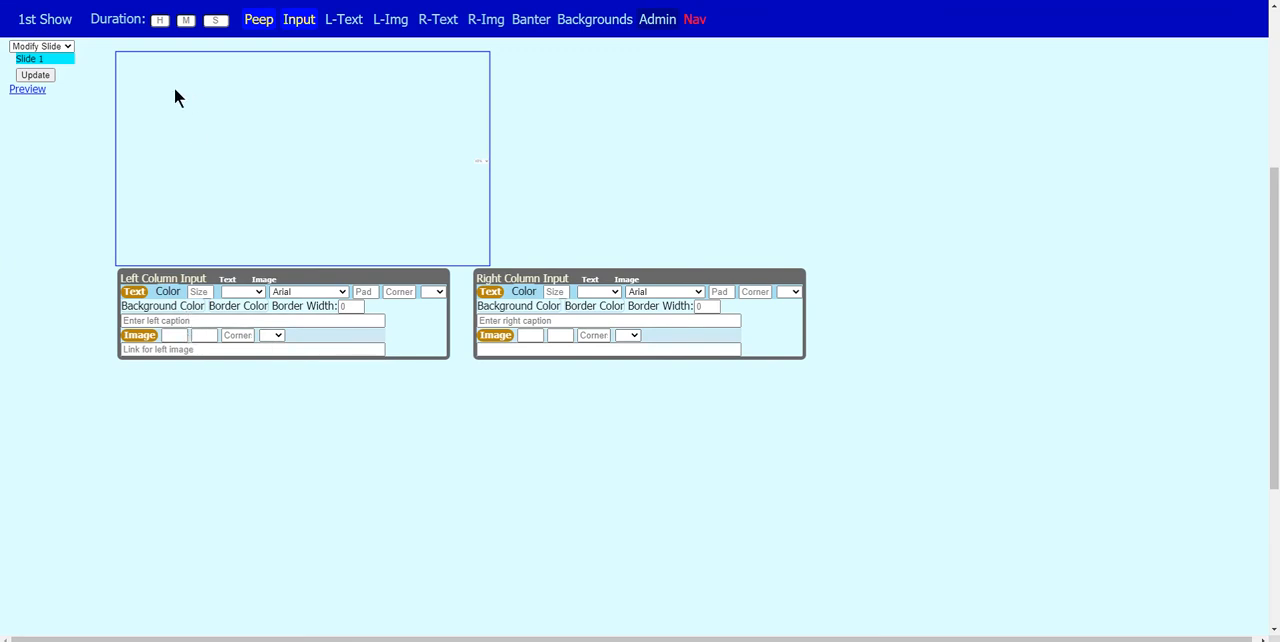
- Set the Peep preview frame's scale to 100%
{"action": "left_click", "coordinate": [480, 162]}
{"action": "left_click", "coordinate": [488, 171]}
{"action": "left_click_drag", "start_coordinate": [1266, 302], "coordinate": [1270, 68]}
{"action": "scroll", "coordinate": [1270, 68], "scroll_direction": "down", "scroll_amount": 2}
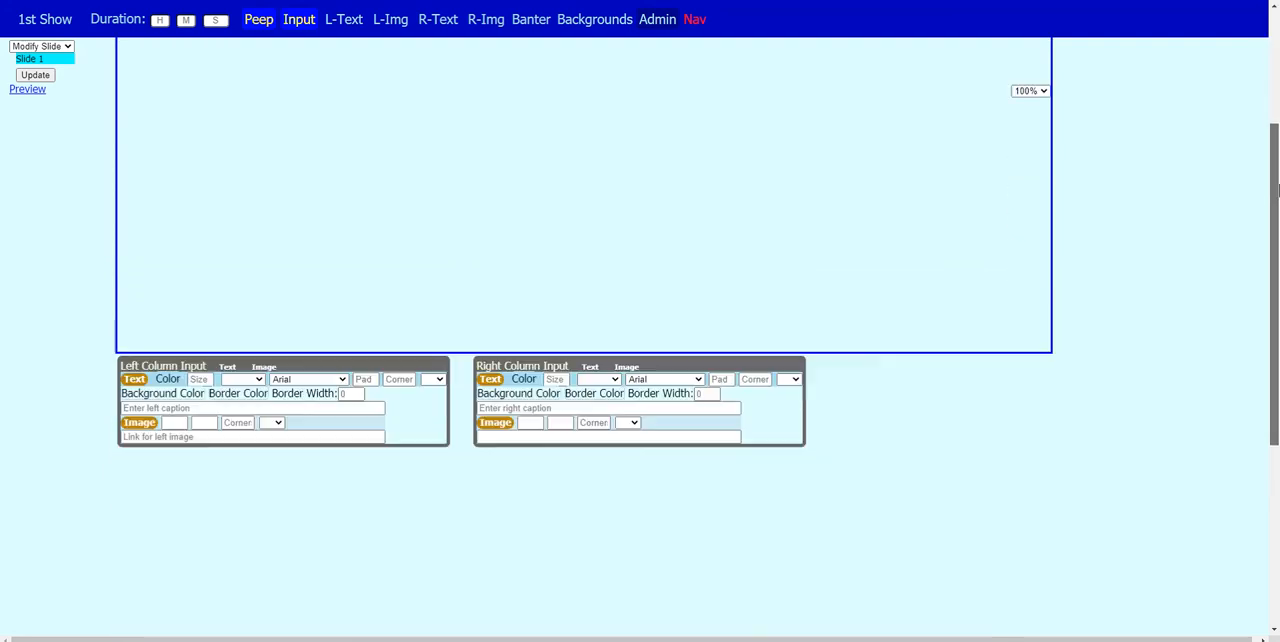
- Set the Peep preview frame's scale to 40%
{"action": "left_click", "coordinate": [1025, 91]}
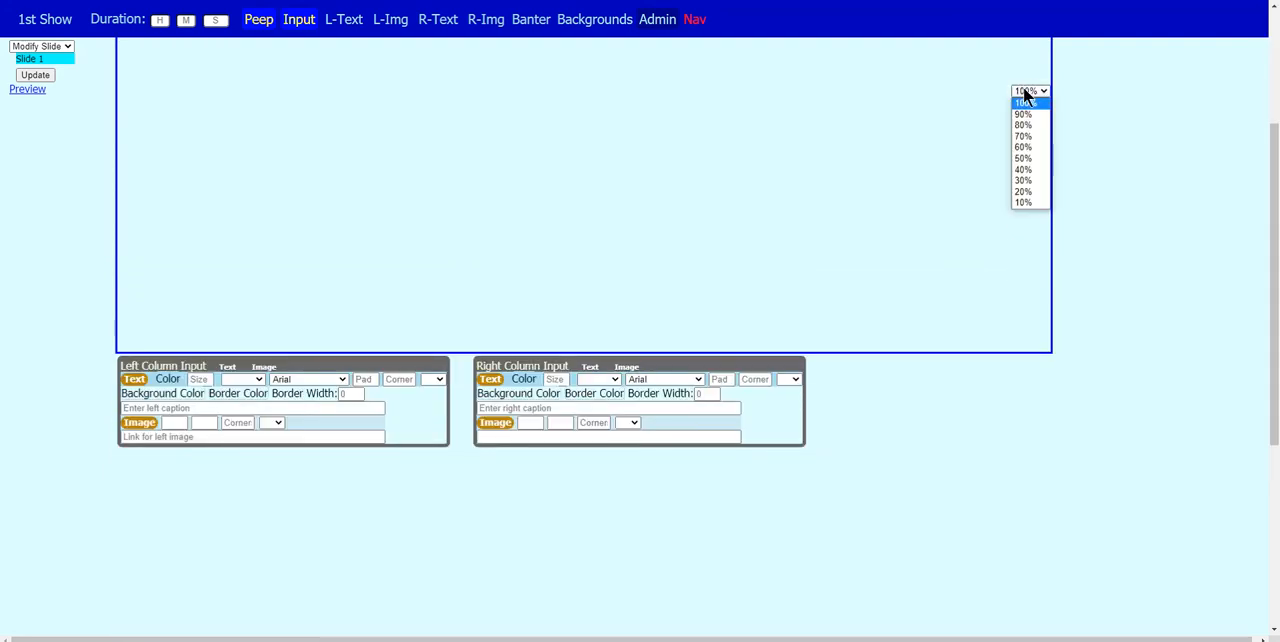
{"action": "left_click", "coordinate": [1025, 170]}
{"action": "left_click_drag", "start_coordinate": [1275, 188], "coordinate": [1275, 236]}
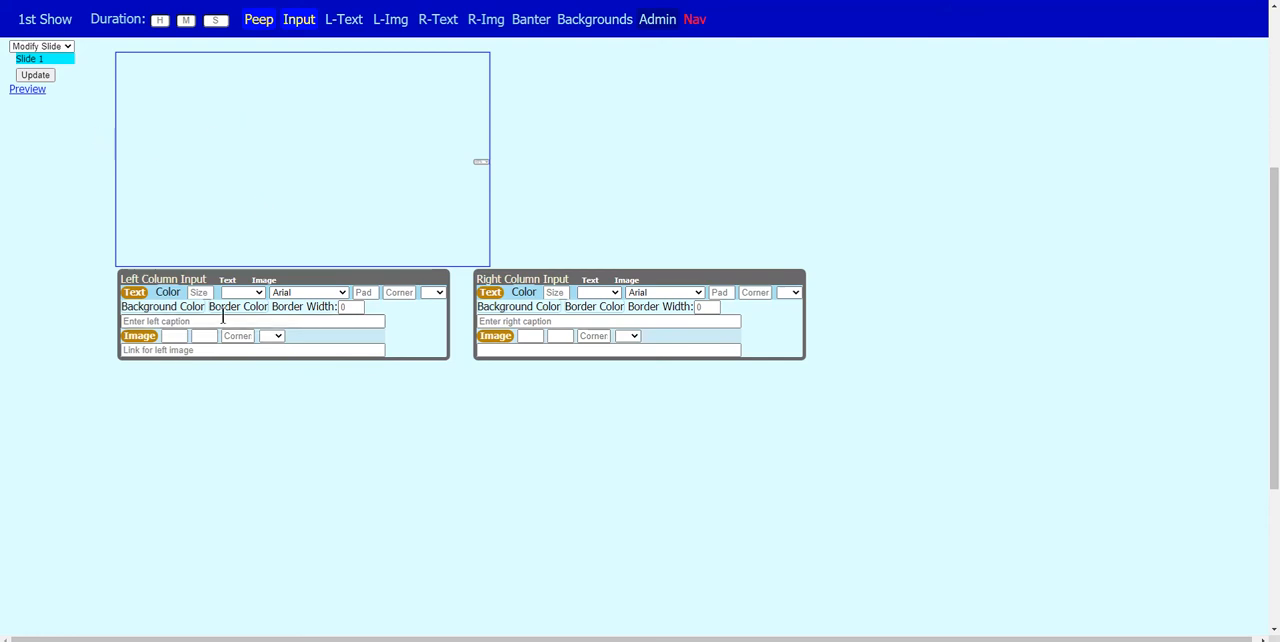
- Paste the presred1.png link as the left column's image and apply it to the preview
{"action": "left_click", "coordinate": [207, 347]}
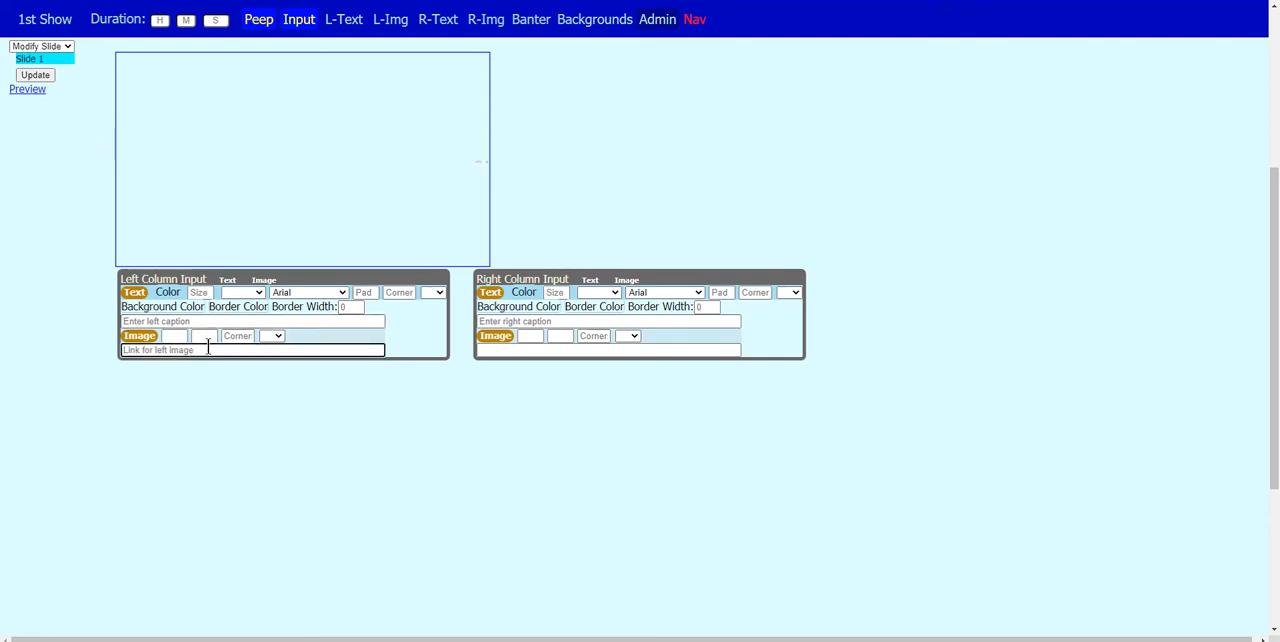
{"action": "key", "text": "ctrl+v"}
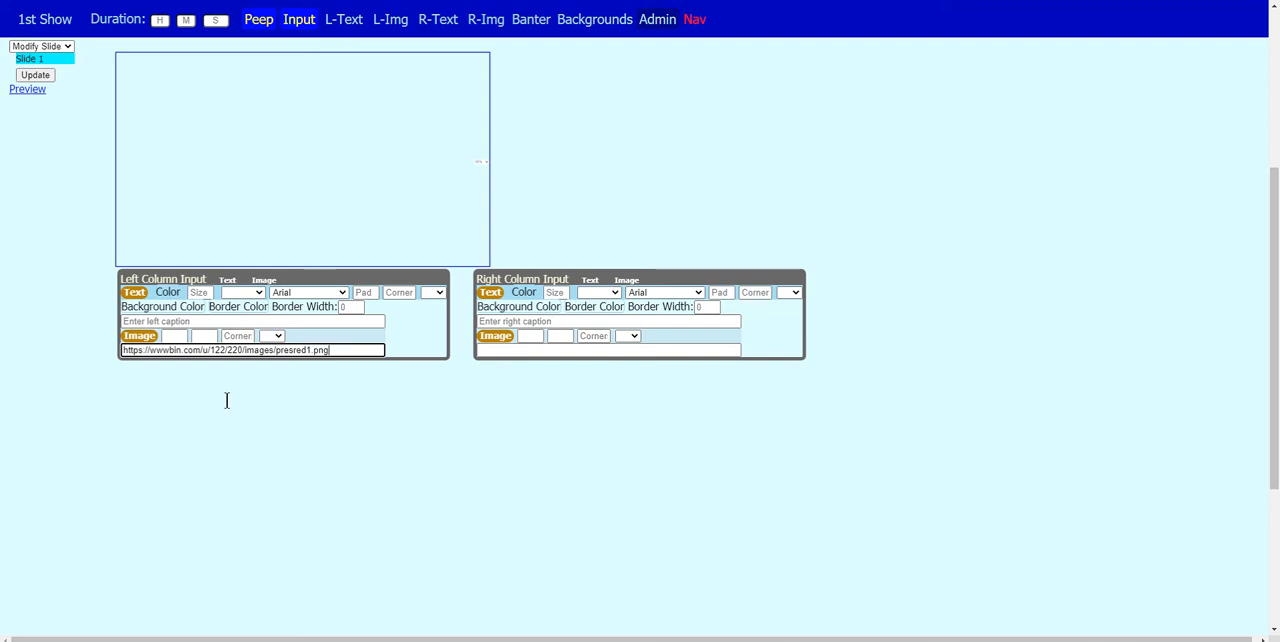
{"action": "left_click", "coordinate": [216, 203]}
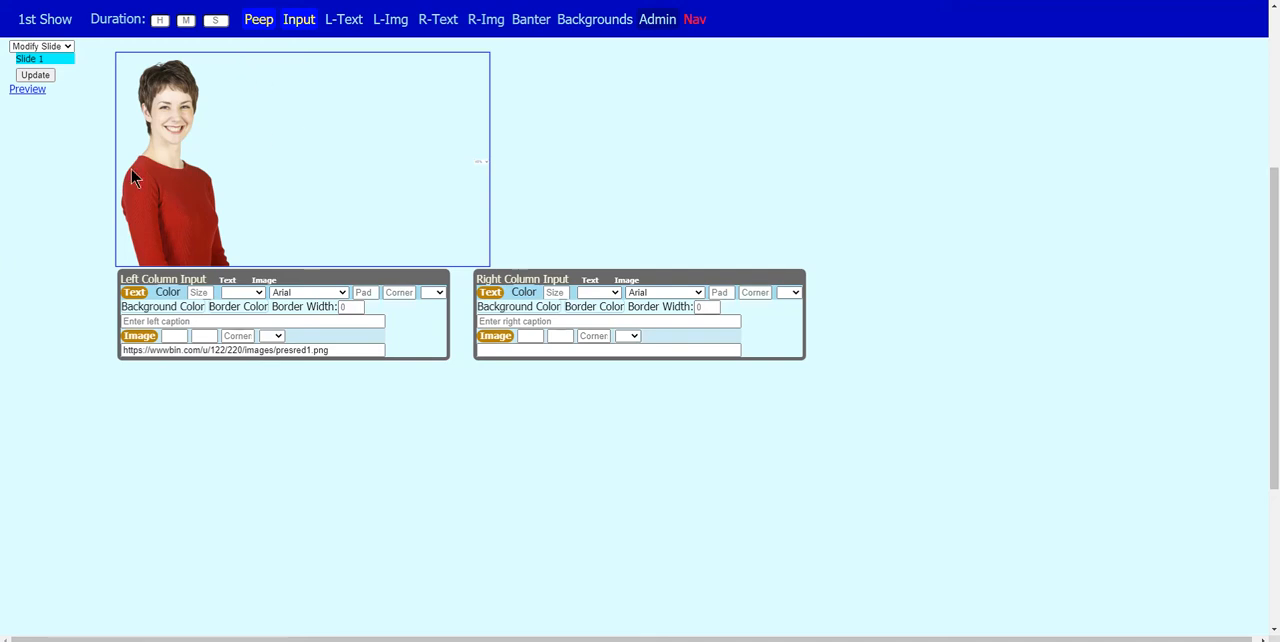
- Enter "Welcome to ZapTheater" as the left column's caption and apply it to the preview
{"action": "left_click", "coordinate": [213, 320]}
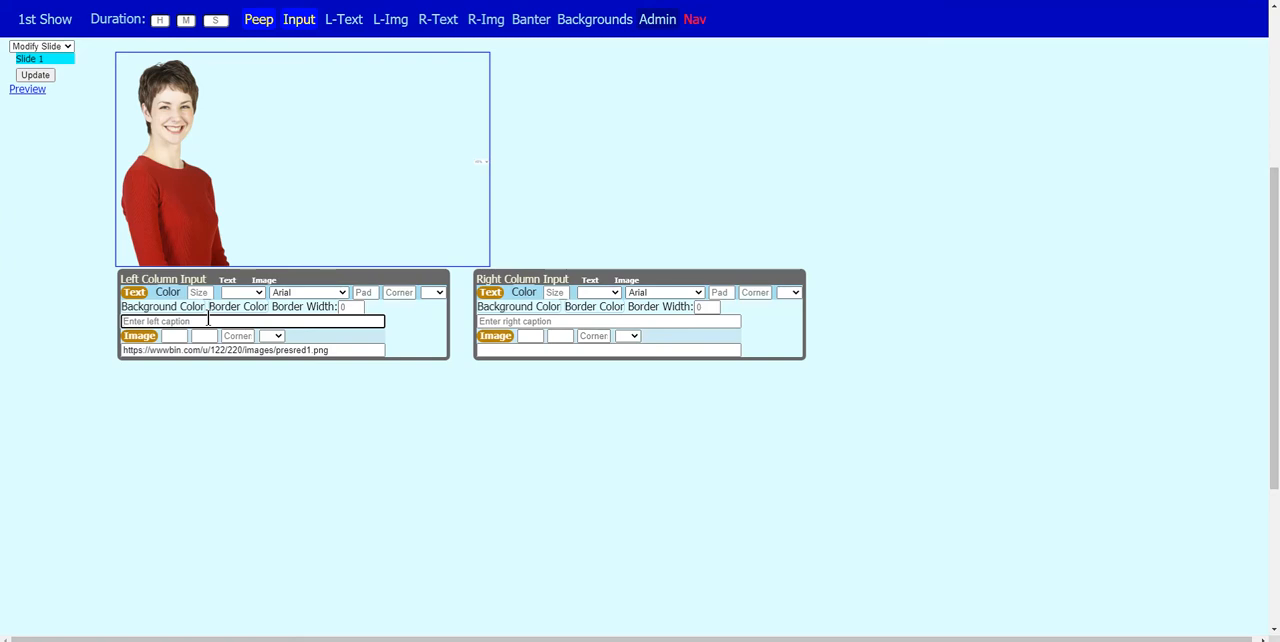
{"action": "type", "text": "Welcome to ZapTheater"}
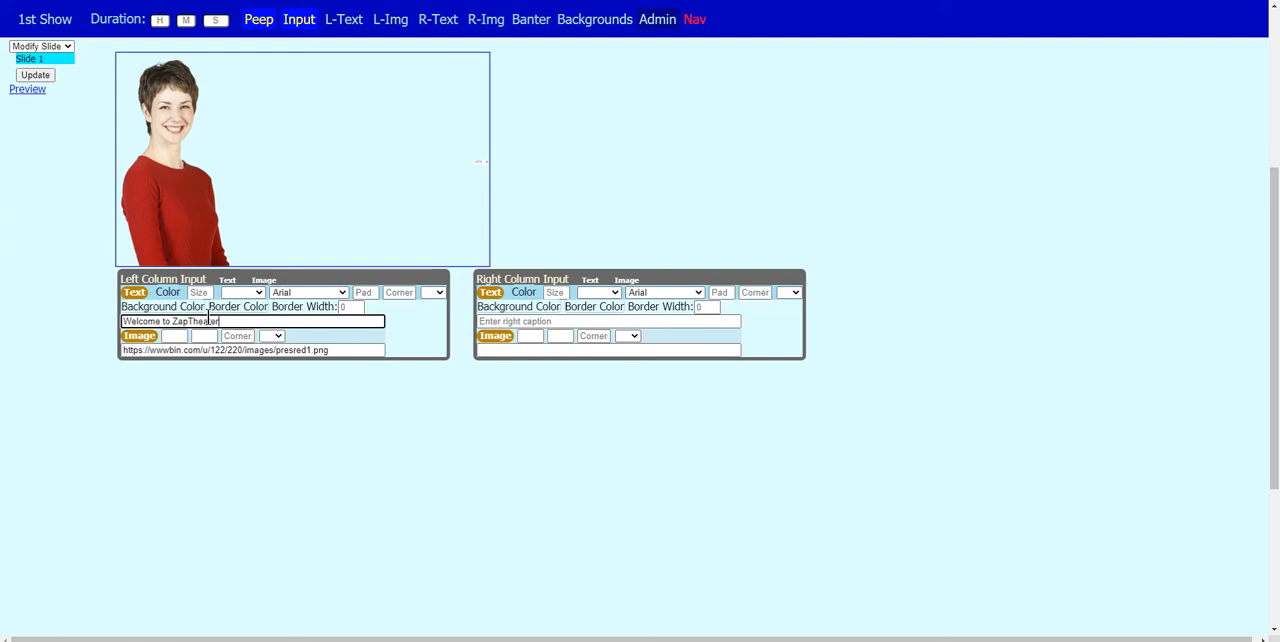
{"action": "left_click", "coordinate": [266, 459]}
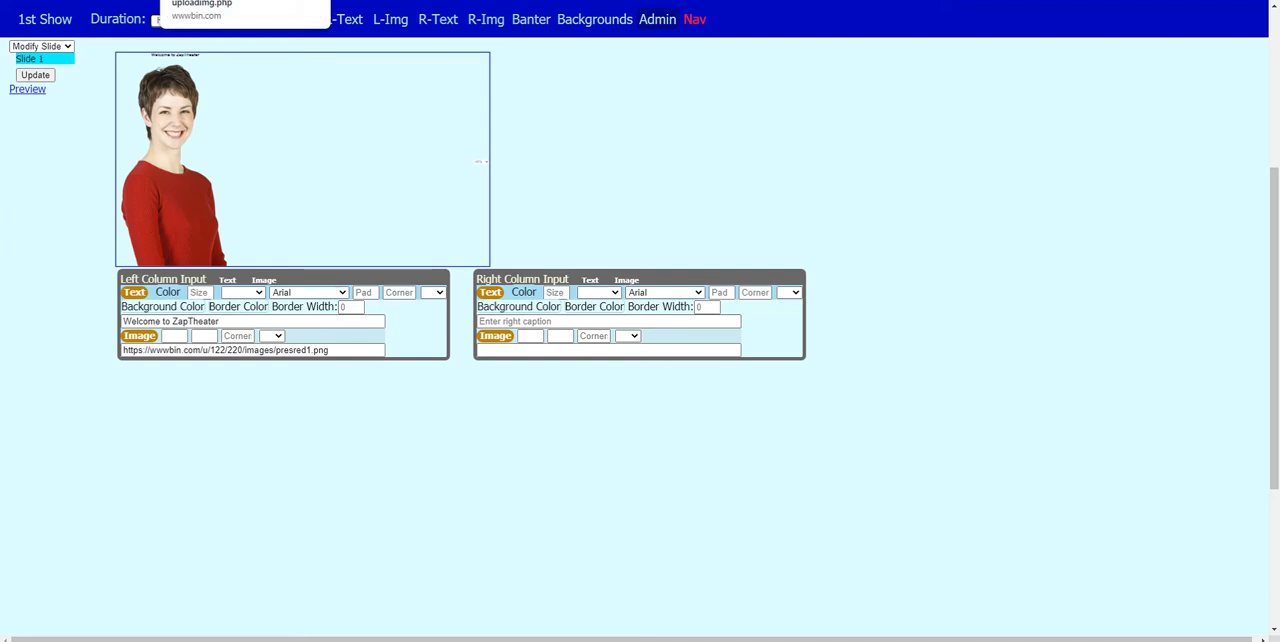
- From the Admin settings' list of this show's images, copy the clown1.png link and view that image full size
{"action": "left_click", "coordinate": [220, 1]}
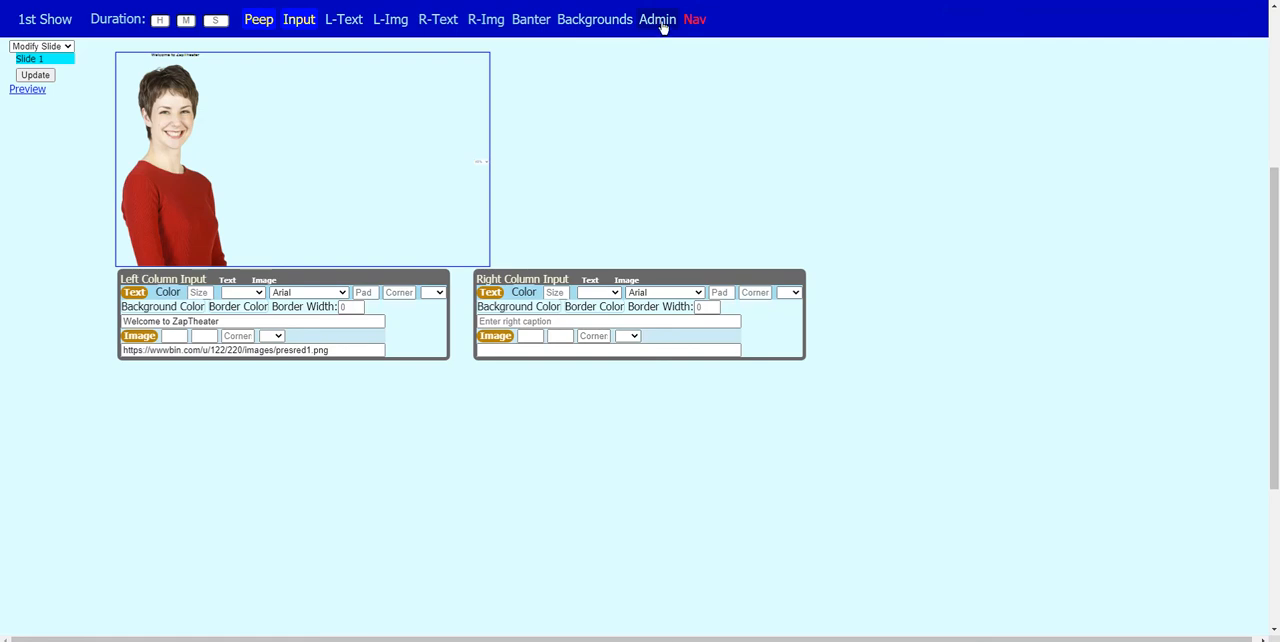
{"action": "left_click", "coordinate": [662, 27]}
{"action": "left_click", "coordinate": [197, 405]}
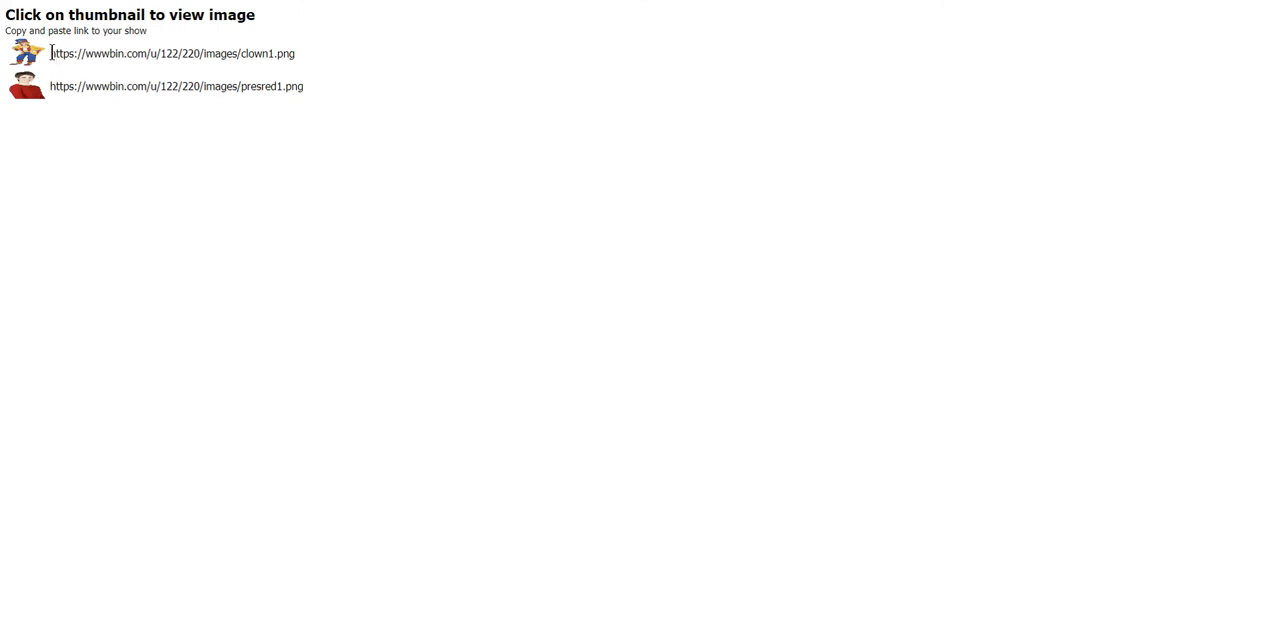
{"action": "left_click_drag", "start_coordinate": [50, 56], "coordinate": [302, 72]}
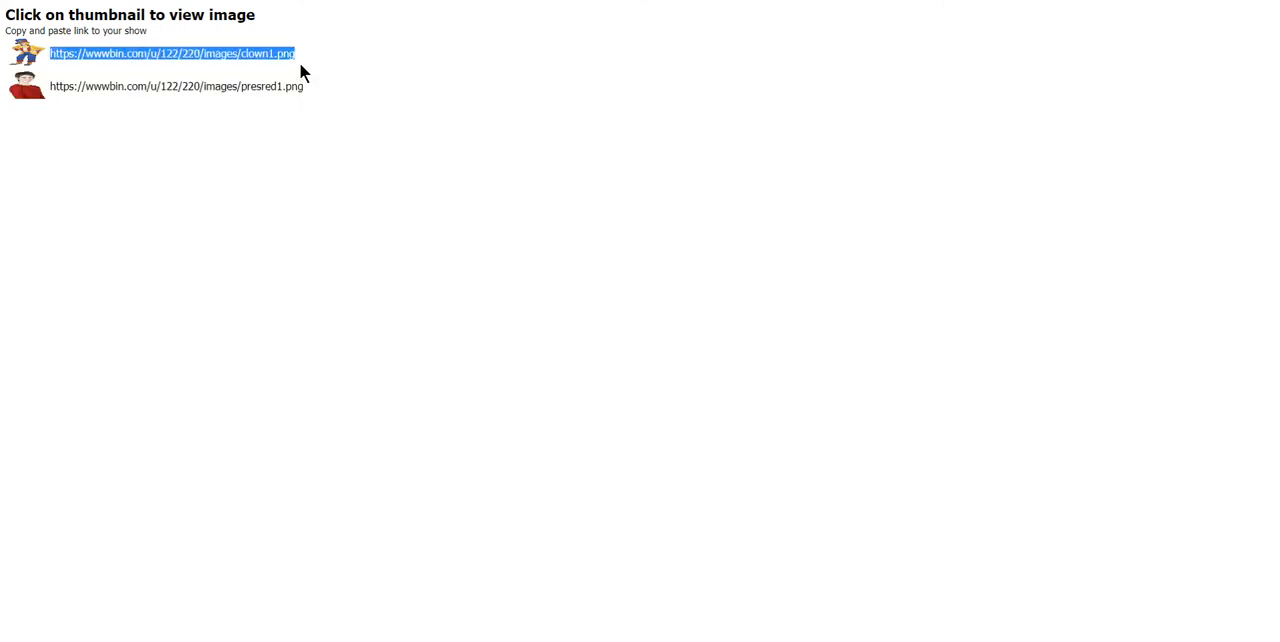
{"action": "right_click", "coordinate": [210, 58]}
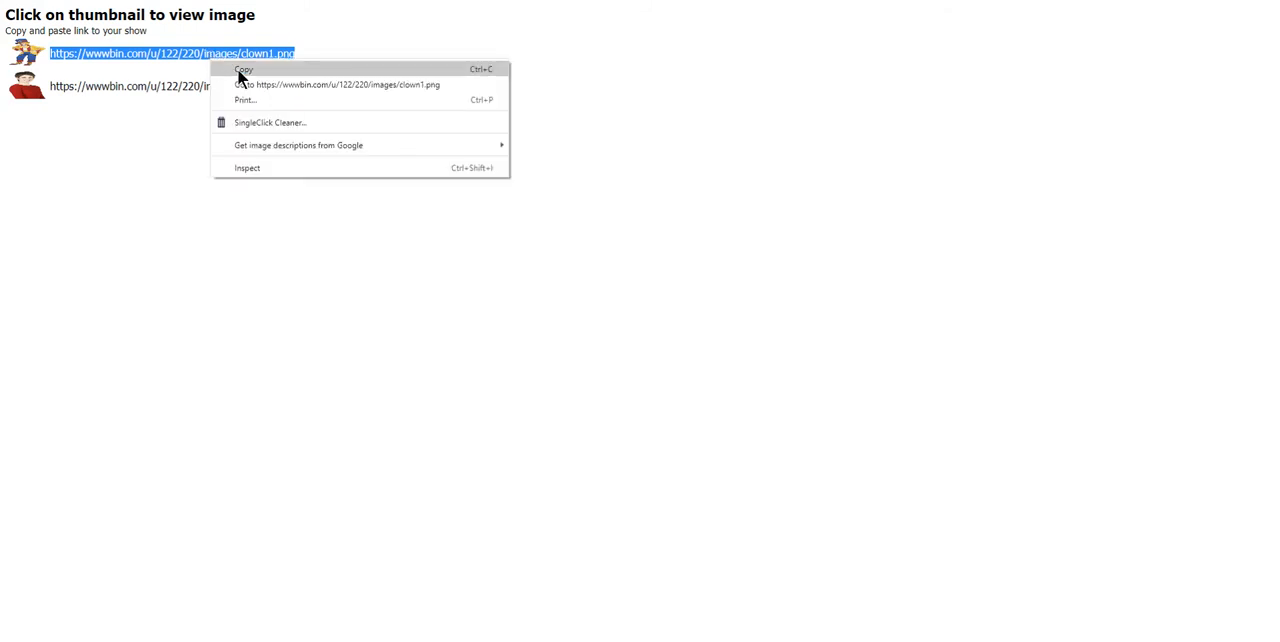
{"action": "left_click", "coordinate": [237, 68]}
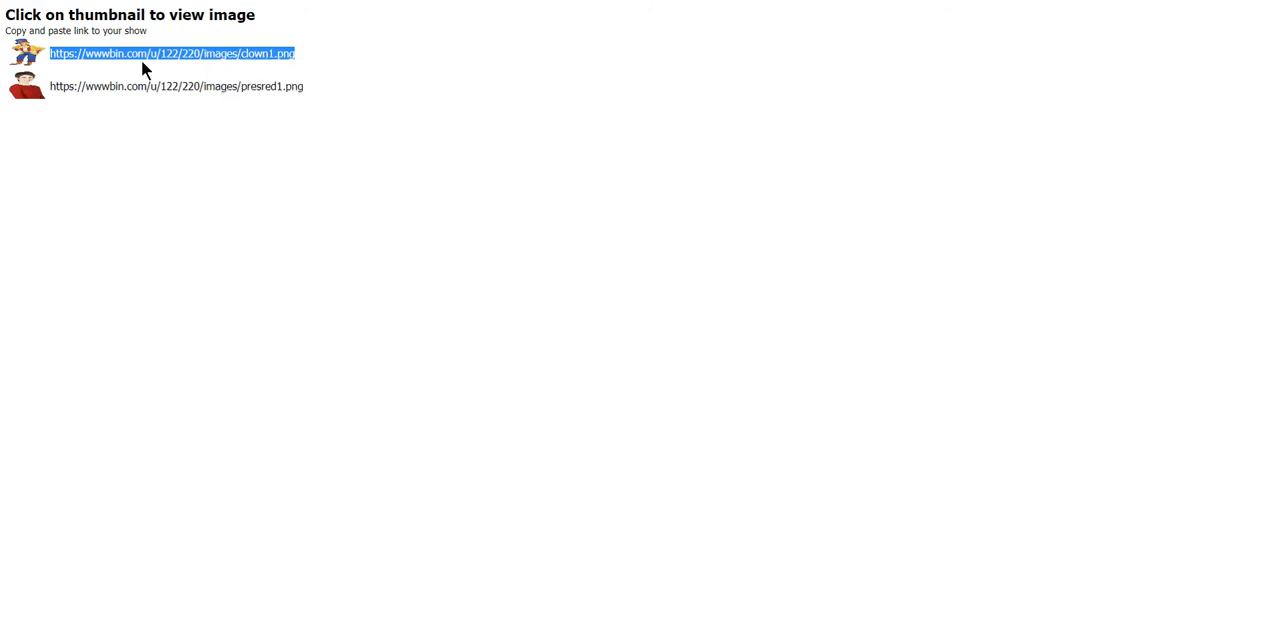
{"action": "left_click", "coordinate": [30, 57]}
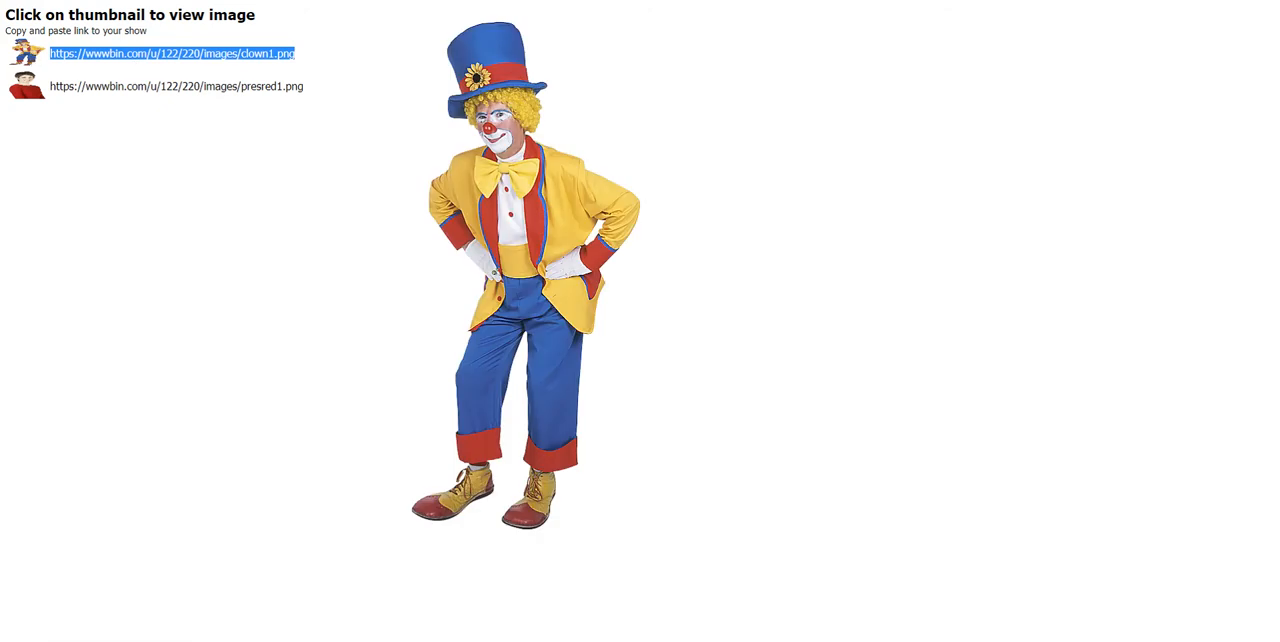
- Return to the show editor and paste the clown1.png link as the right column's image
{"action": "key", "text": "ctrl+shift+Tab"}
{"action": "left_click", "coordinate": [524, 353]}
{"action": "left_click", "coordinate": [526, 352]}
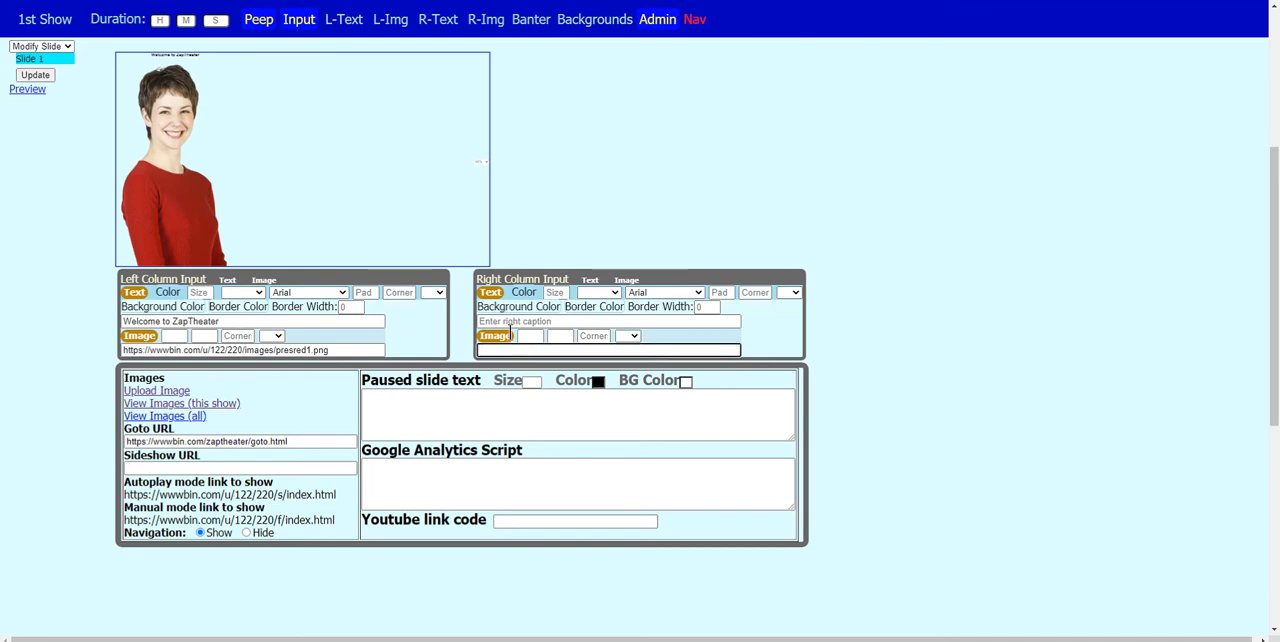
{"action": "key", "text": "ctrl+v"}
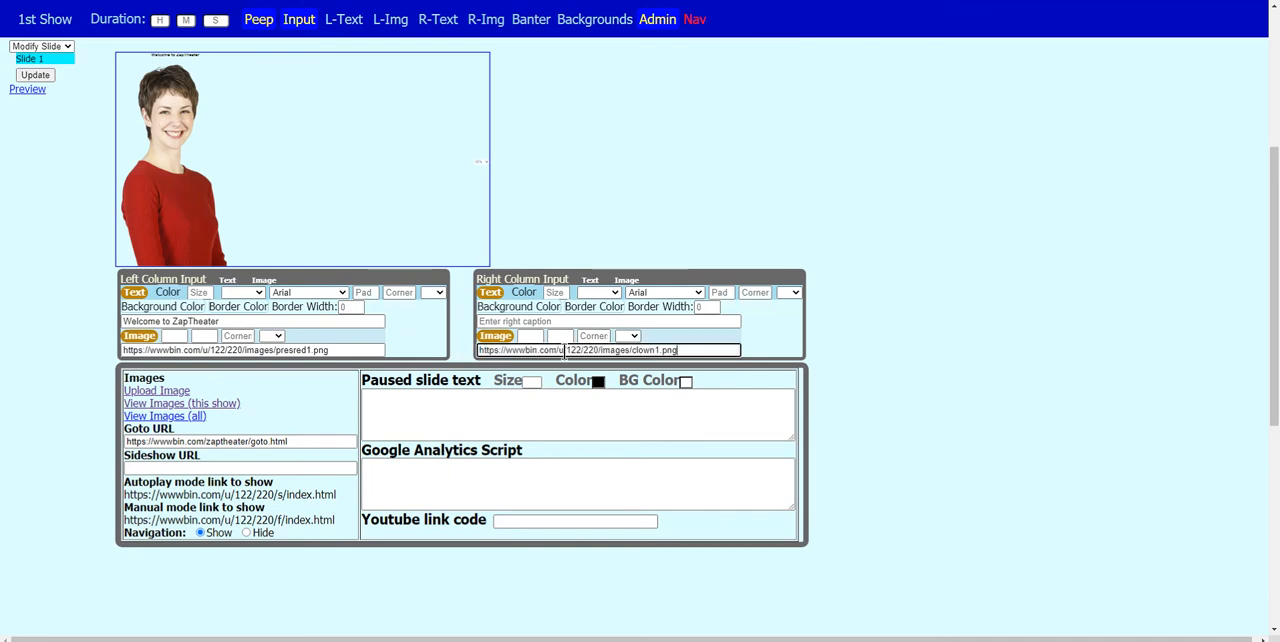
- Enter "I am a clown" as the right column's caption and apply it to the preview
{"action": "left_click", "coordinate": [597, 320]}
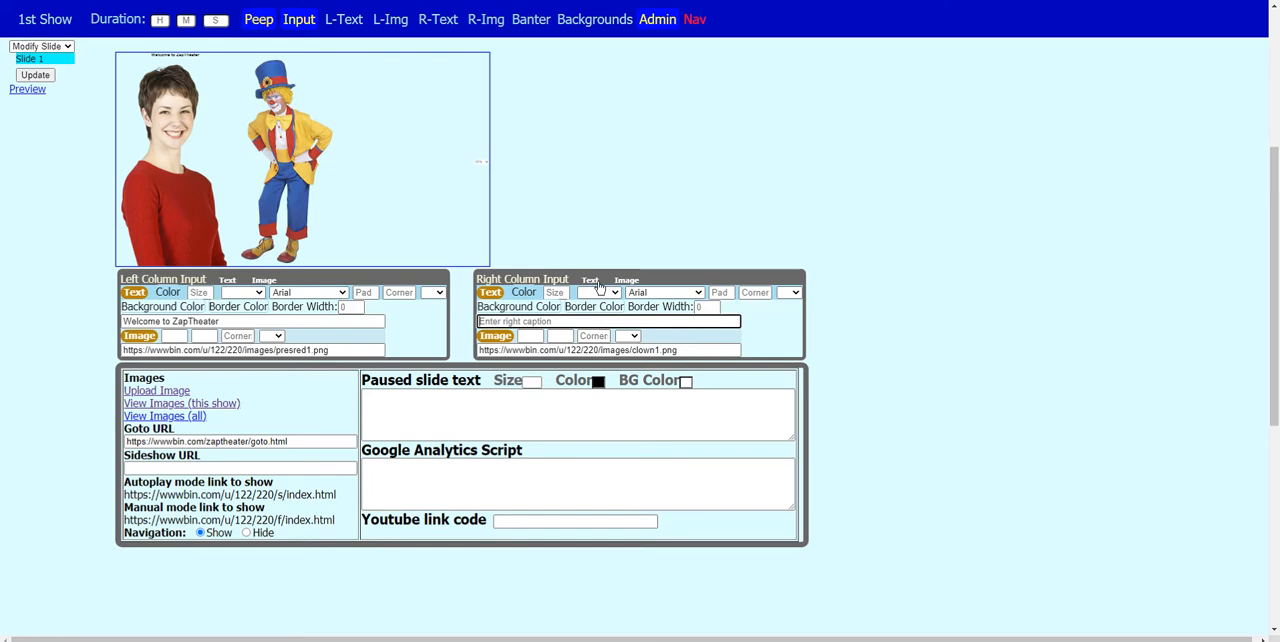
{"action": "type", "text": "I am a c"}
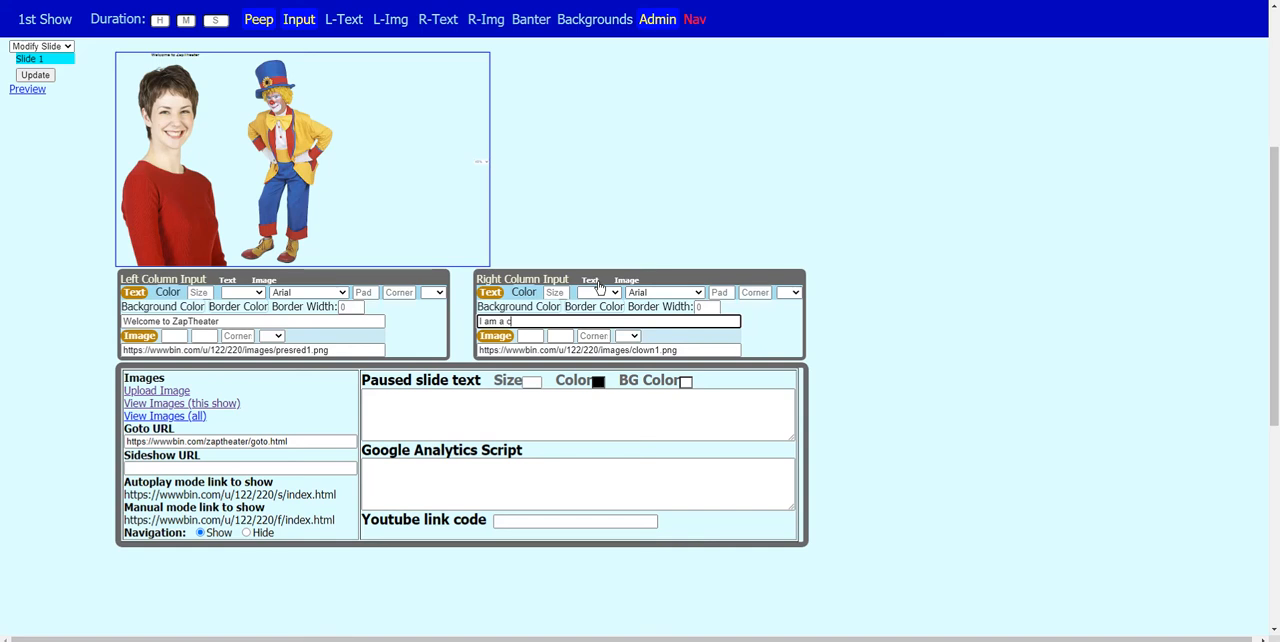
{"action": "type", "text": "lown"}
{"action": "left_click", "coordinate": [629, 91]}
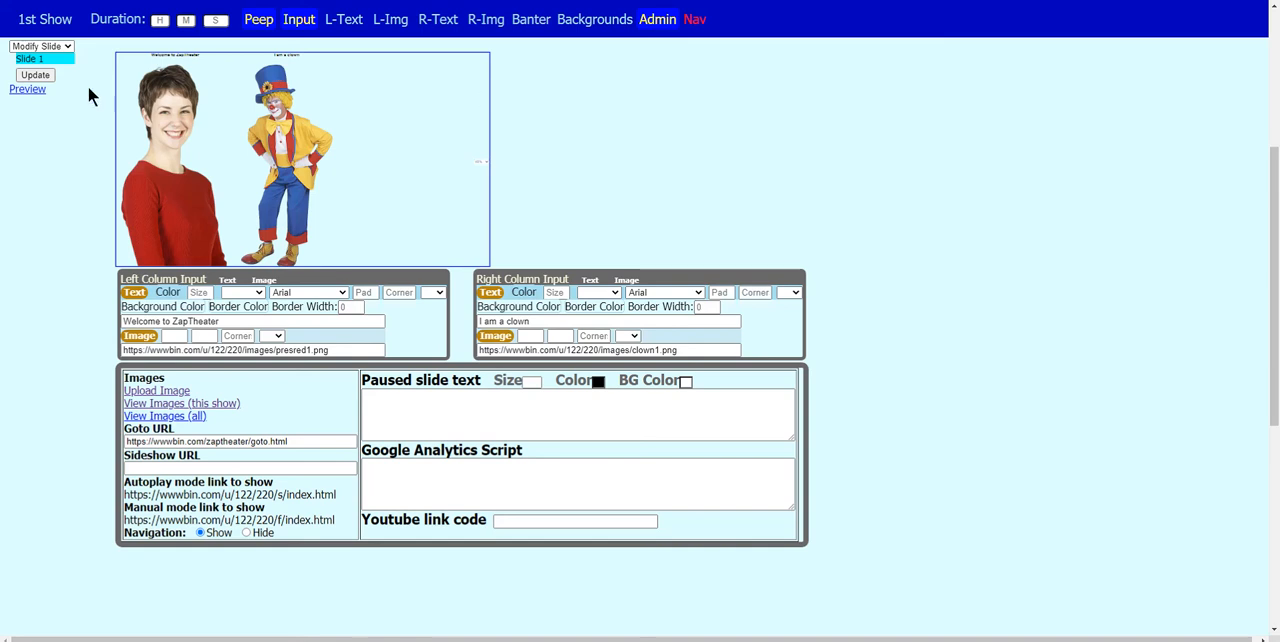
- Update Slide 1, view it in the full show preview and return to the editor
{"action": "left_click", "coordinate": [36, 75]}
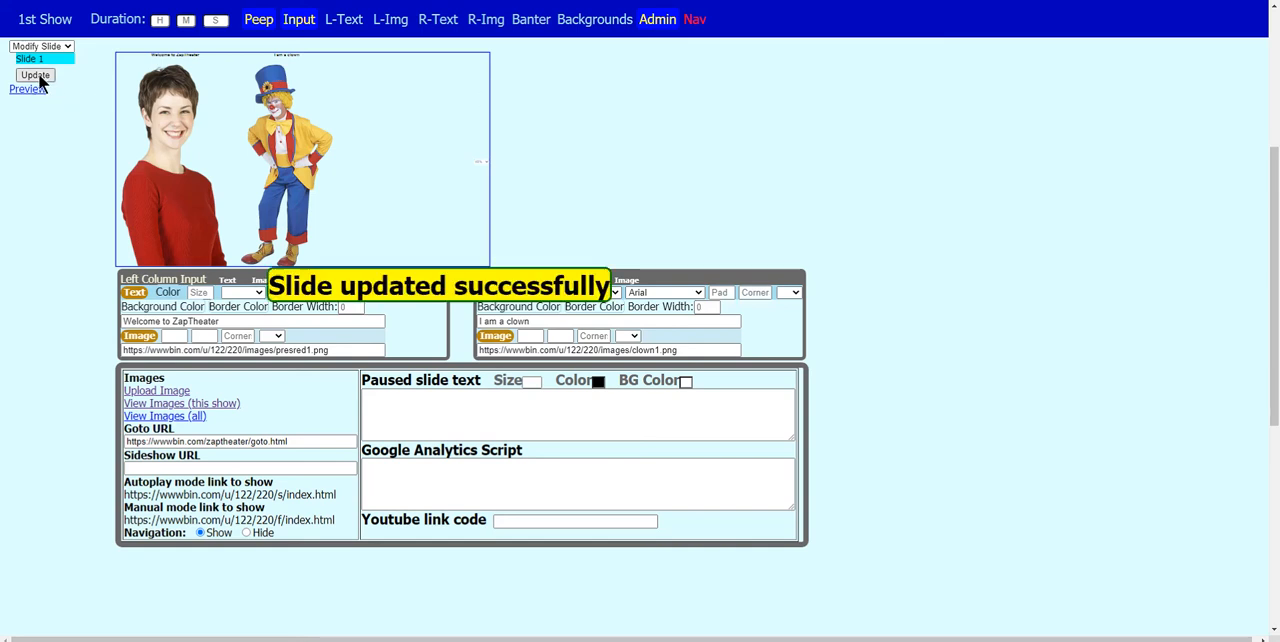
{"action": "left_click", "coordinate": [36, 89]}
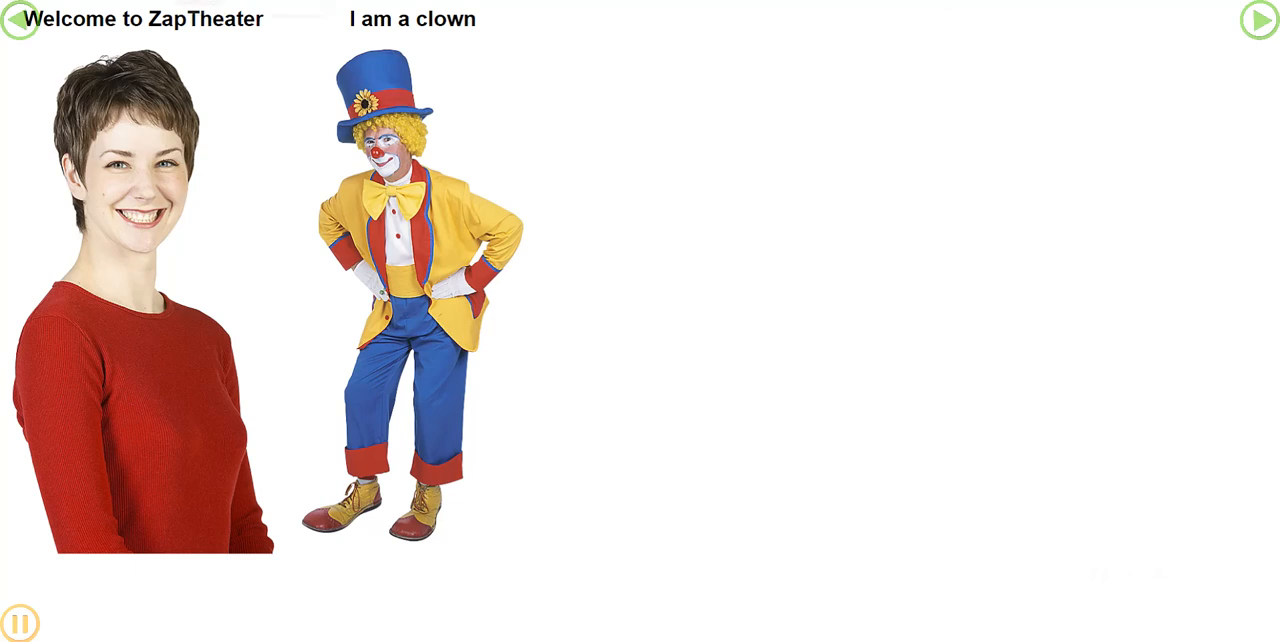
{"action": "key", "text": "ctrl+w"}
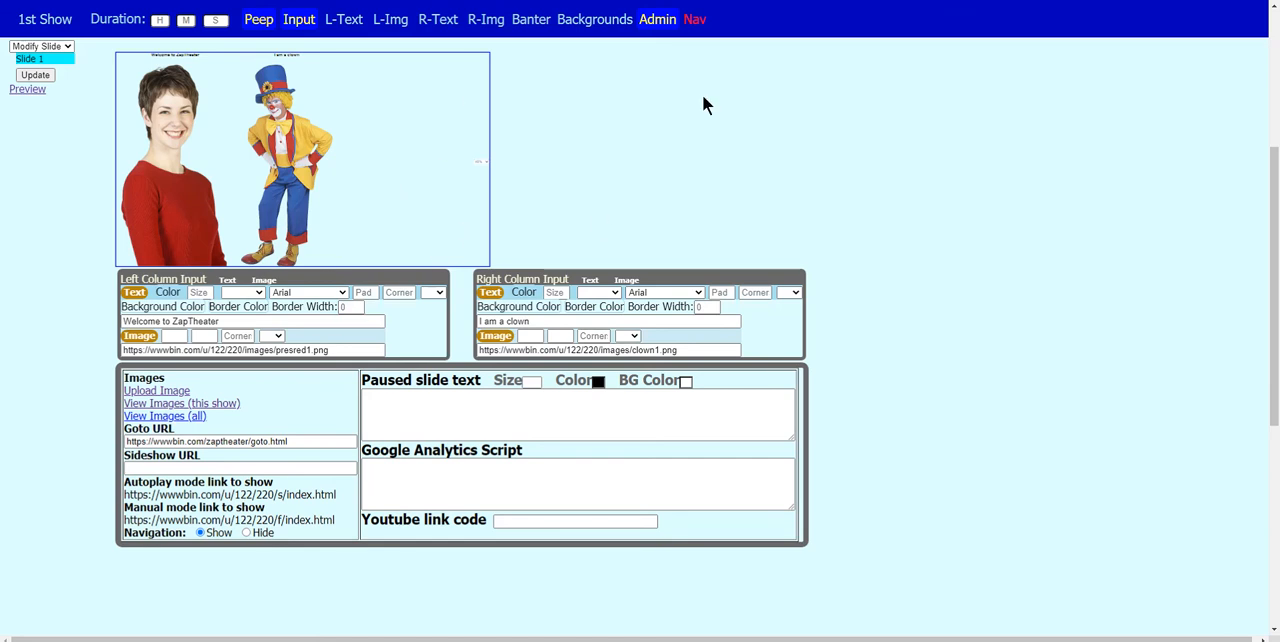
- Hide the Admin settings and format the left caption's text with color Red, size 2 and Bold
{"action": "left_click", "coordinate": [657, 22]}
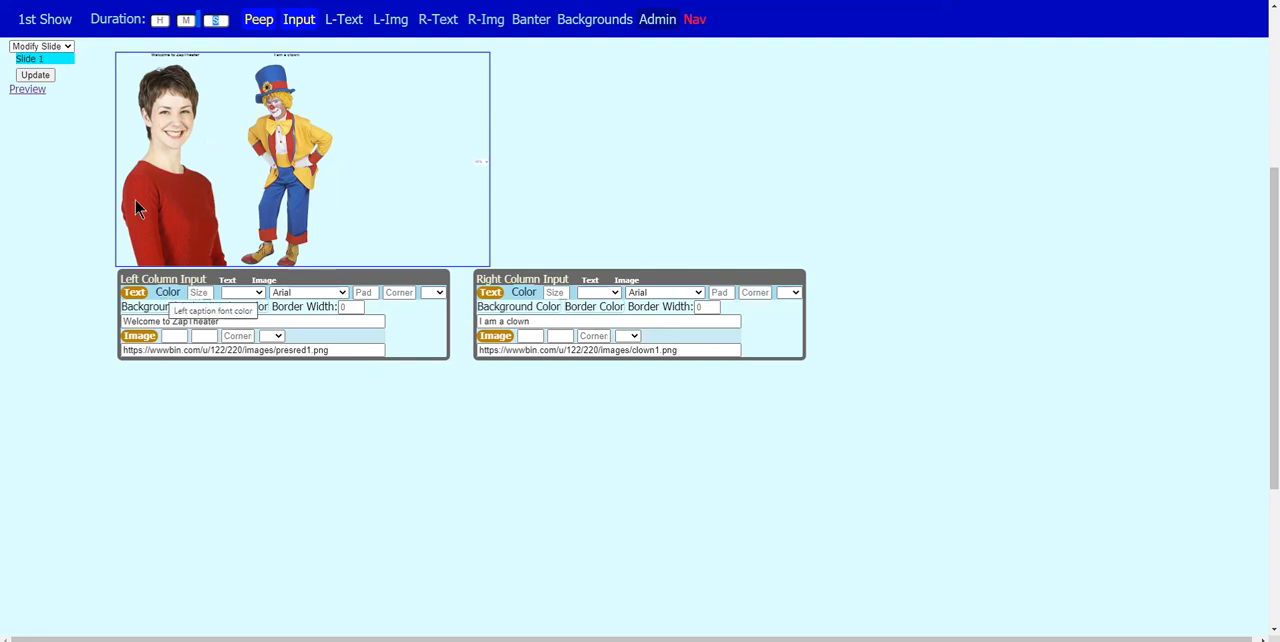
{"action": "left_click", "coordinate": [168, 292]}
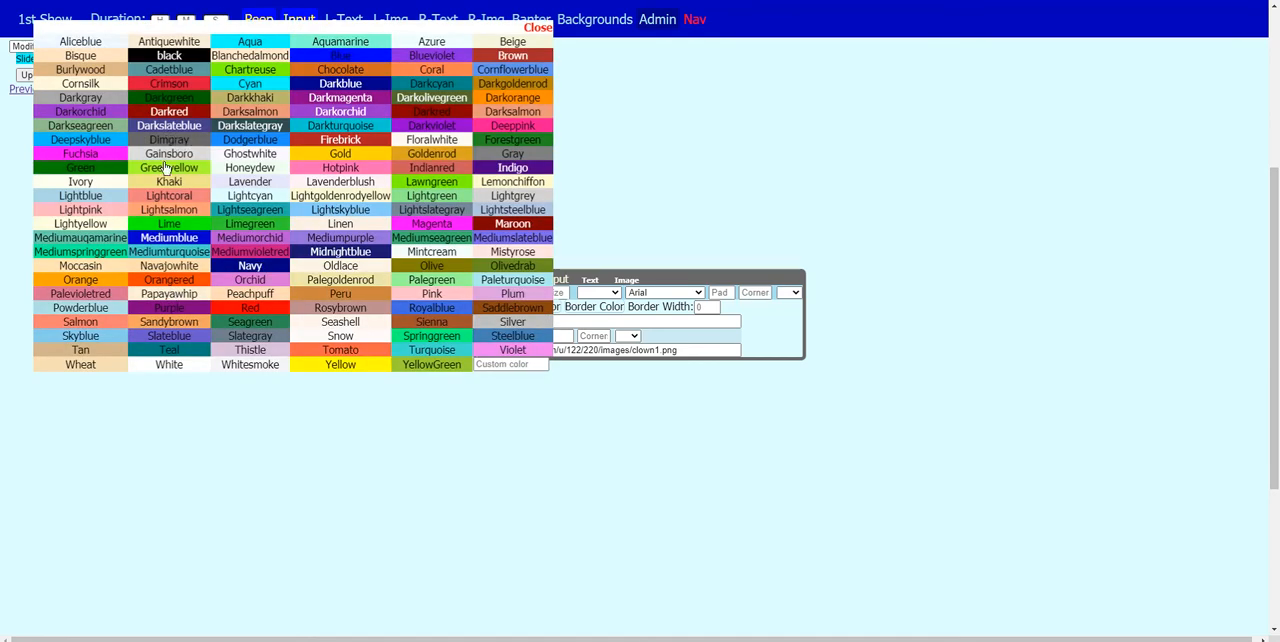
{"action": "left_click", "coordinate": [256, 314]}
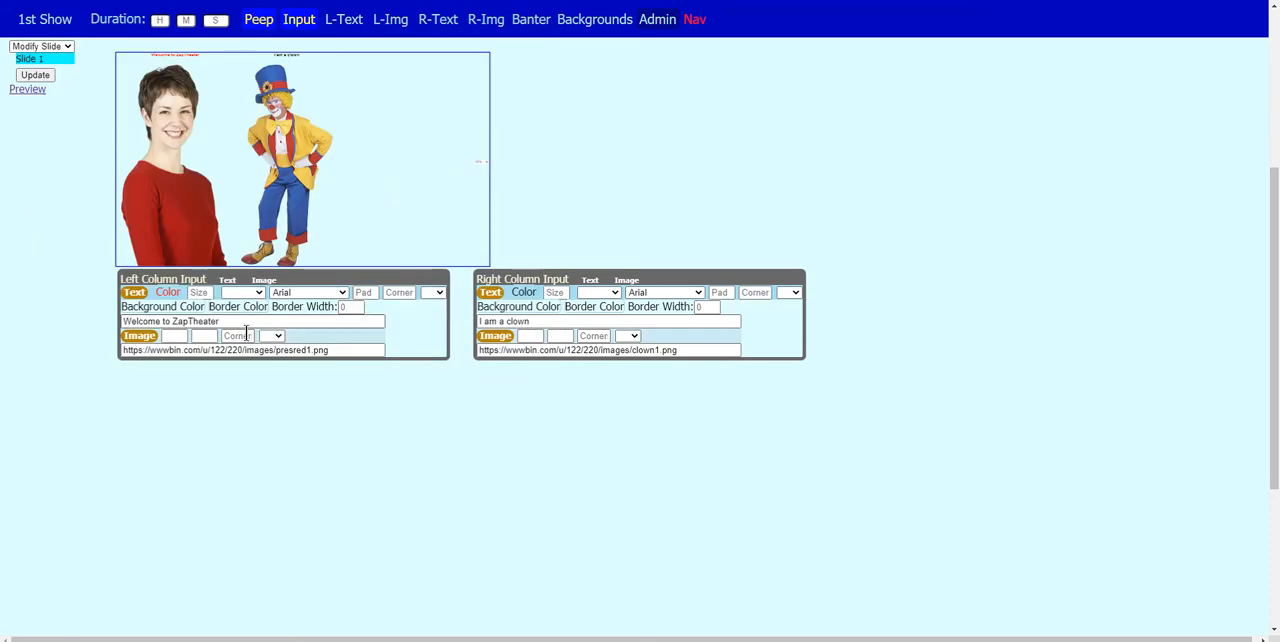
{"action": "left_click", "coordinate": [195, 293]}
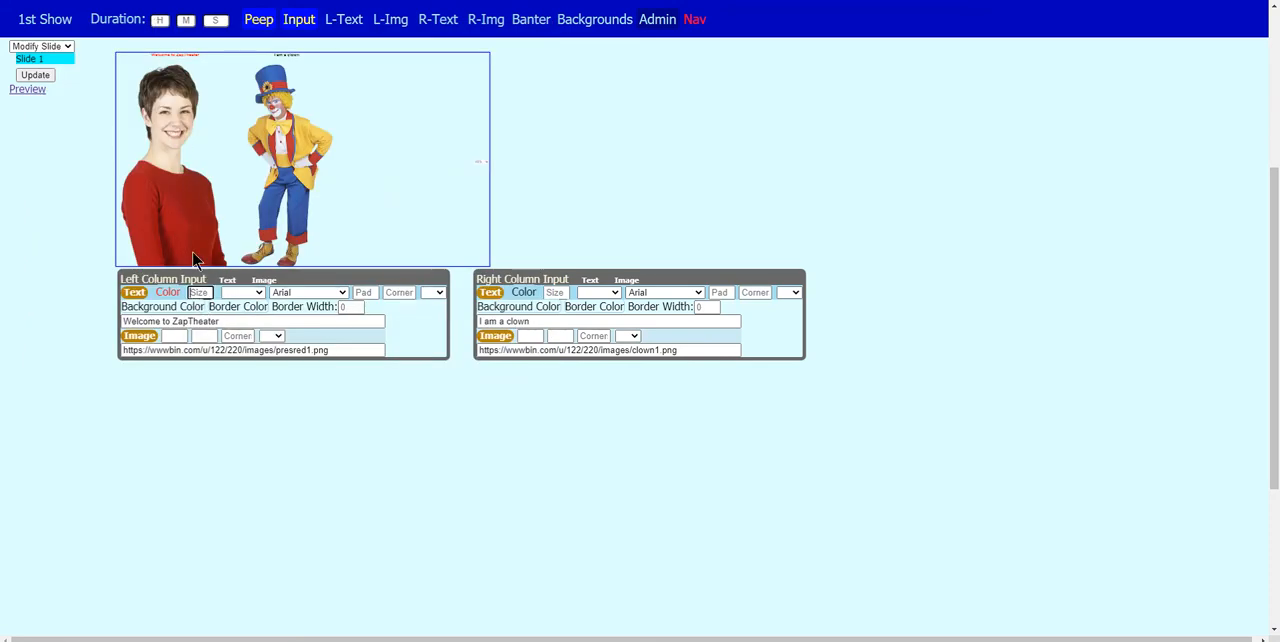
{"action": "type", "text": "2"}
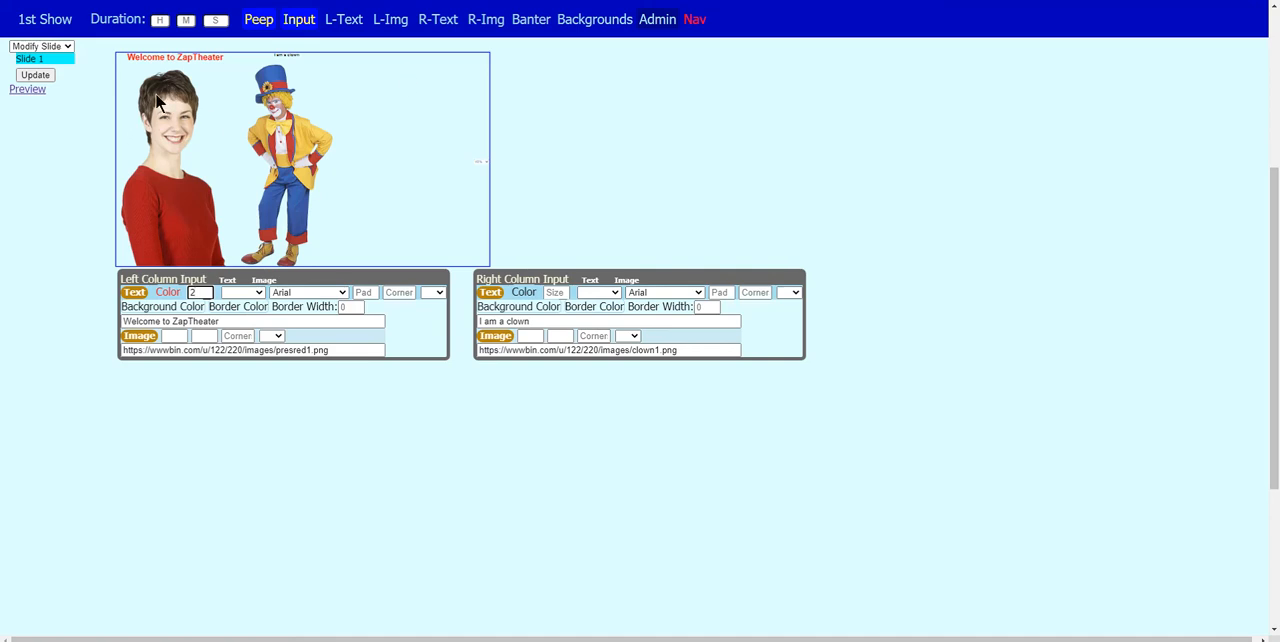
{"action": "left_click", "coordinate": [247, 292]}
{"action": "left_click", "coordinate": [247, 317]}
{"action": "left_click", "coordinate": [318, 294]}
{"action": "left_click", "coordinate": [318, 294]}
{"action": "left_click", "coordinate": [318, 294]}
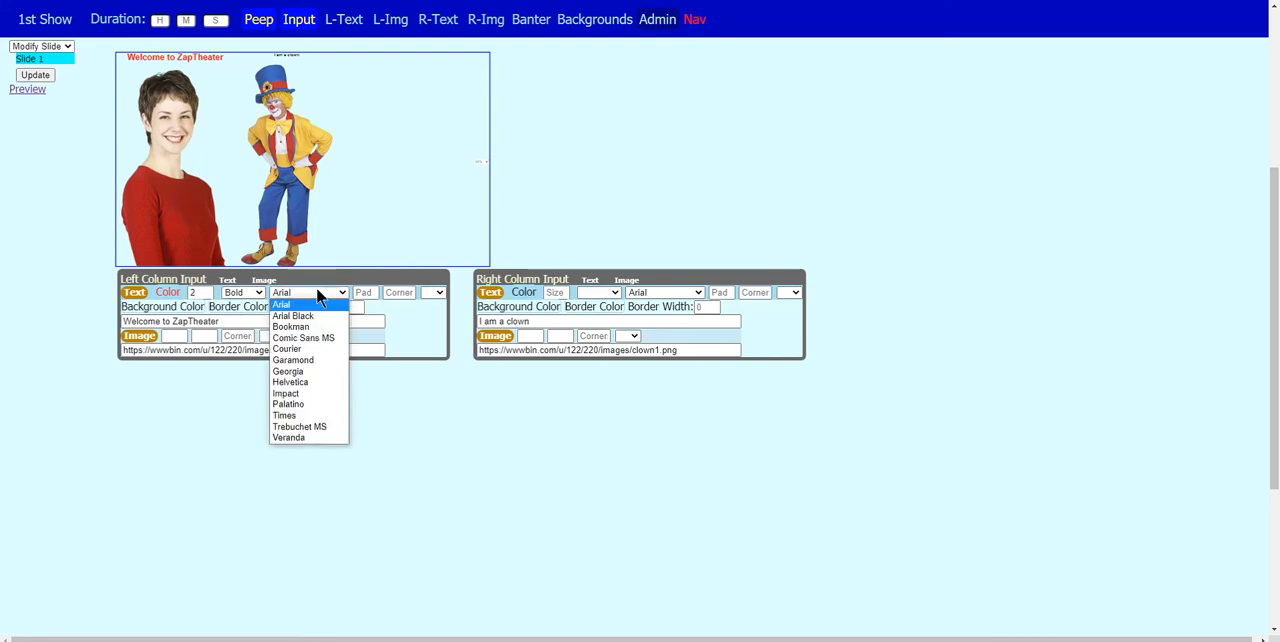
{"action": "left_click", "coordinate": [316, 292]}
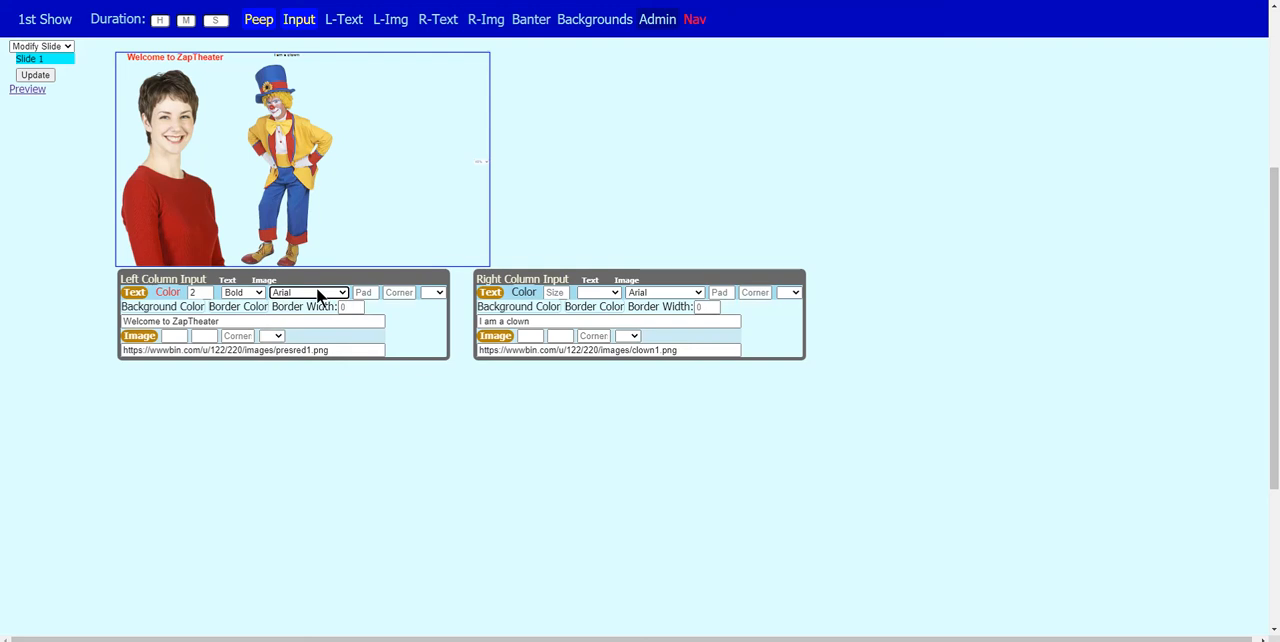
{"action": "left_click", "coordinate": [327, 294]}
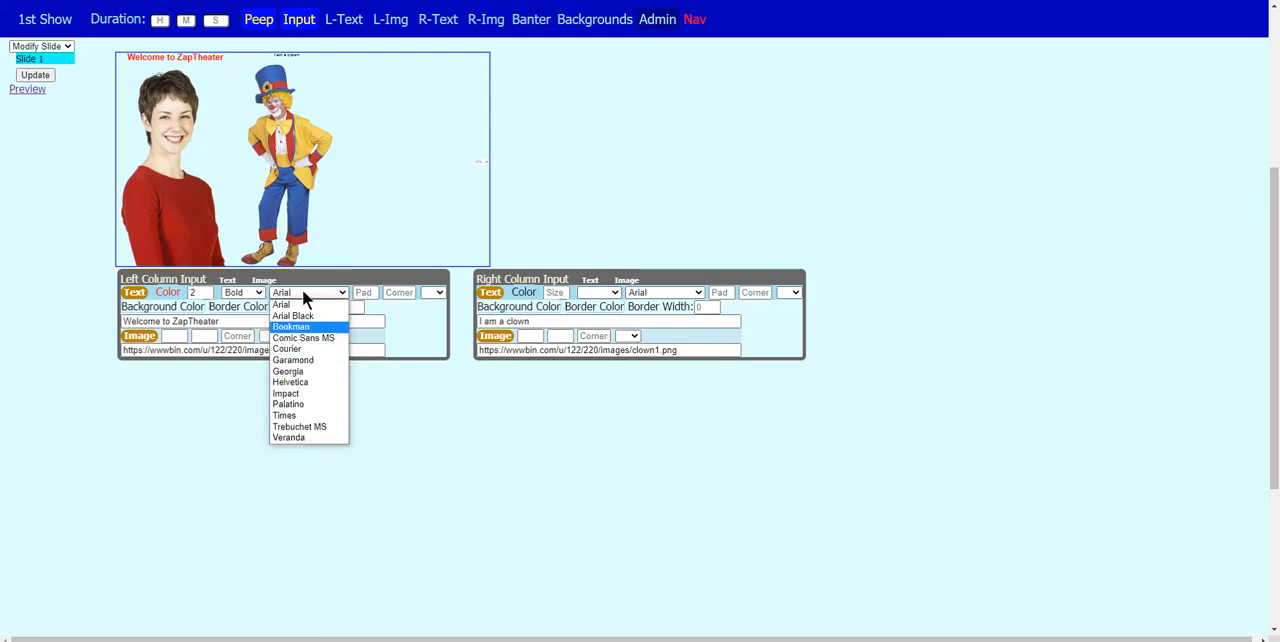
{"action": "left_click", "coordinate": [421, 448]}
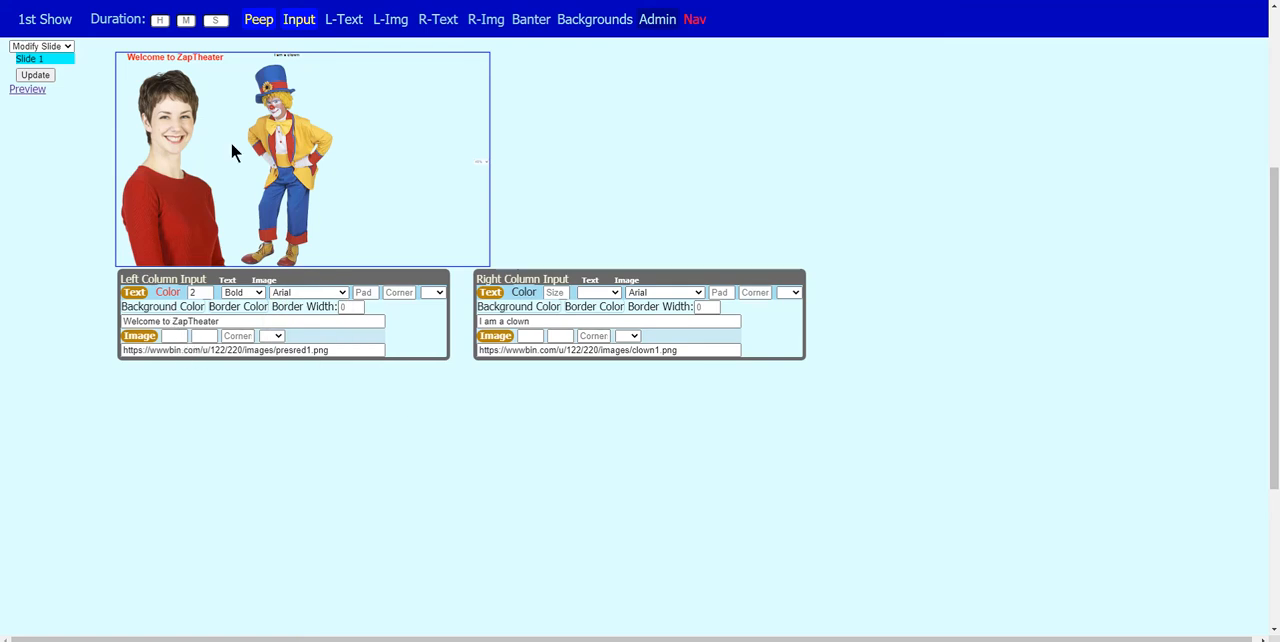
- Set the left caption's background color to Gold, then update the slide and check it in the full show preview
{"action": "left_click", "coordinate": [157, 315]}
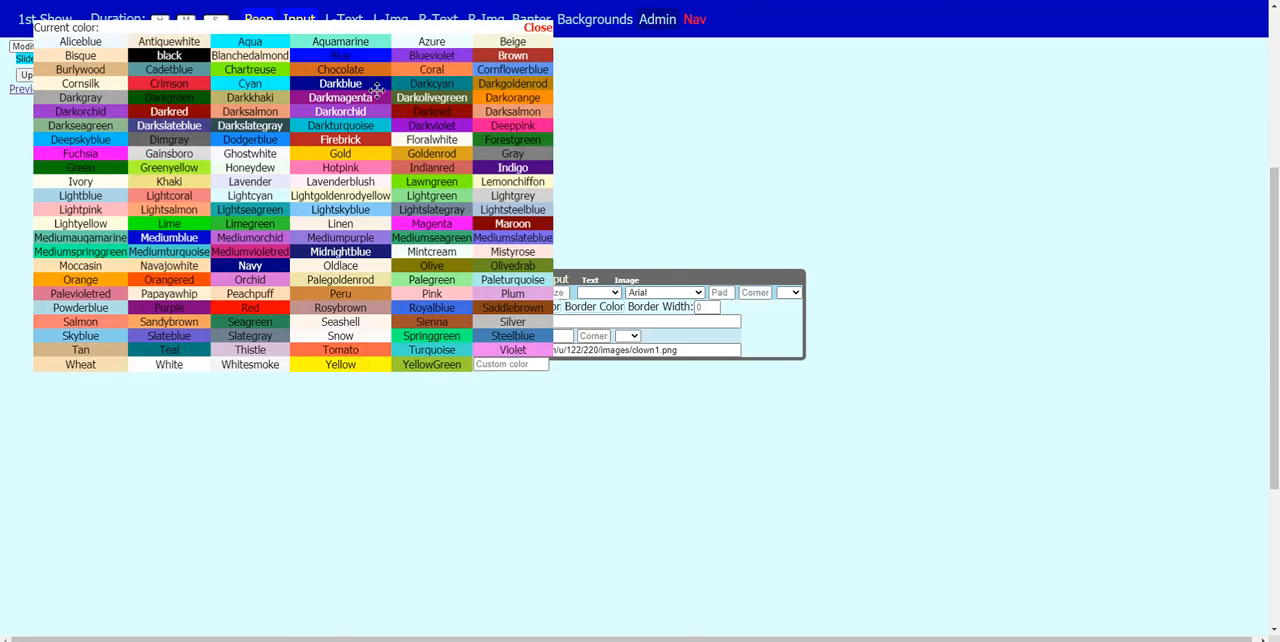
{"action": "left_click", "coordinate": [339, 153]}
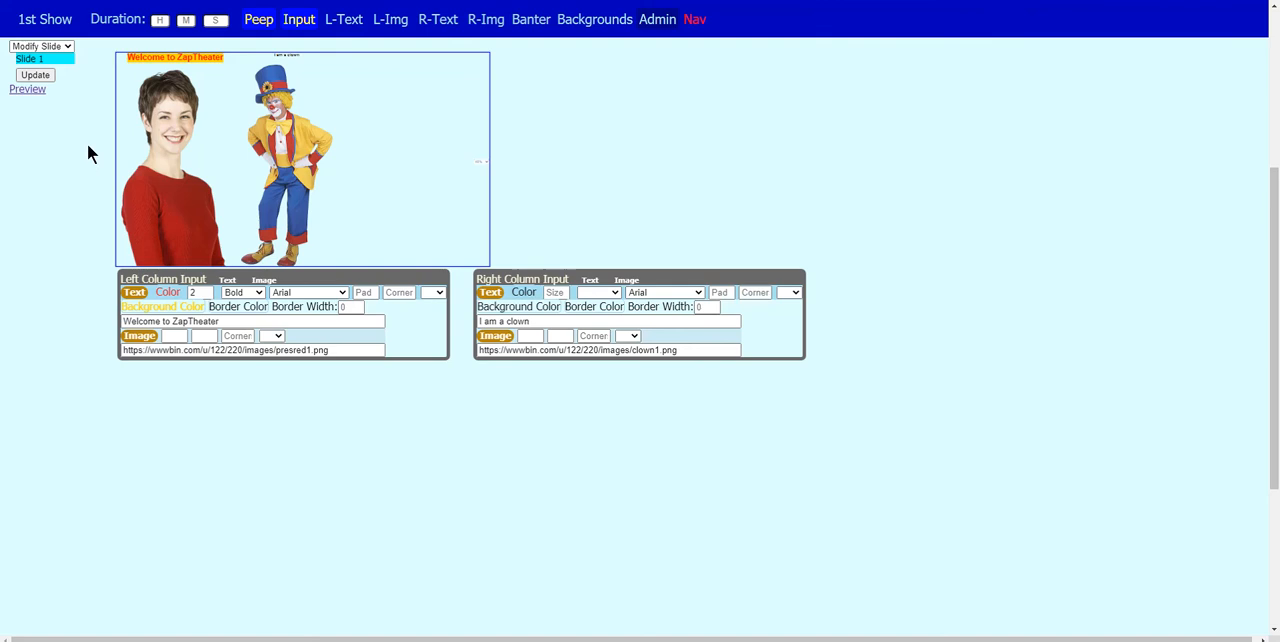
{"action": "left_click", "coordinate": [32, 75]}
{"action": "left_click", "coordinate": [27, 90]}
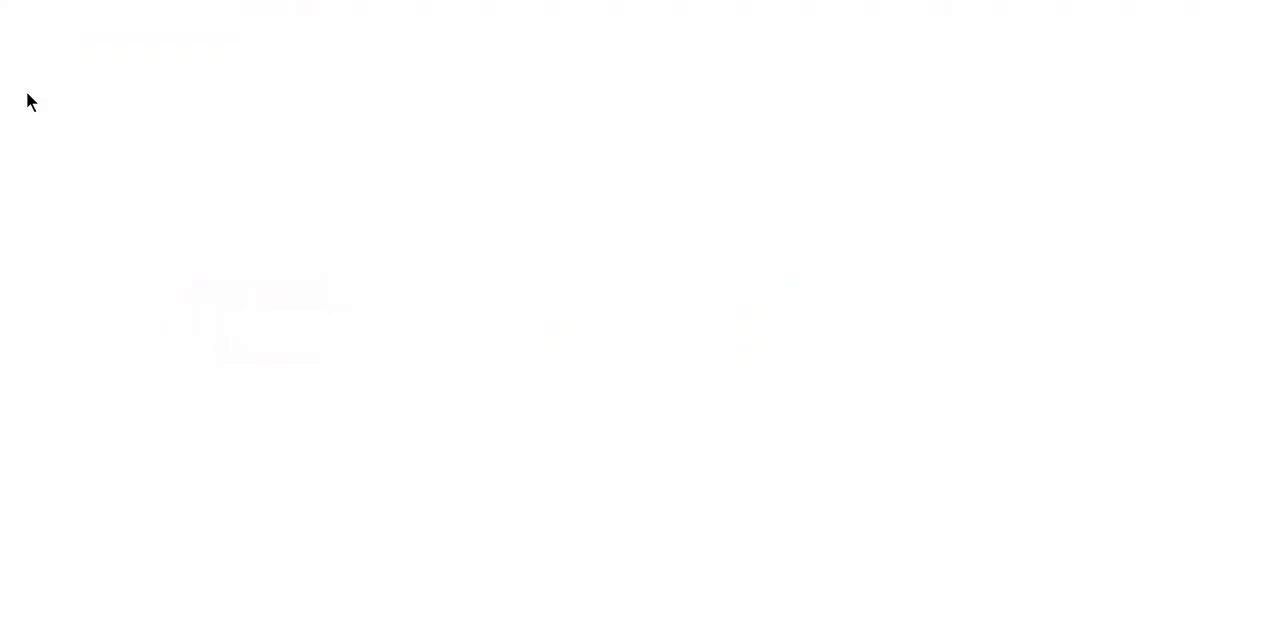
{"action": "key", "text": "ctrl+w"}
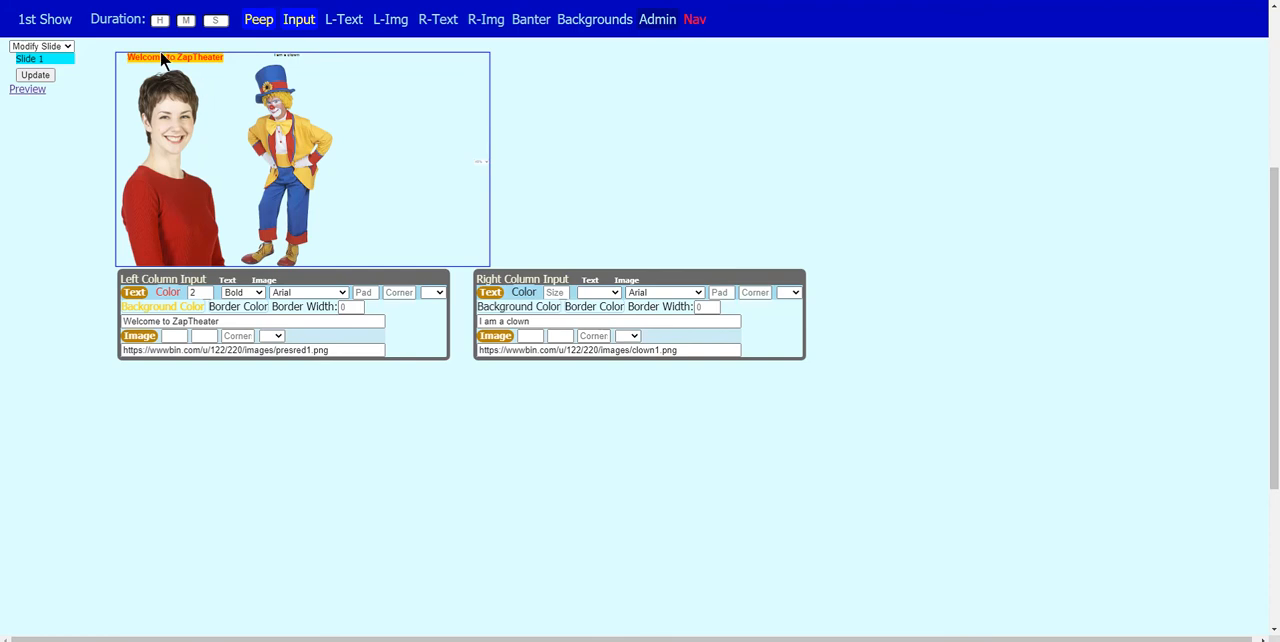
- Give the left caption a Midnightblue border with a width of 5
{"action": "left_click", "coordinate": [225, 312]}
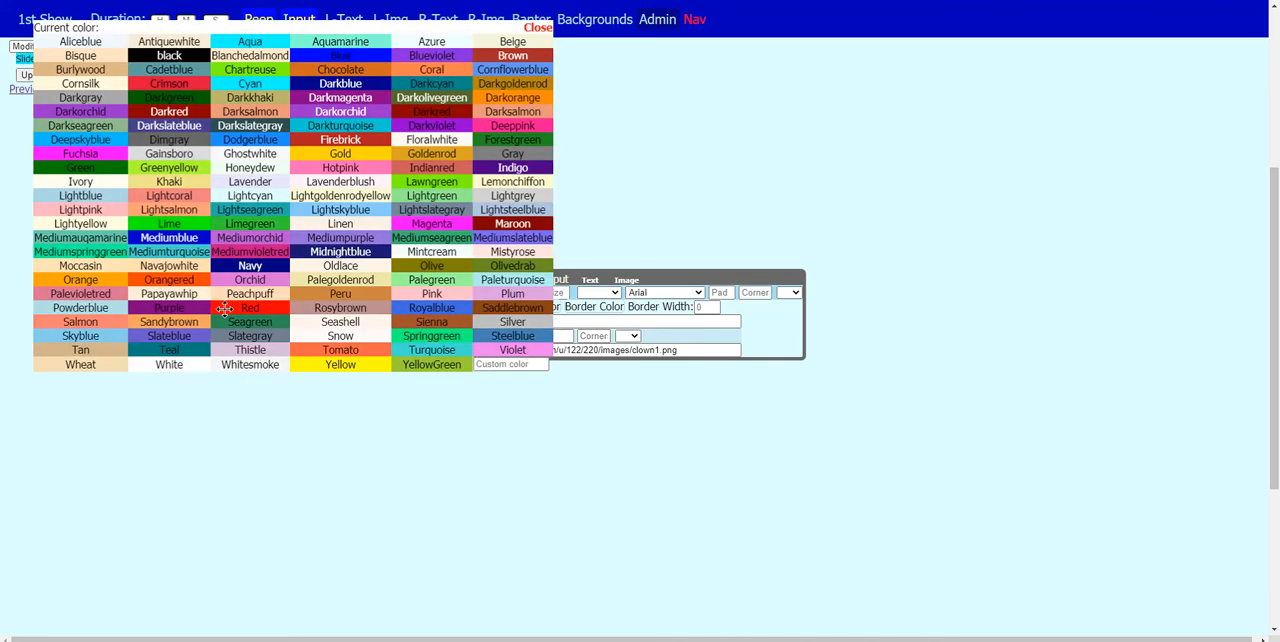
{"action": "left_click", "coordinate": [343, 257]}
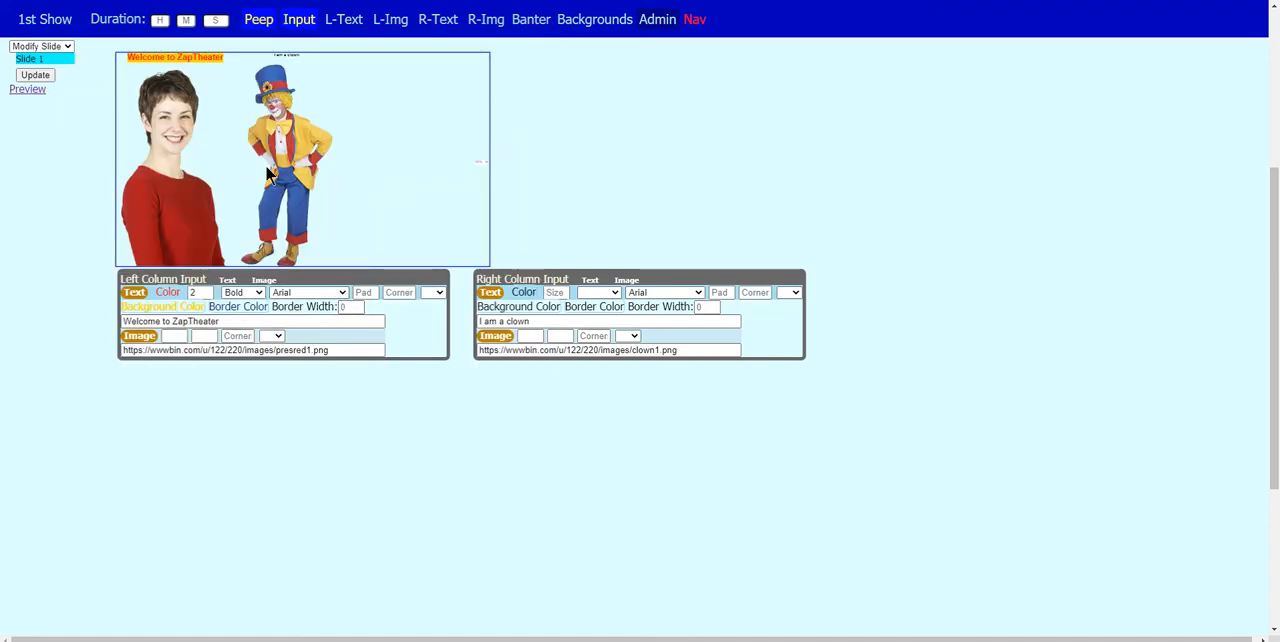
{"action": "left_click", "coordinate": [350, 307]}
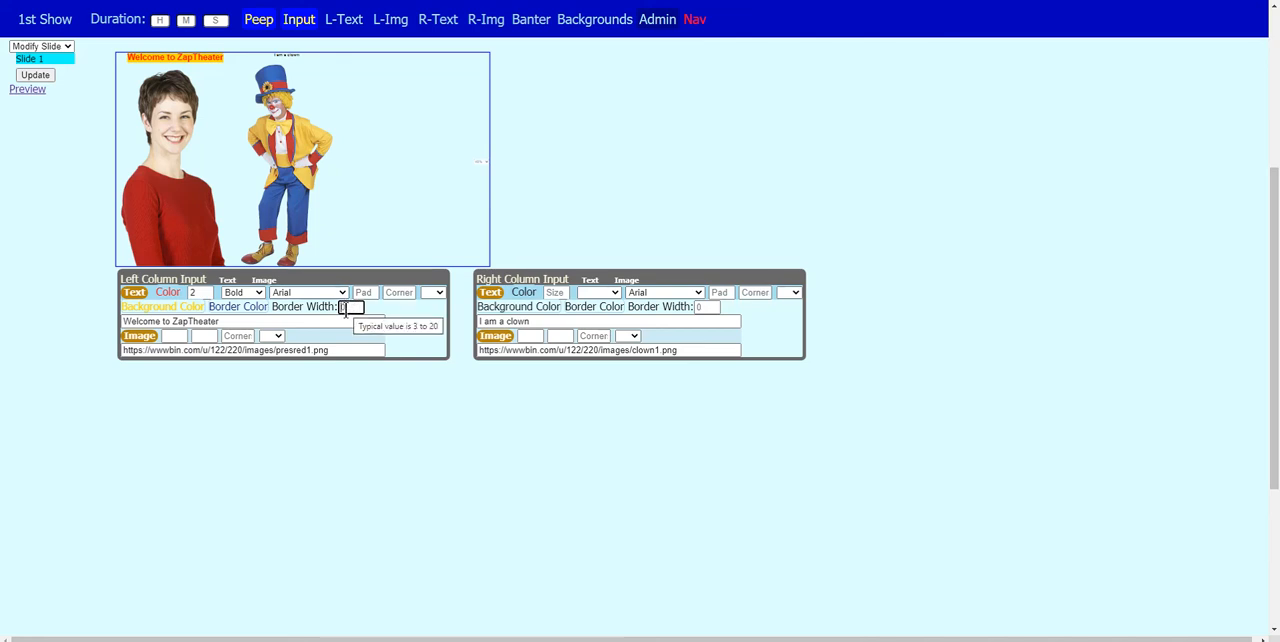
{"action": "type", "text": "5"}
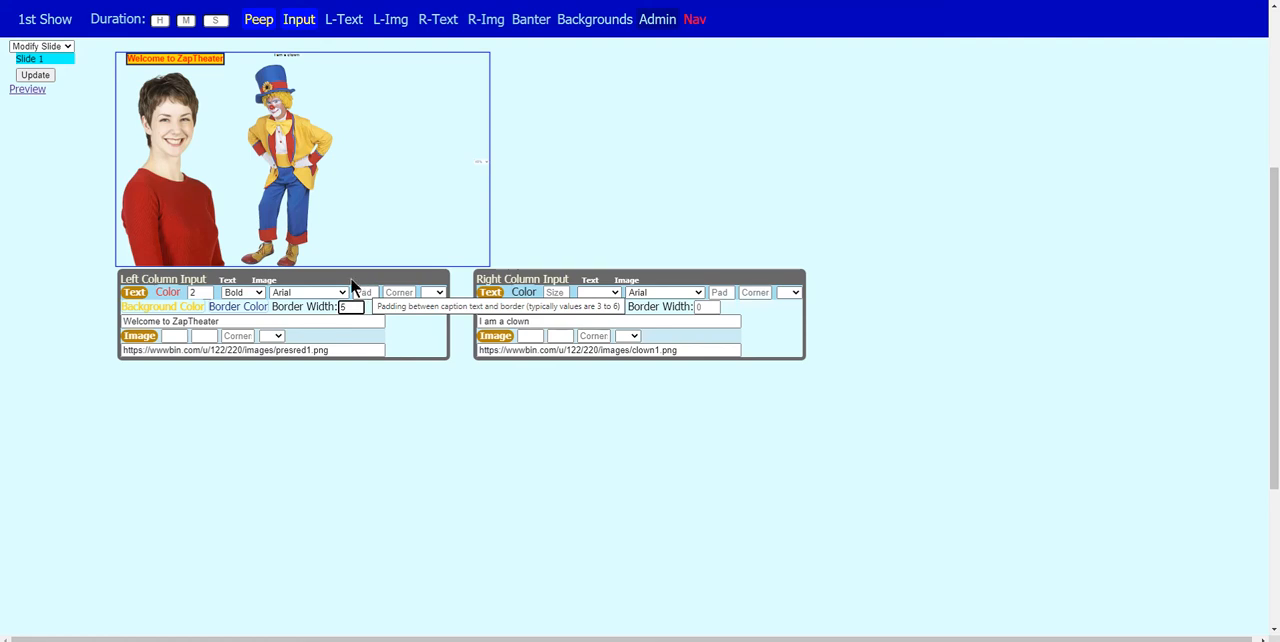
{"action": "left_click_drag", "start_coordinate": [127, 58], "coordinate": [166, 58]}
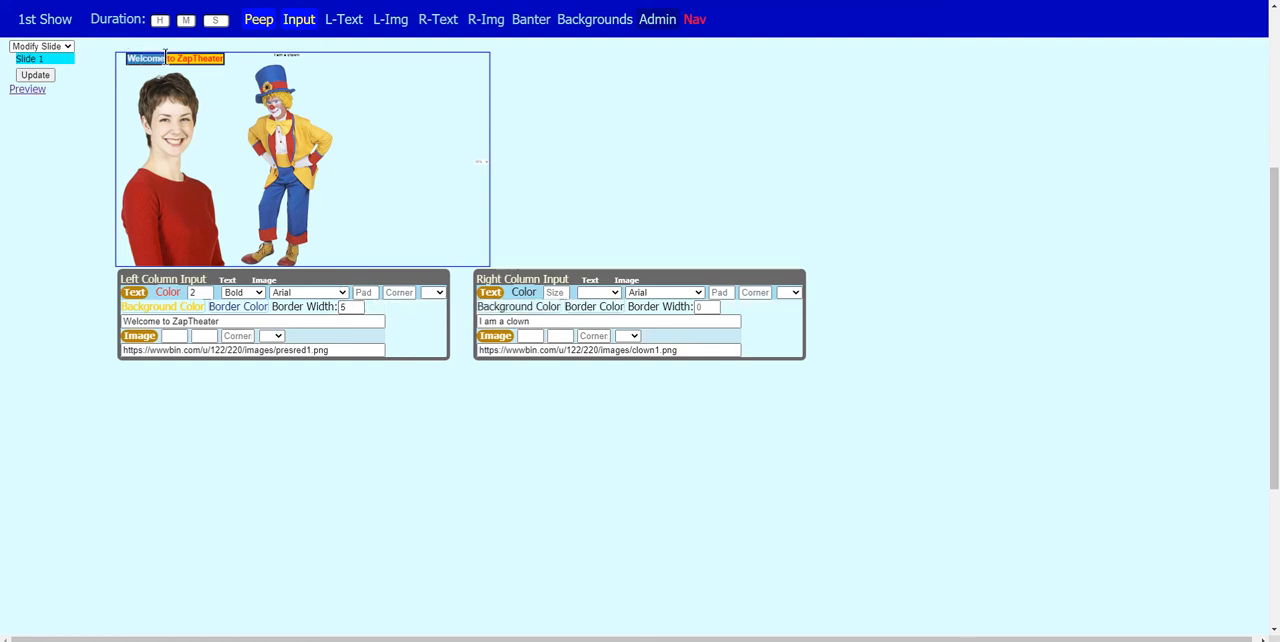
{"action": "left_click", "coordinate": [390, 105]}
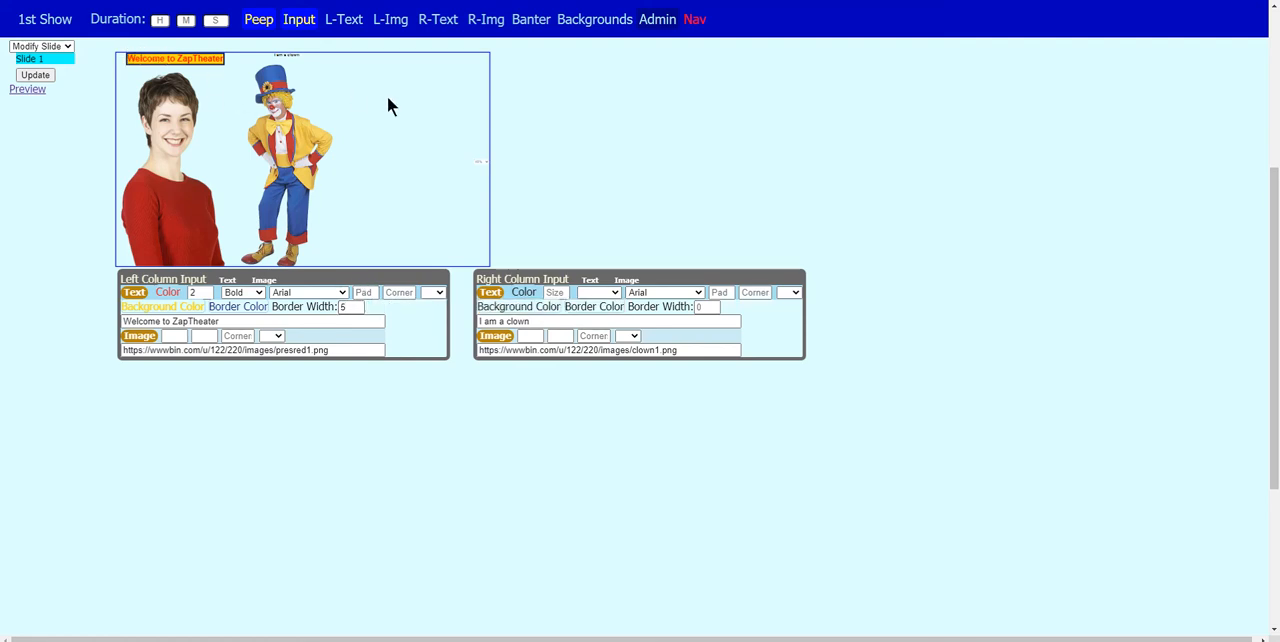
- Set the left caption's padding to 5 and its corner rounding to 20 px
{"action": "left_click", "coordinate": [361, 291]}
{"action": "type", "text": "5"}
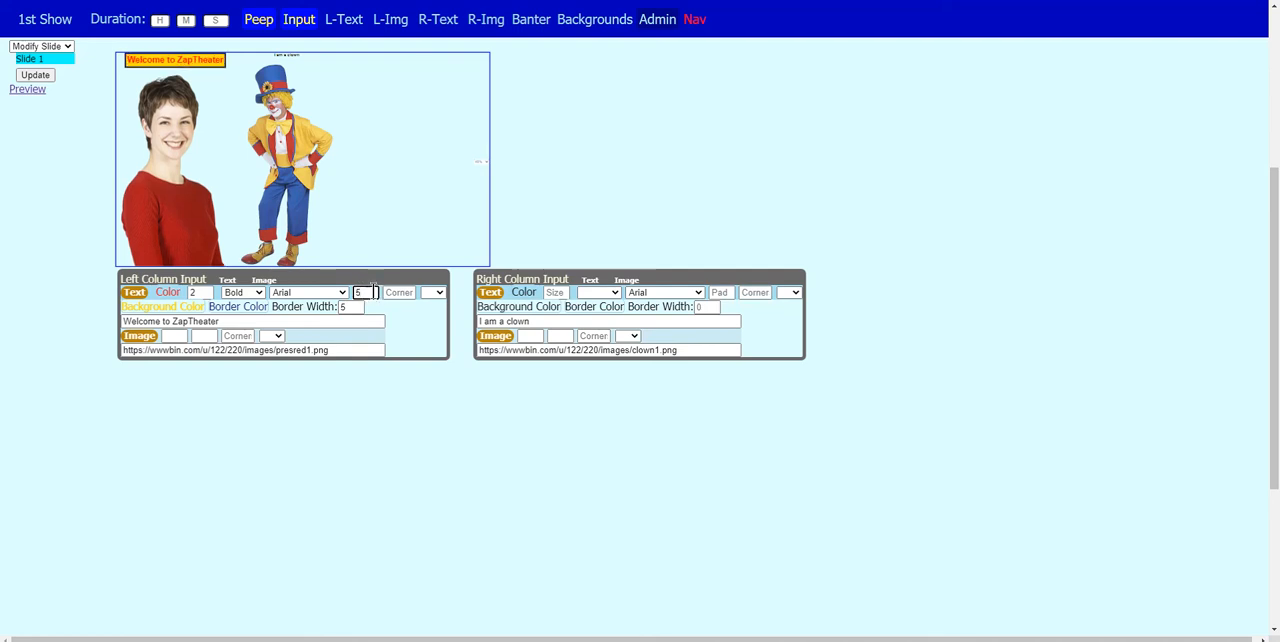
{"action": "left_click", "coordinate": [375, 292]}
{"action": "left_click", "coordinate": [397, 291]}
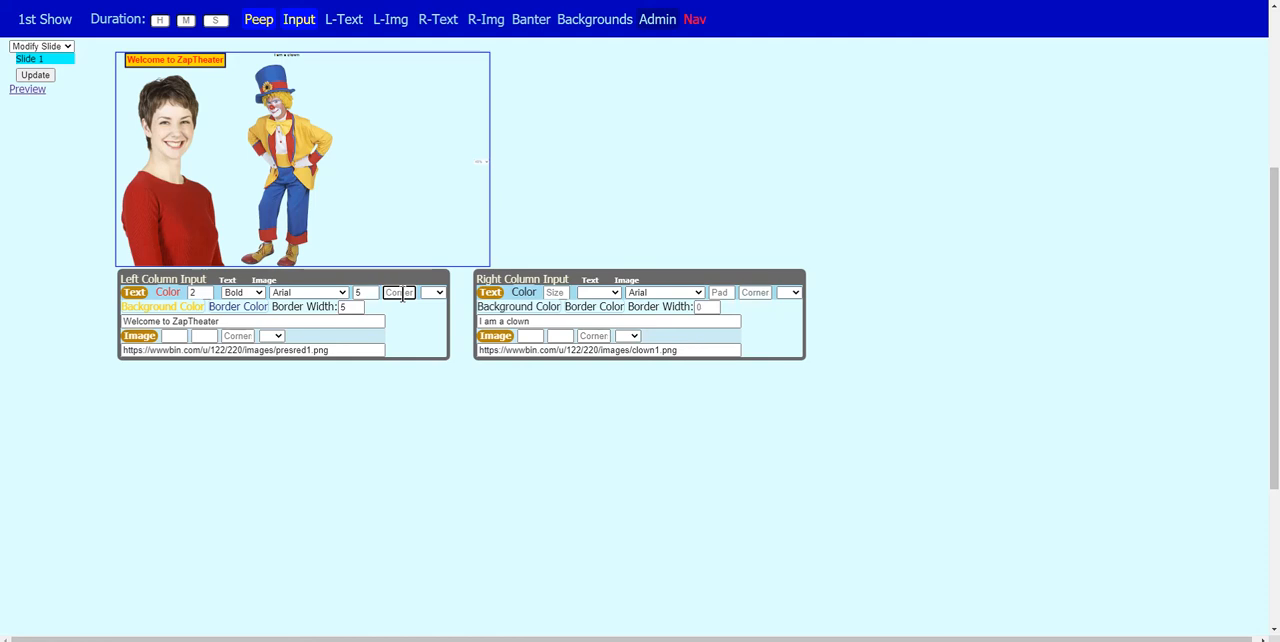
{"action": "left_click", "coordinate": [399, 292]}
{"action": "type", "text": "20"}
{"action": "left_click", "coordinate": [432, 293]}
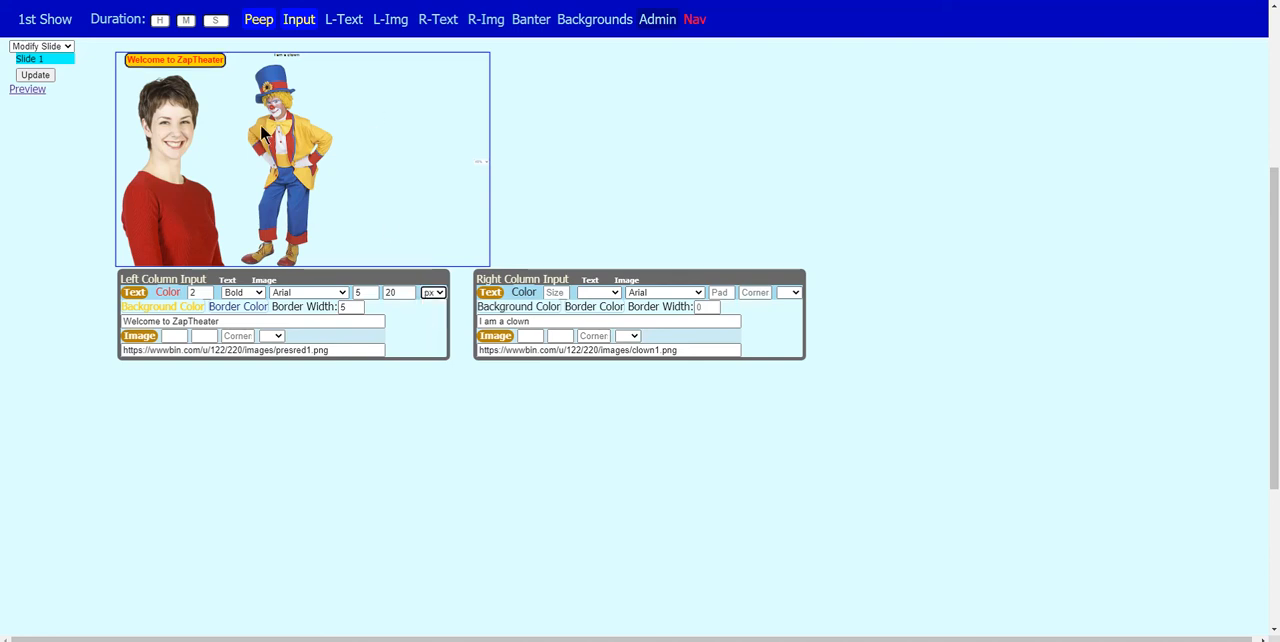
- Update the slide with the left caption's border styling, view it in the full show preview and return to the editor
{"action": "left_click", "coordinate": [35, 77]}
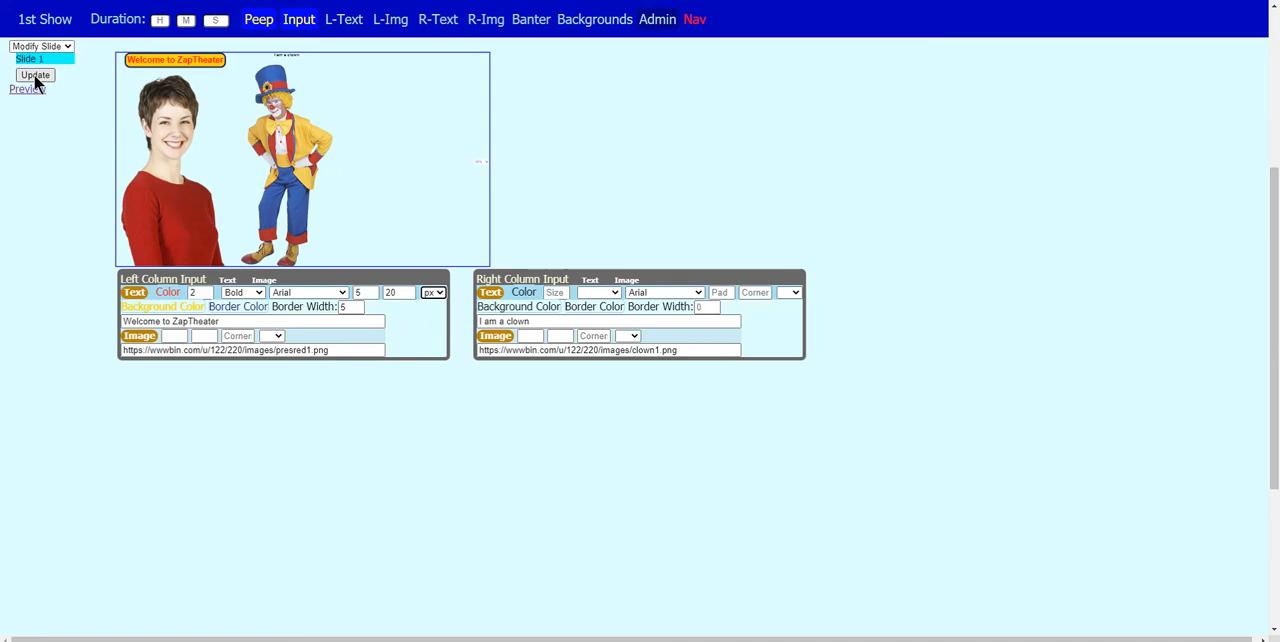
{"action": "left_click", "coordinate": [28, 90]}
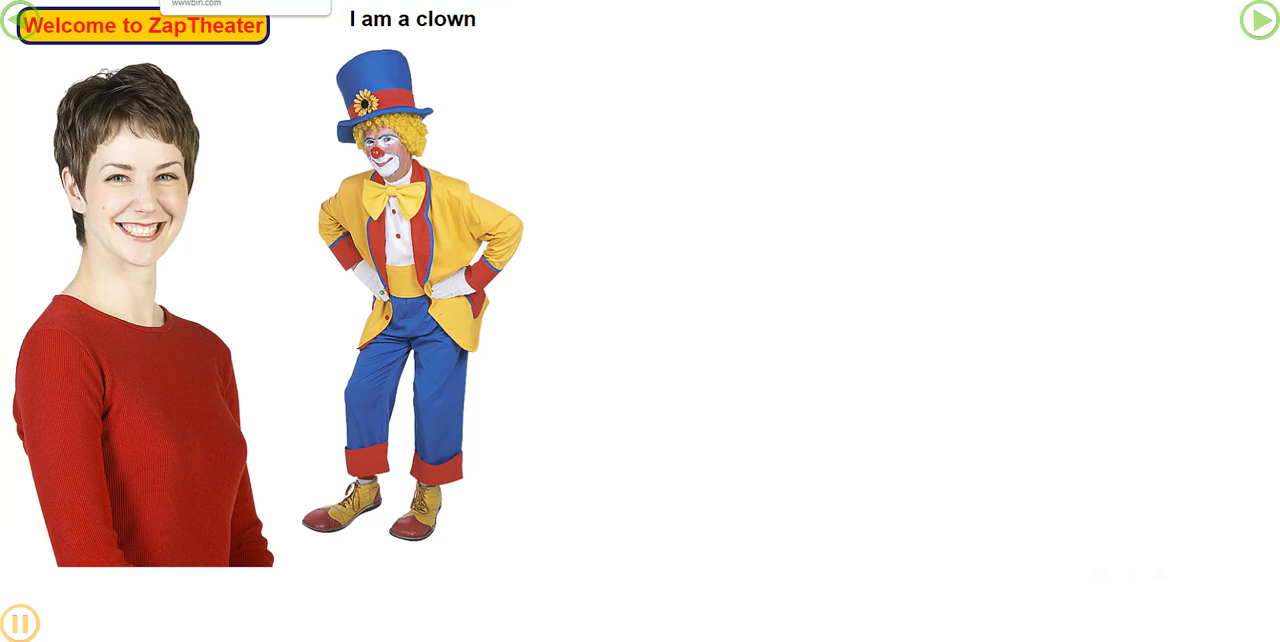
{"action": "left_click", "coordinate": [250, 0]}
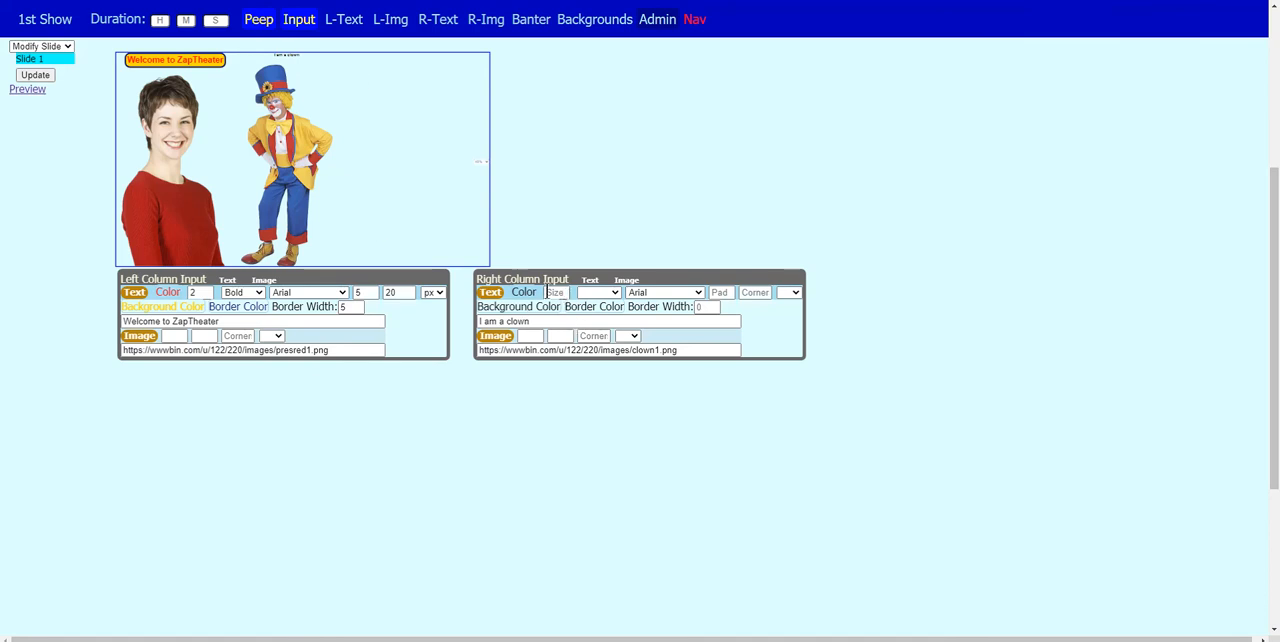
- Format the right caption's text with size 2, Bold and the Comic Sans MS font
{"action": "left_click", "coordinate": [564, 292]}
{"action": "type", "text": "2"}
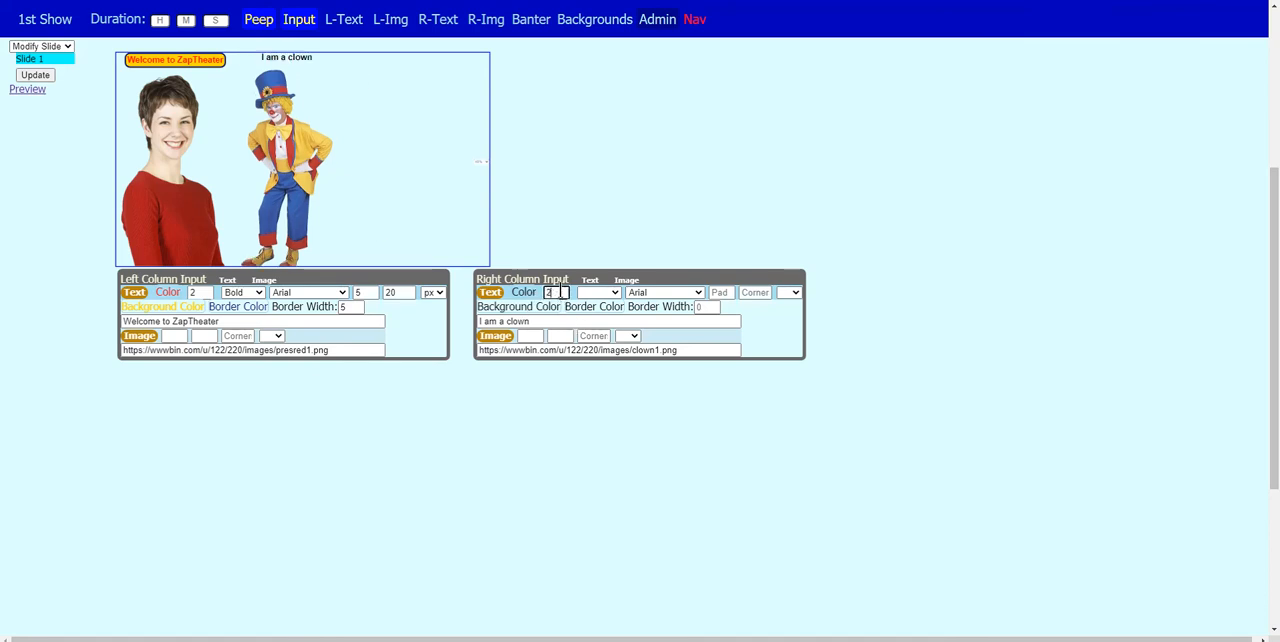
{"action": "left_click", "coordinate": [598, 292]}
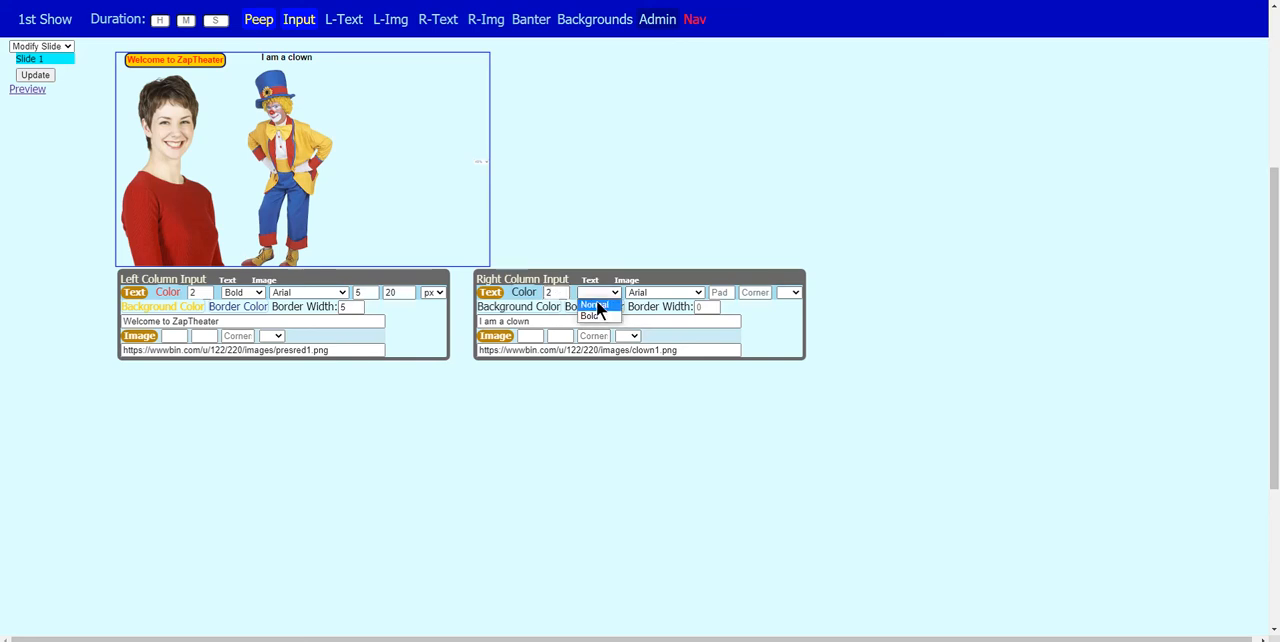
{"action": "left_click", "coordinate": [593, 315]}
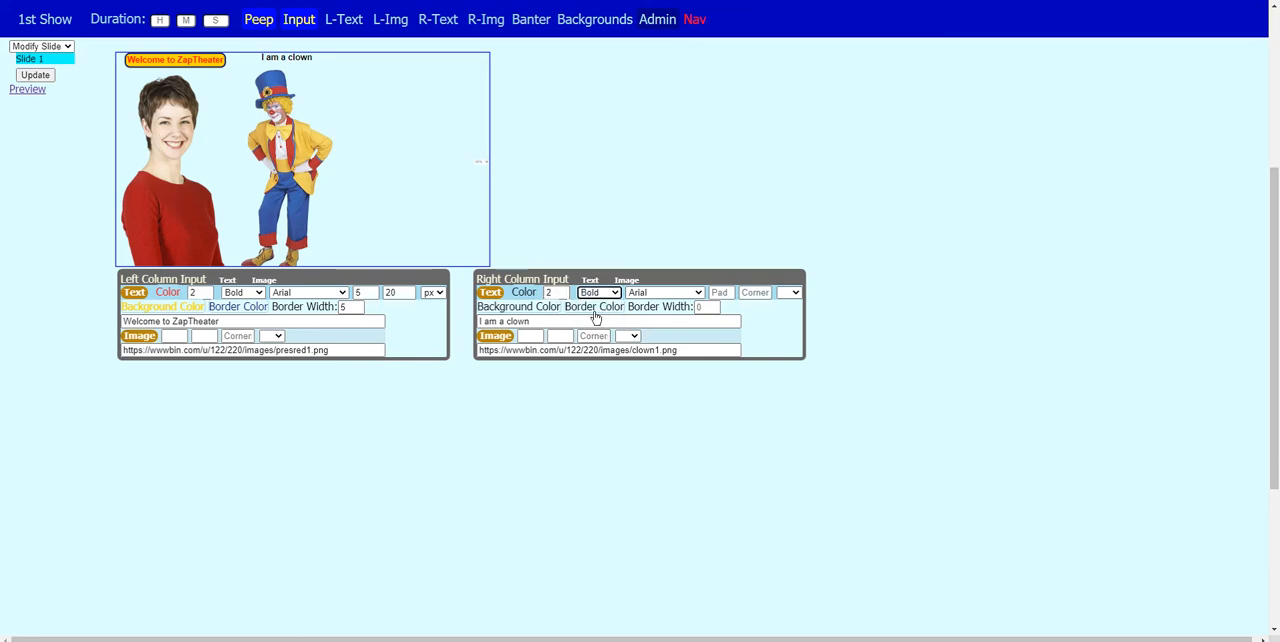
{"action": "left_click", "coordinate": [650, 292]}
{"action": "left_click", "coordinate": [653, 336]}
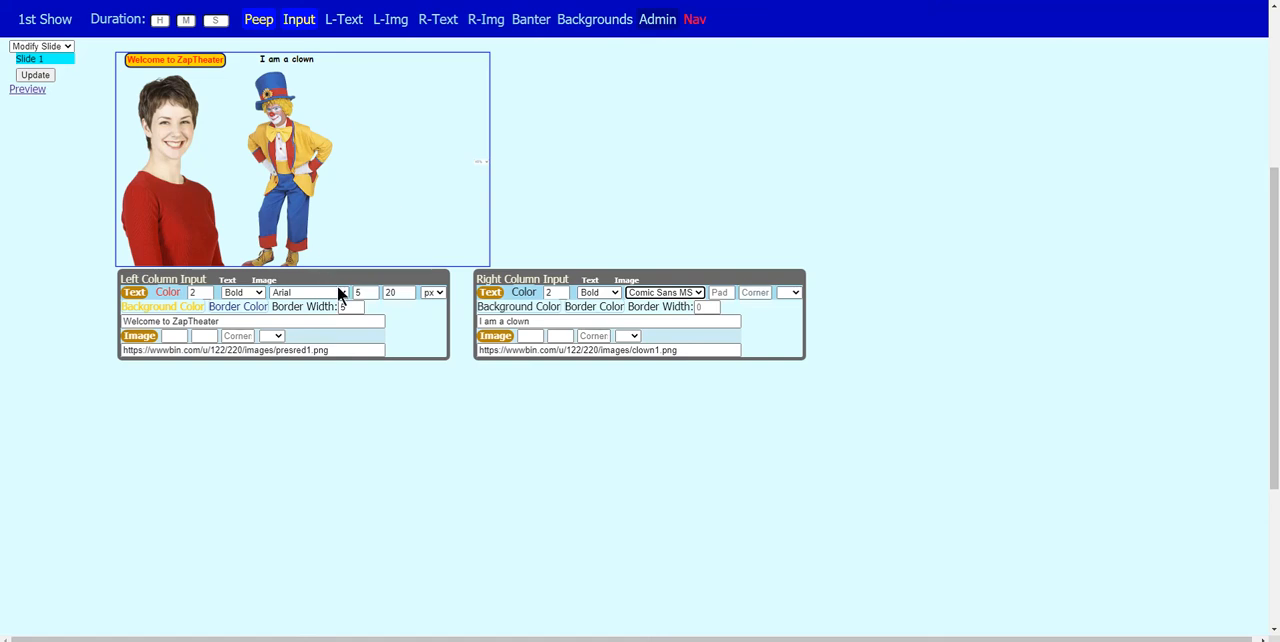
- Update the slide with the right caption's formatting, check it in the full show preview and return to the editor
{"action": "left_click", "coordinate": [35, 76]}
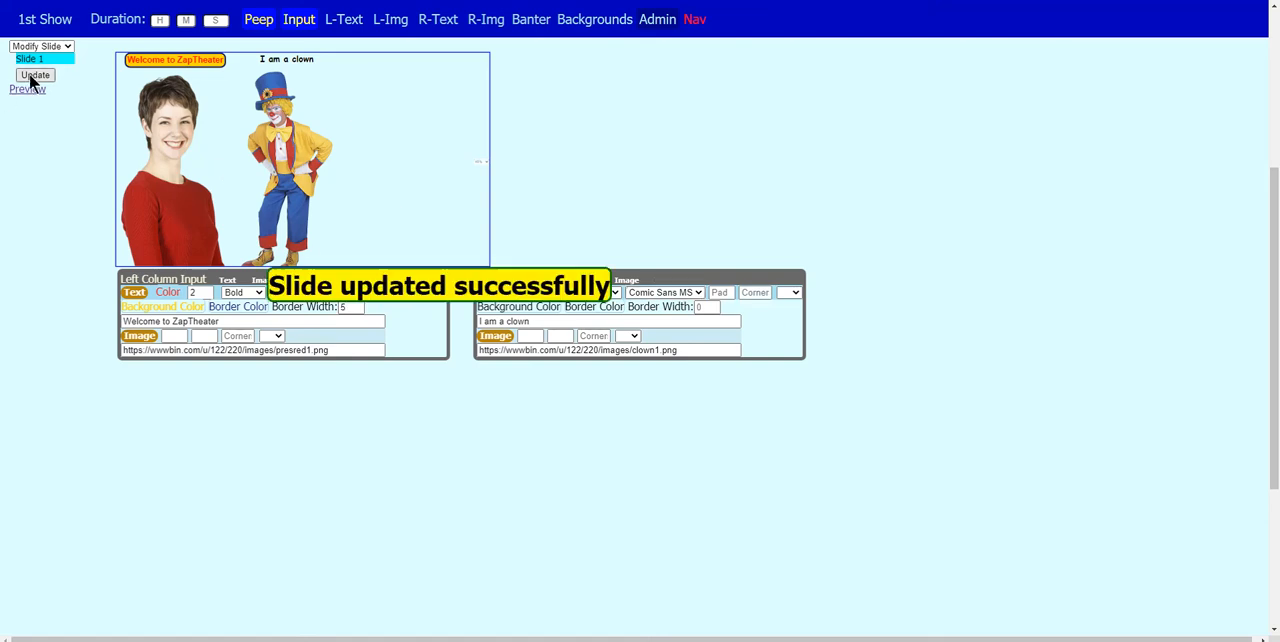
{"action": "left_click", "coordinate": [31, 90]}
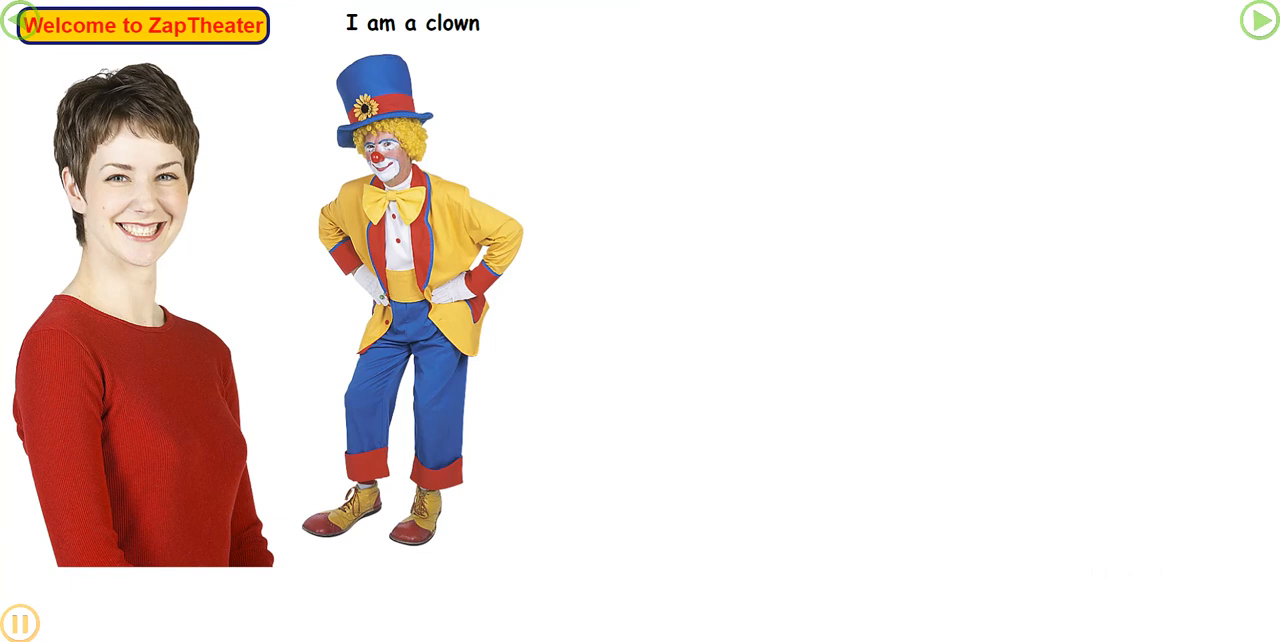
{"action": "left_click", "coordinate": [280, 0]}
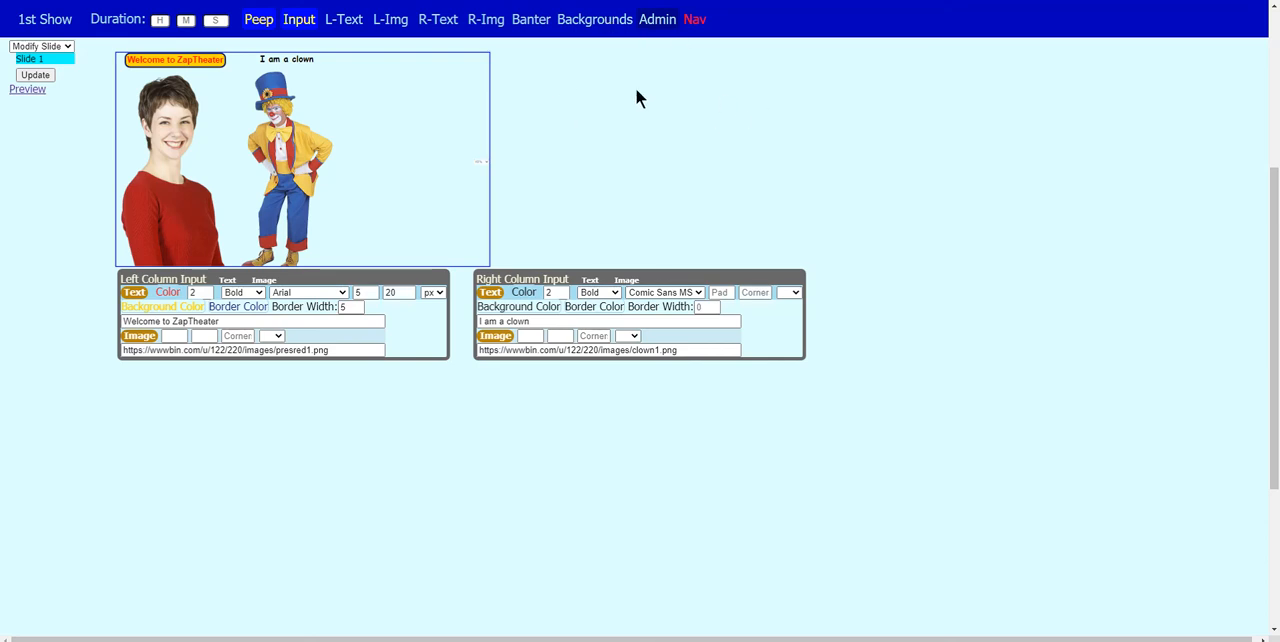
- Show the Backgrounds settings in place of the Input settings and give the slide a solid Cornflowerblue background
{"action": "left_click", "coordinate": [607, 24]}
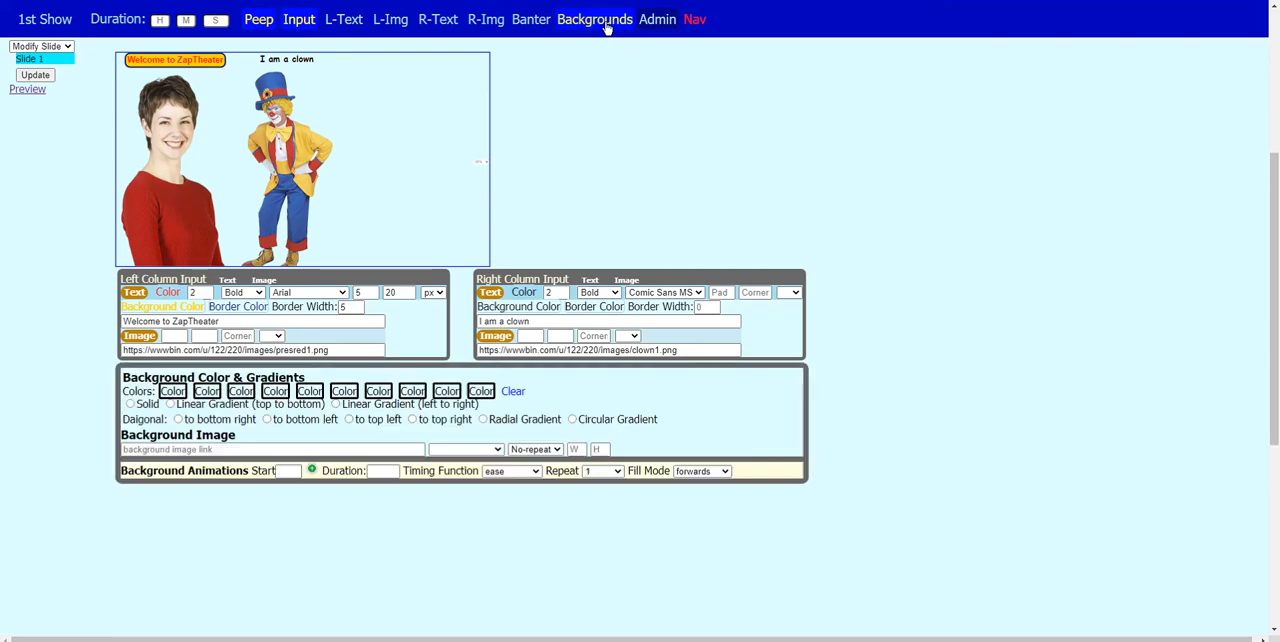
{"action": "left_click", "coordinate": [309, 21]}
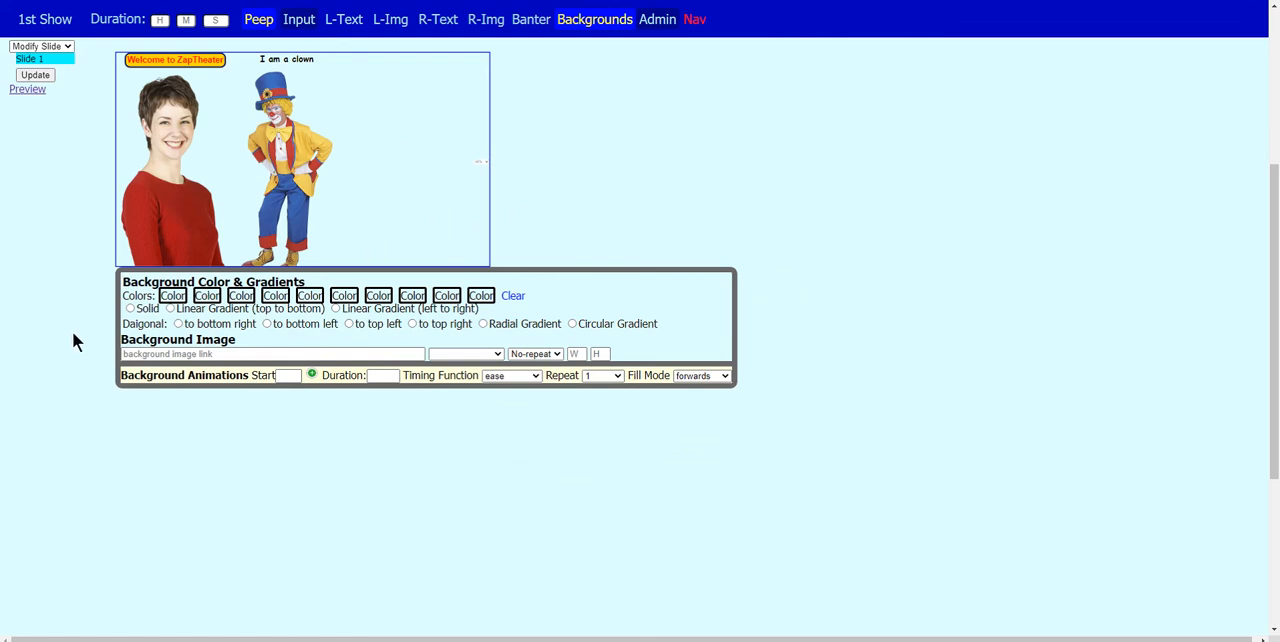
{"action": "left_click", "coordinate": [131, 309]}
{"action": "left_click", "coordinate": [171, 297]}
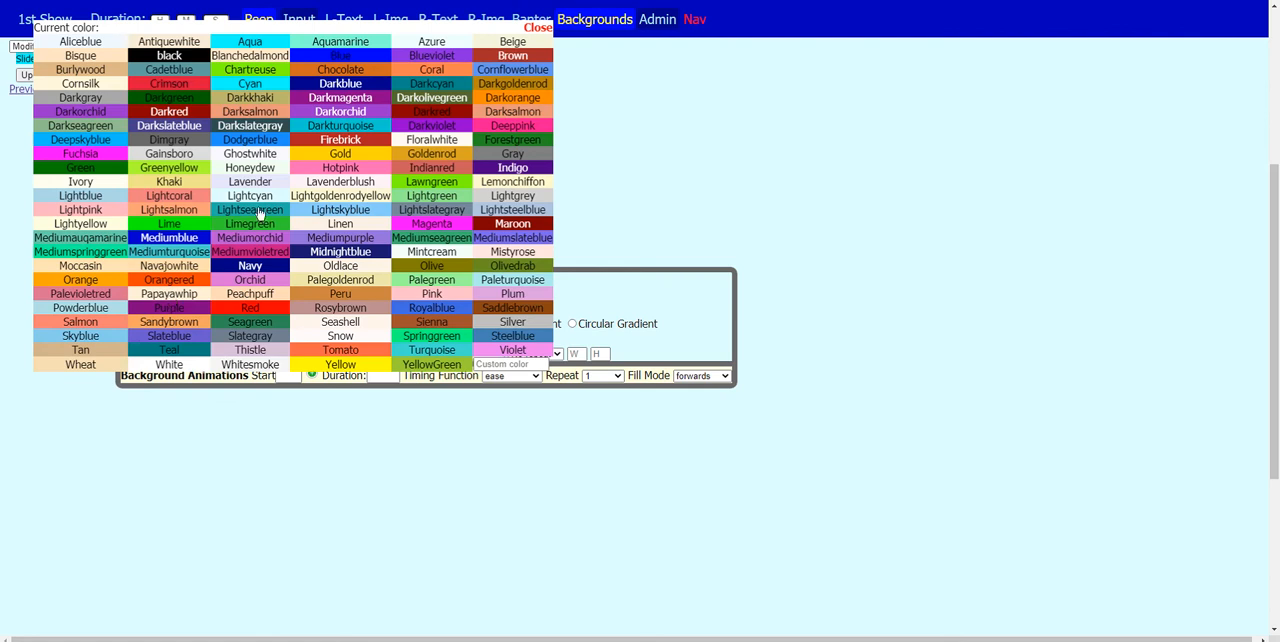
{"action": "left_click", "coordinate": [499, 70]}
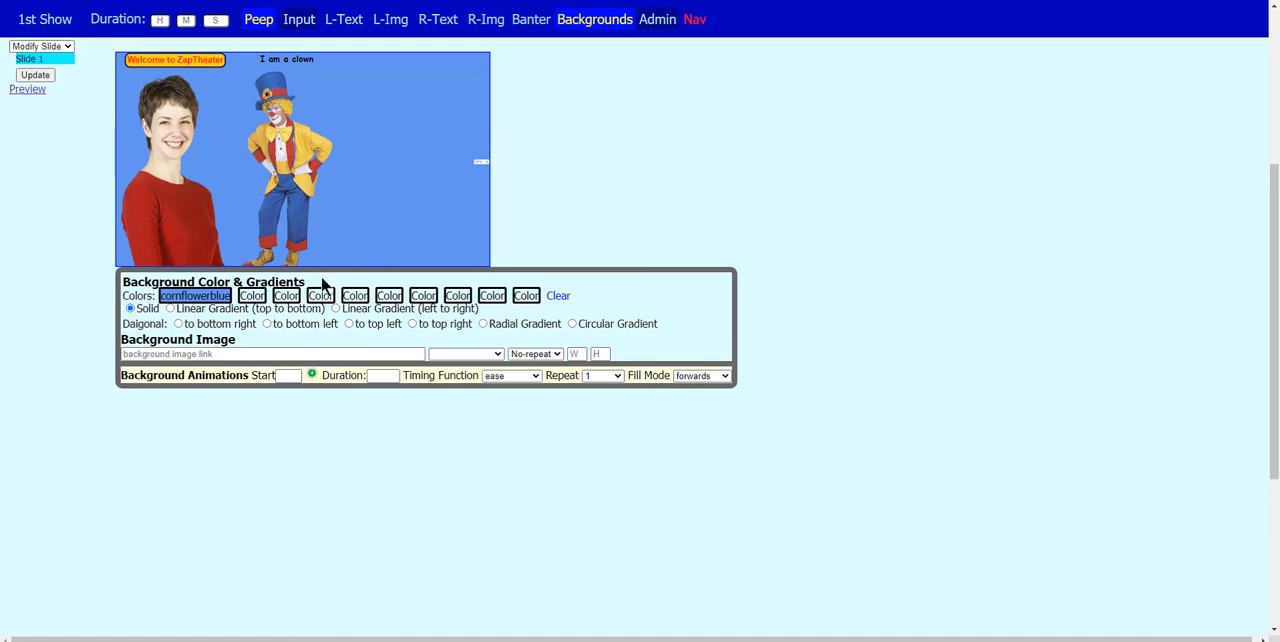
- Add Mediumvioletred as the second background color and apply a top-to-bottom linear gradient
{"action": "left_click", "coordinate": [255, 296]}
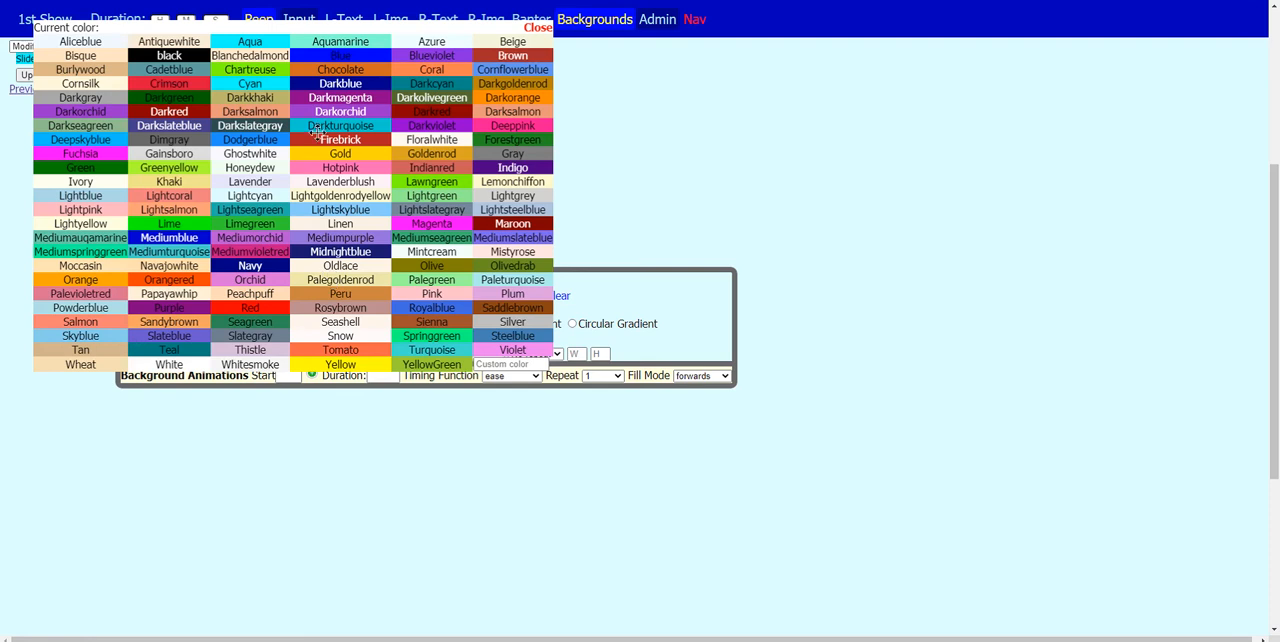
{"action": "left_click", "coordinate": [246, 252]}
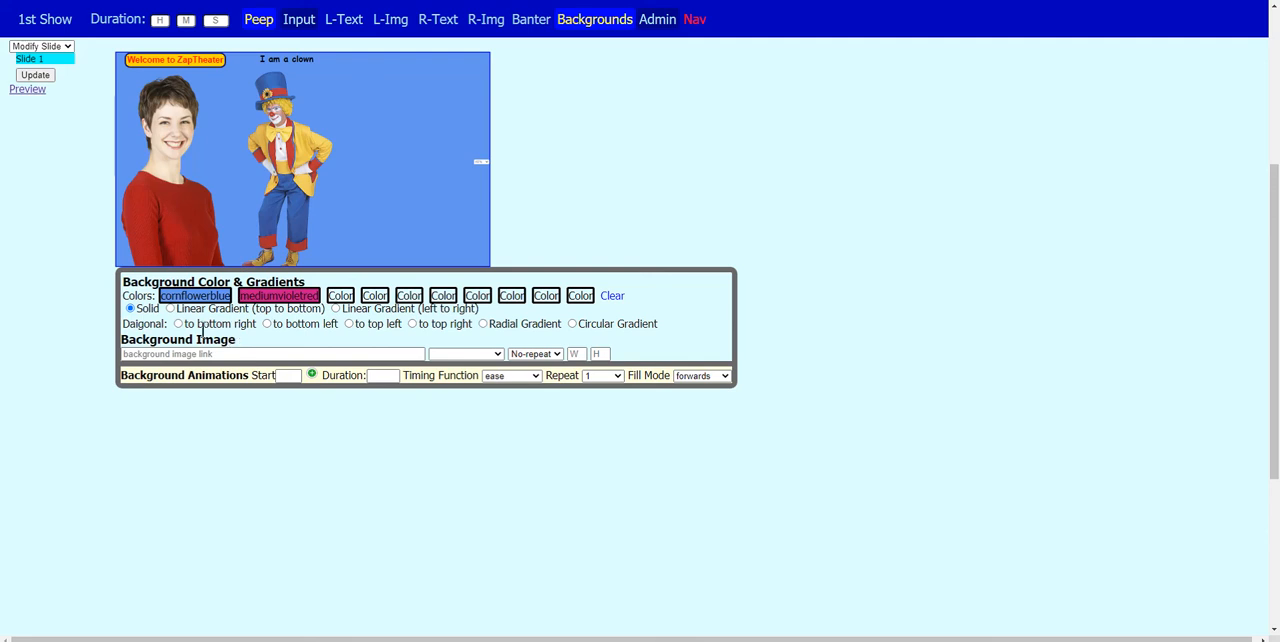
{"action": "left_click", "coordinate": [170, 310]}
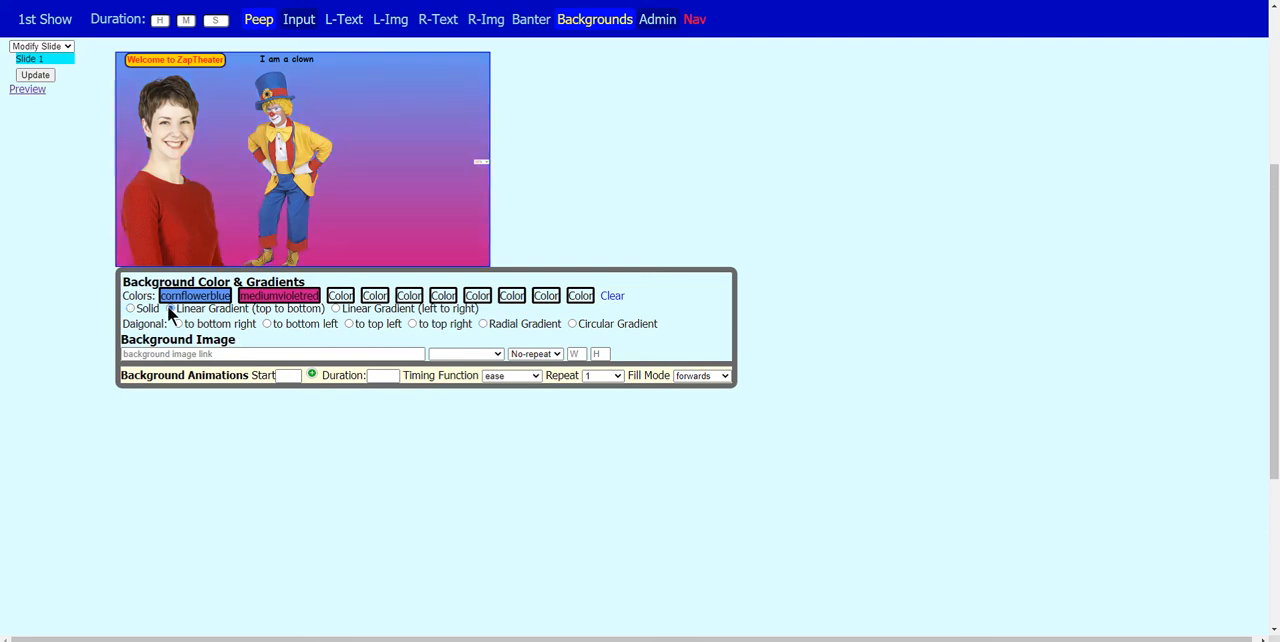
- Try the left-to-right, bottom-right, bottom-left, top-left, radial and circular gradients on the slide background
{"action": "left_click", "coordinate": [336, 309]}
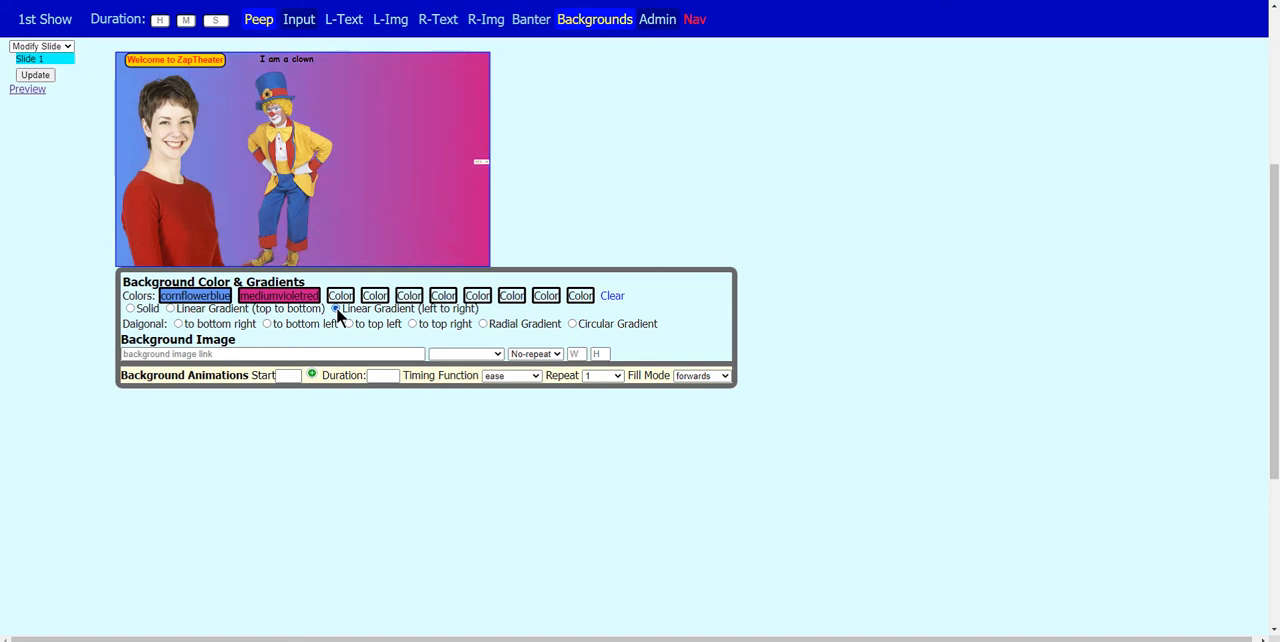
{"action": "left_click", "coordinate": [179, 325]}
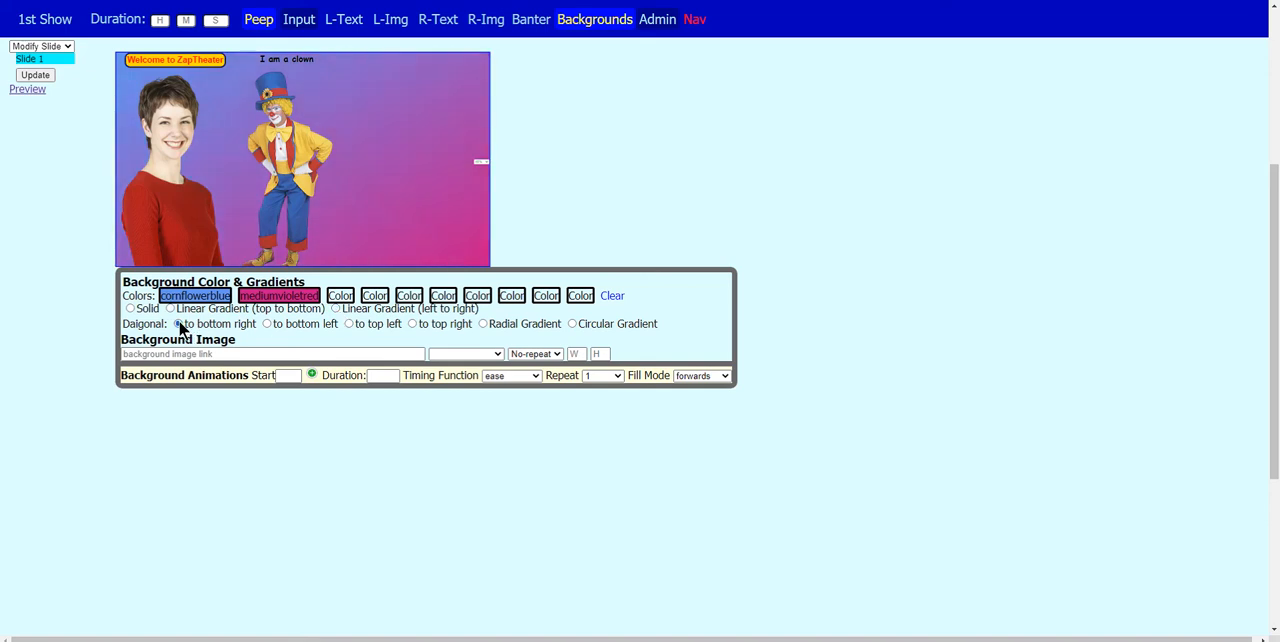
{"action": "left_click", "coordinate": [266, 323]}
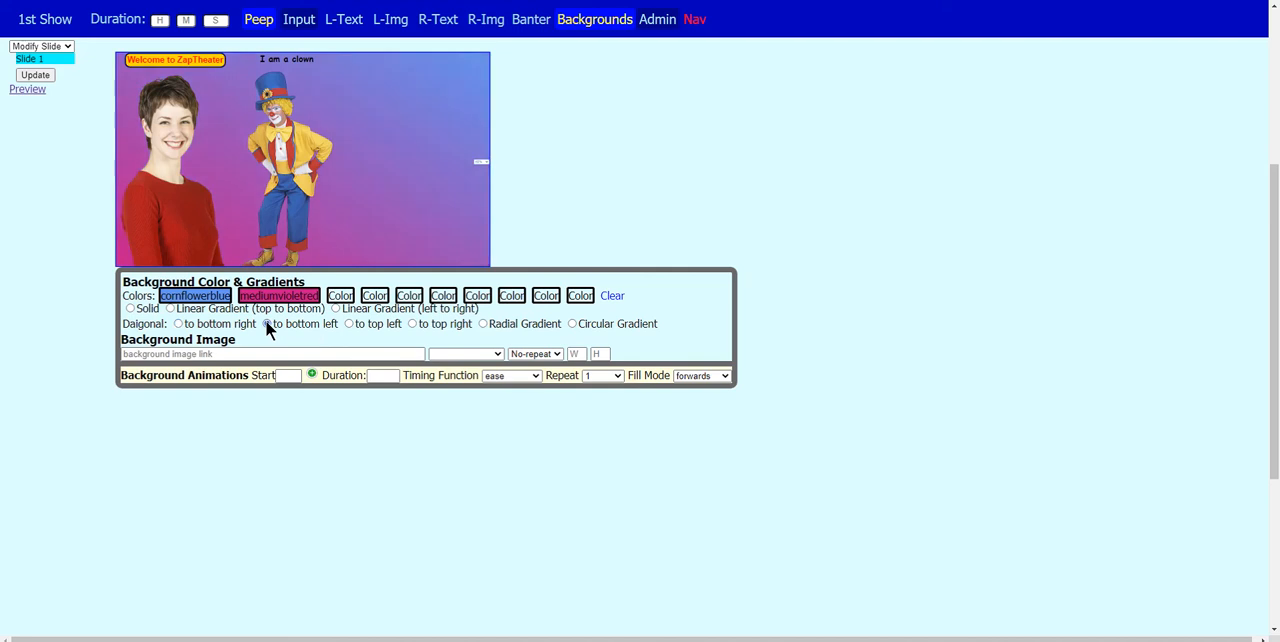
{"action": "left_click", "coordinate": [349, 324]}
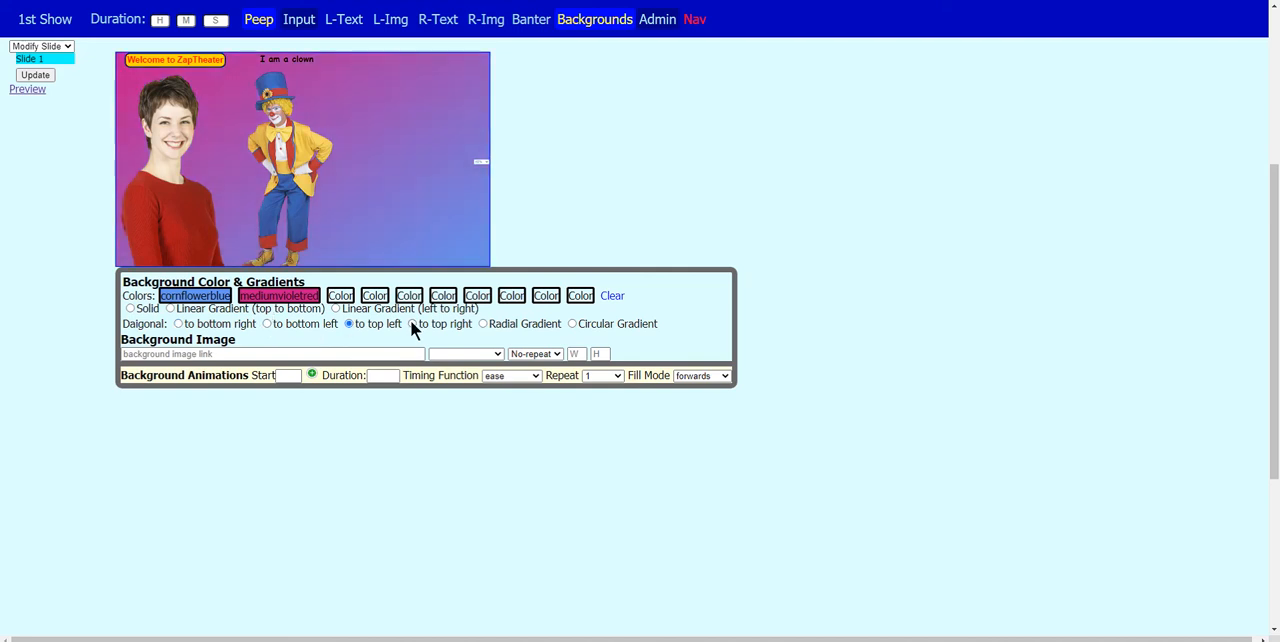
{"action": "left_click", "coordinate": [483, 324]}
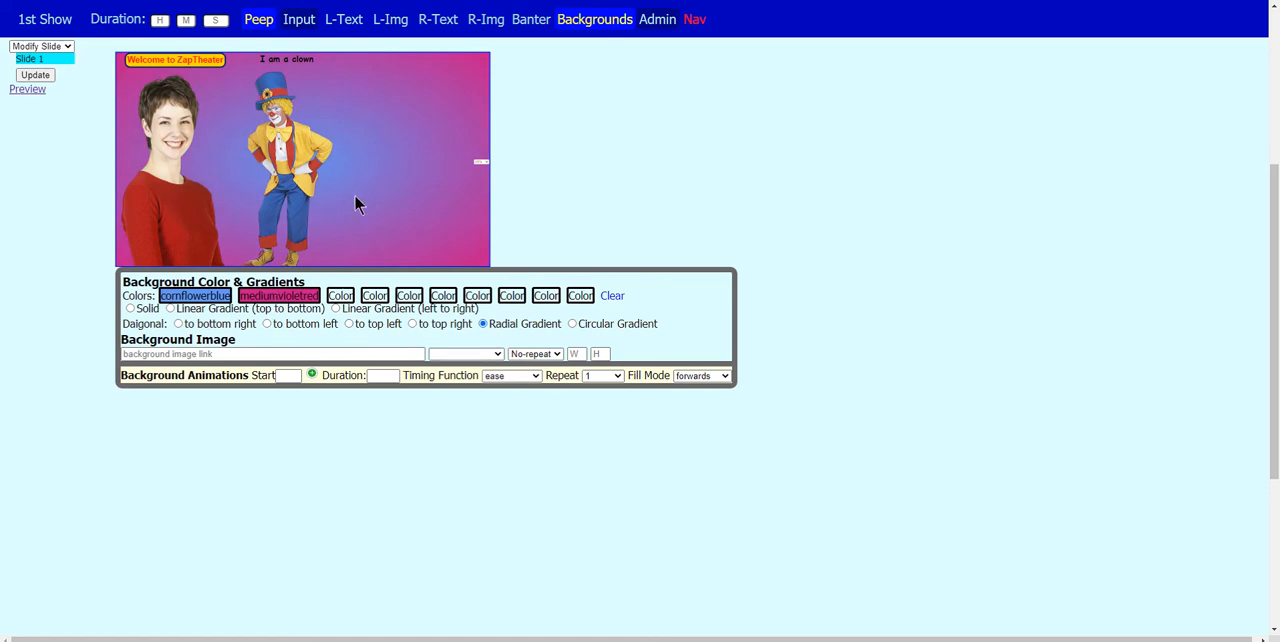
{"action": "left_click", "coordinate": [572, 324]}
{"action": "left_click", "coordinate": [336, 306]}
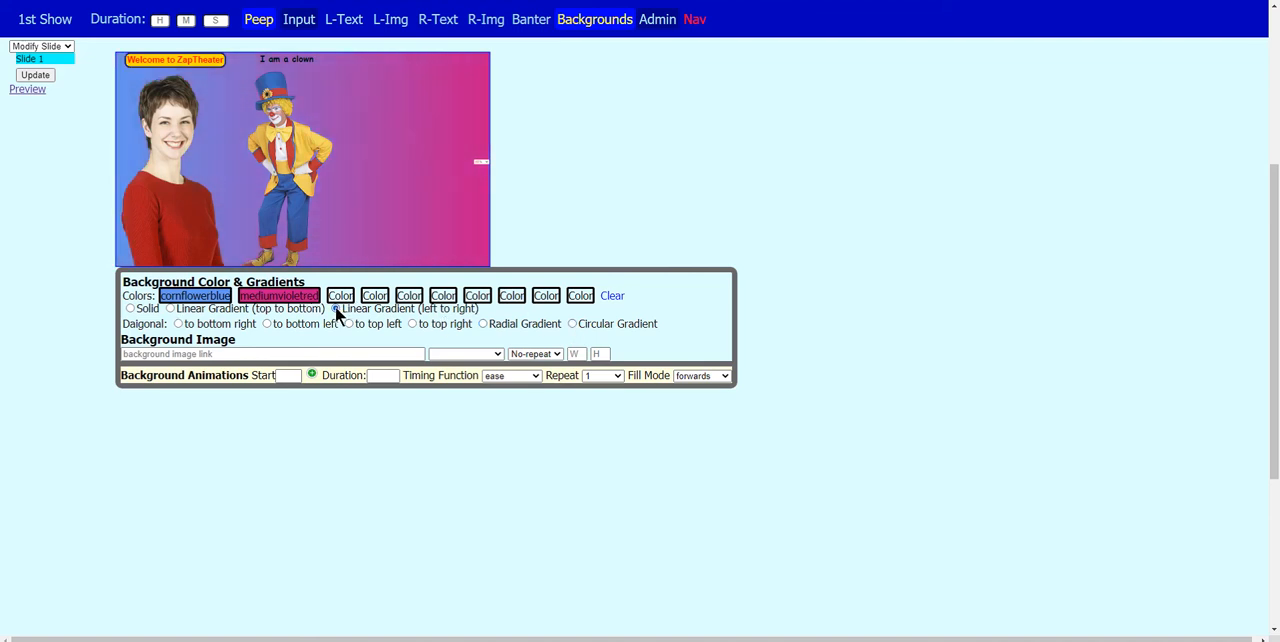
- Apply the diagonal gradient to bottom left, then update the slide and check it in the full show preview
{"action": "left_click", "coordinate": [266, 324]}
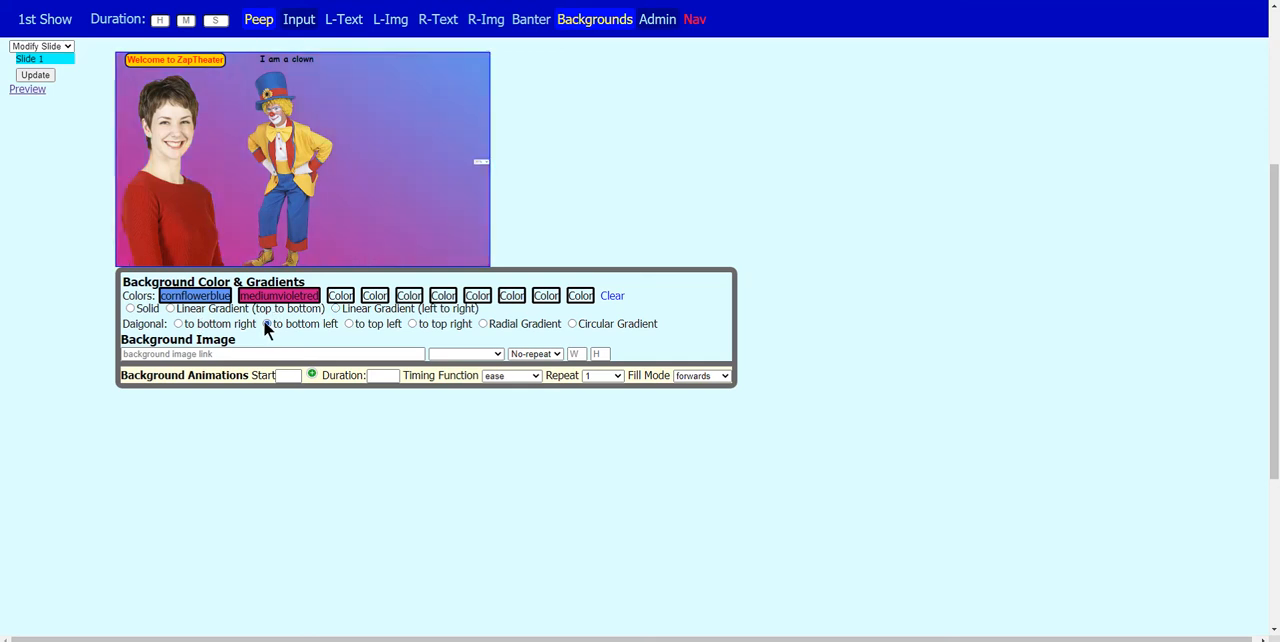
{"action": "left_click", "coordinate": [24, 78]}
{"action": "left_click", "coordinate": [26, 90]}
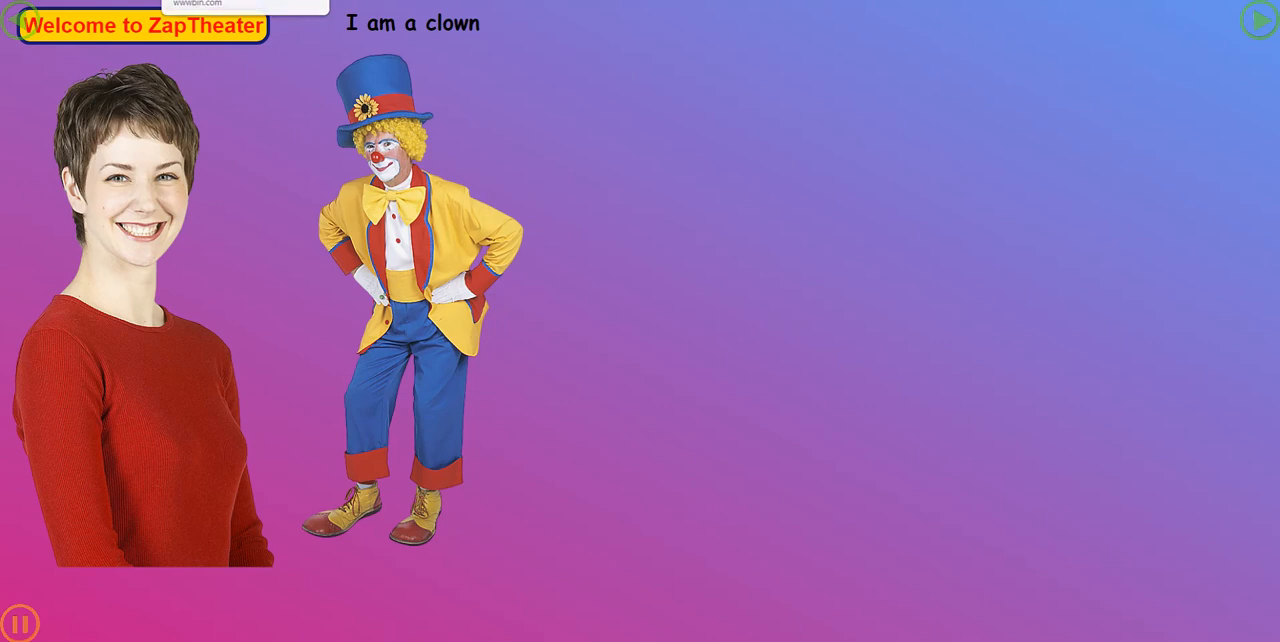
{"action": "left_click", "coordinate": [245, 1]}
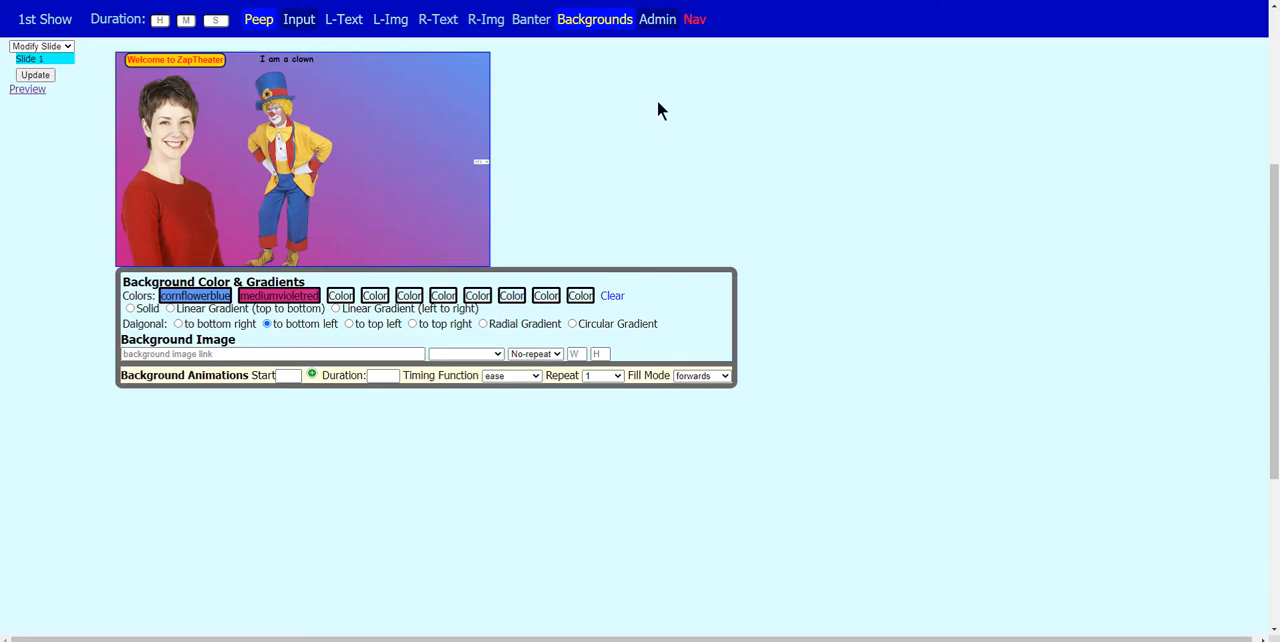
- Create a new slide named "Slide 2" after Slide 1, and display each of the two slides in turn
{"action": "left_click", "coordinate": [51, 45]}
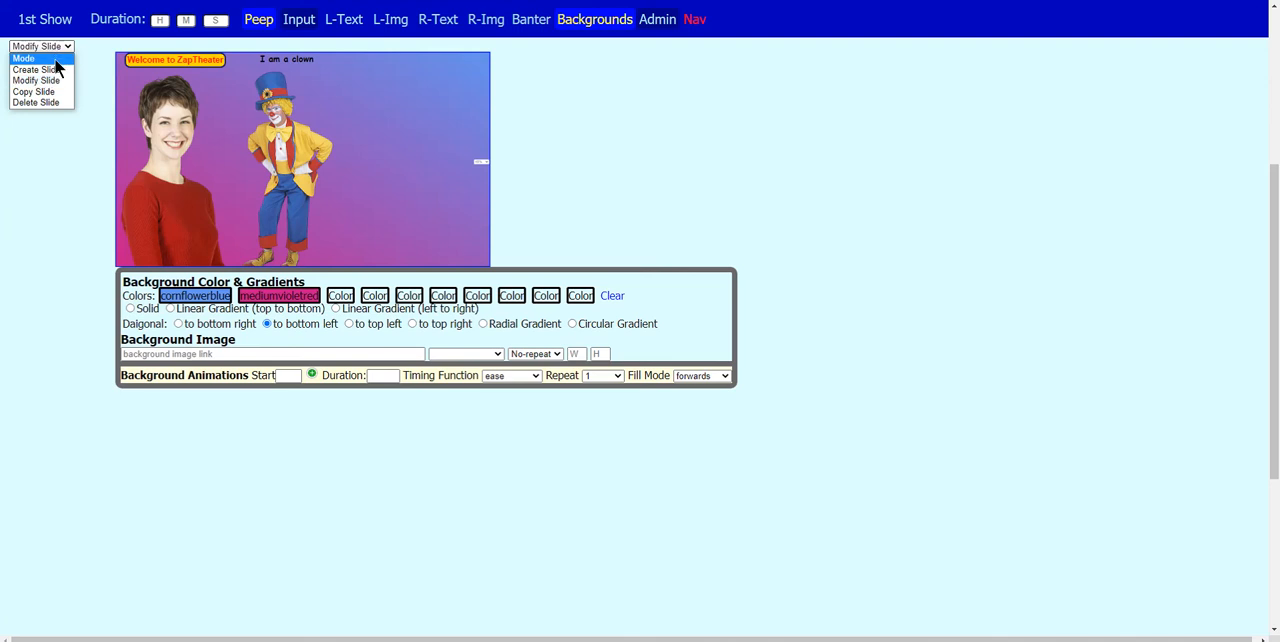
{"action": "left_click", "coordinate": [38, 69]}
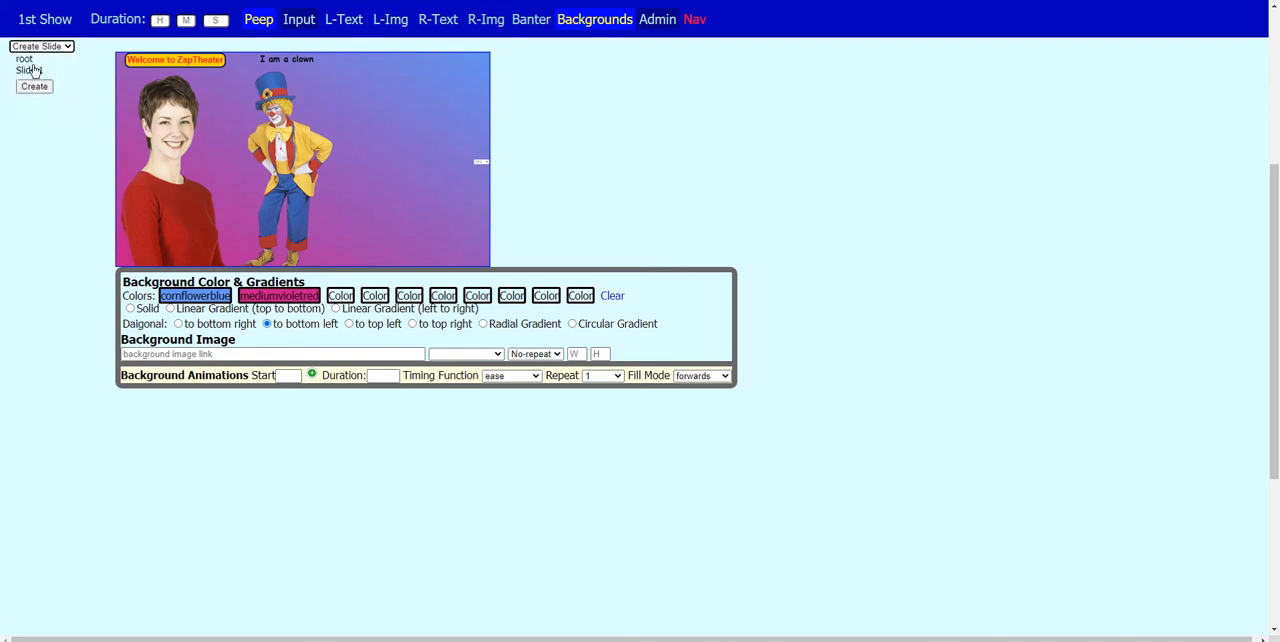
{"action": "left_click", "coordinate": [36, 71]}
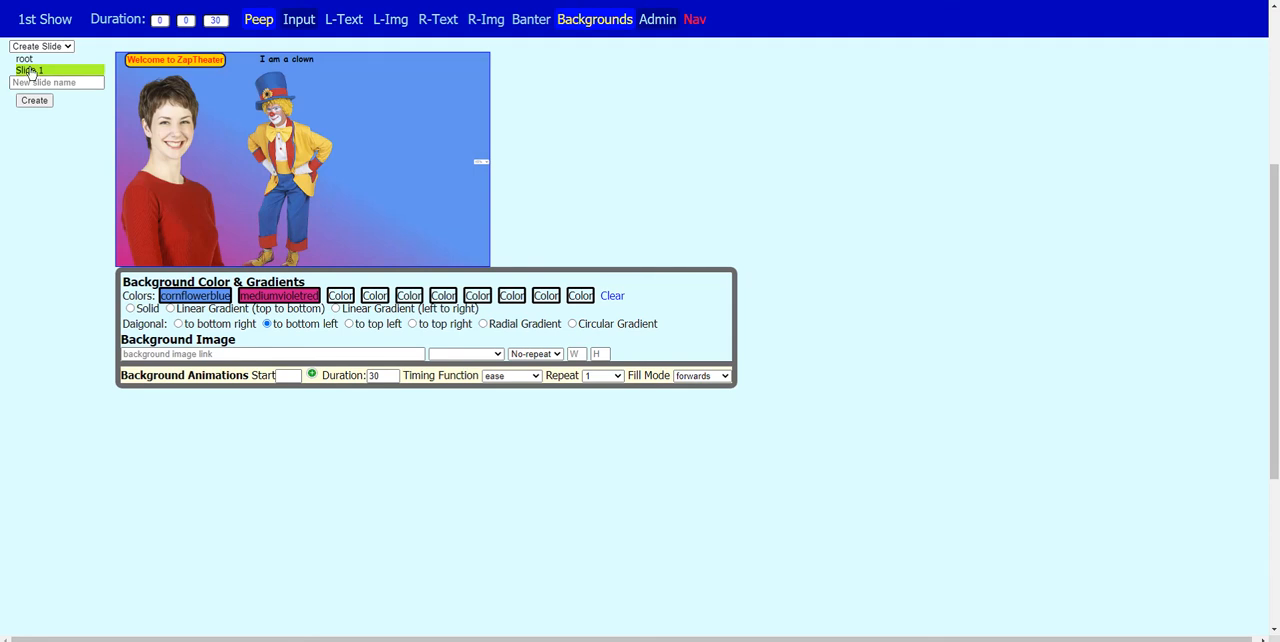
{"action": "left_click", "coordinate": [38, 84]}
{"action": "type", "text": "Slide 2"}
{"action": "left_click", "coordinate": [34, 101]}
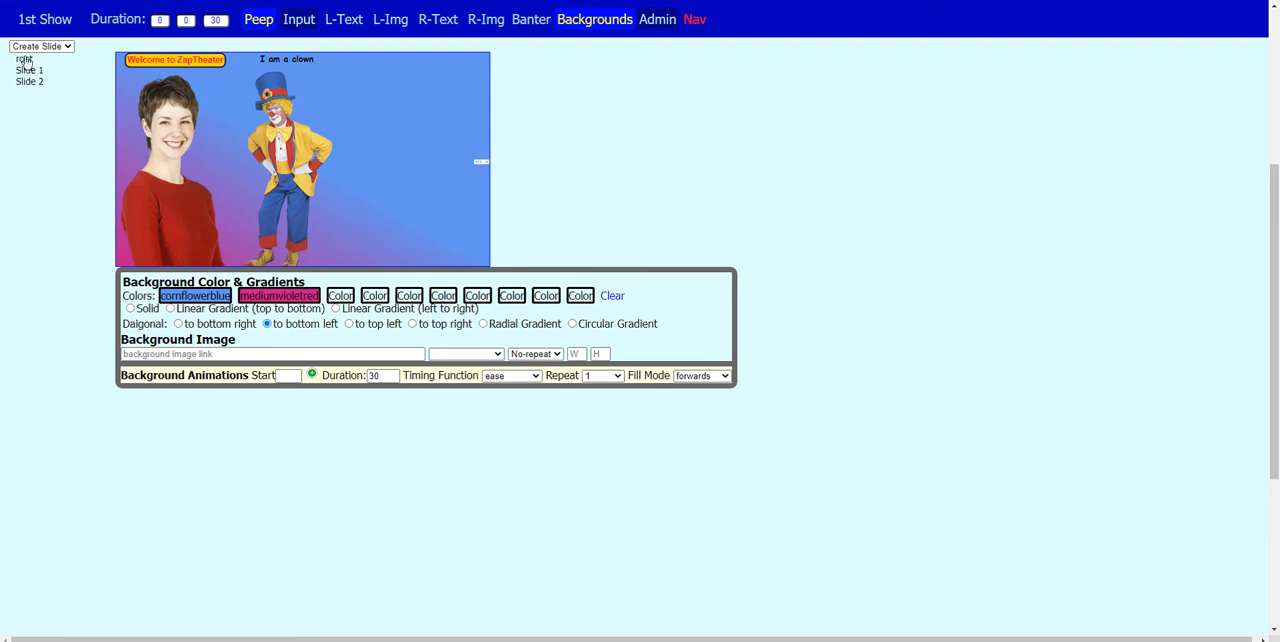
{"action": "left_click", "coordinate": [28, 70]}
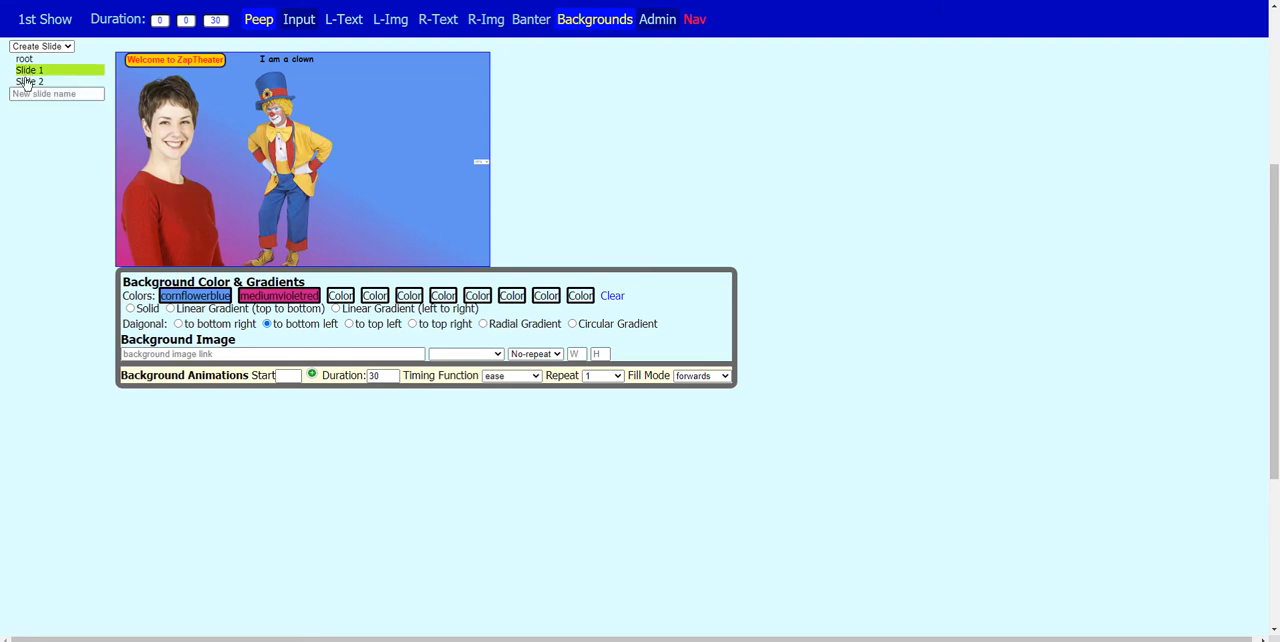
{"action": "left_click", "coordinate": [27, 82]}
{"action": "left_click", "coordinate": [34, 47]}
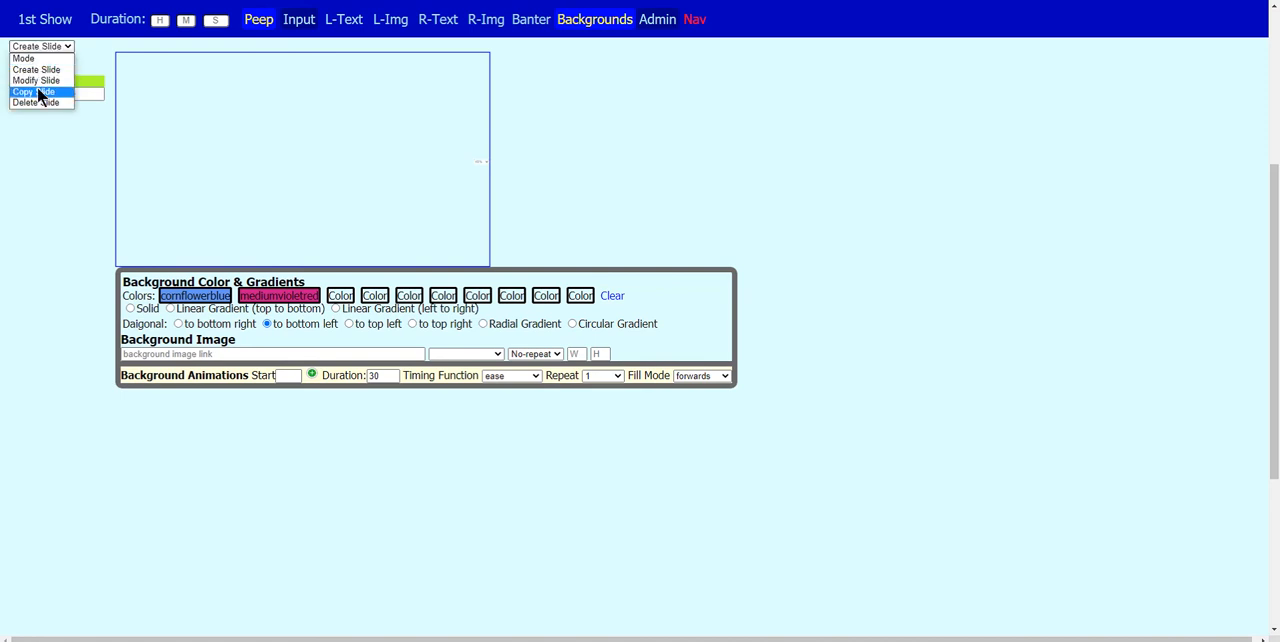
{"action": "left_click", "coordinate": [14, 209]}
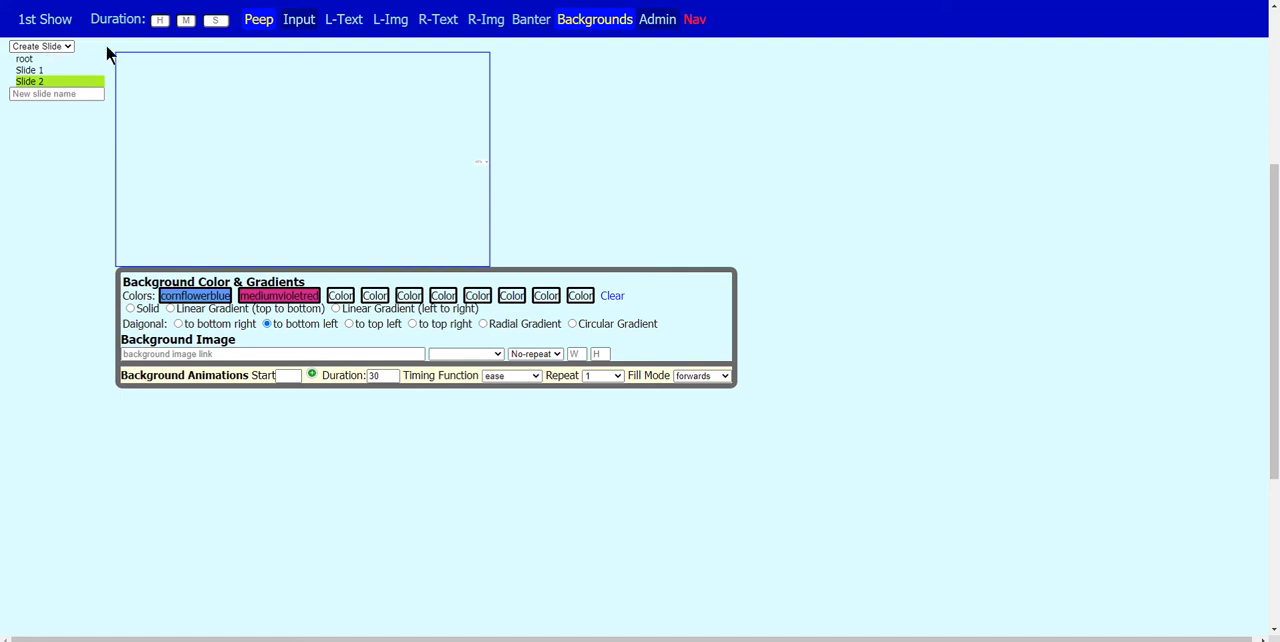
{"action": "left_click", "coordinate": [43, 47]}
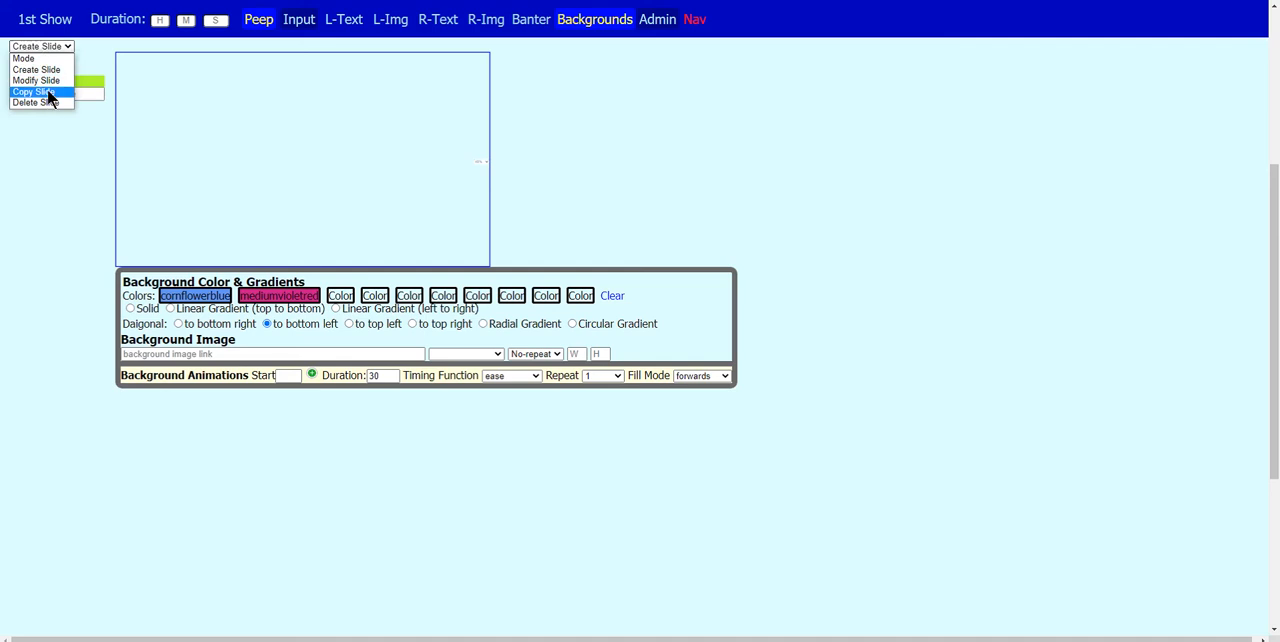
{"action": "left_click", "coordinate": [58, 130]}
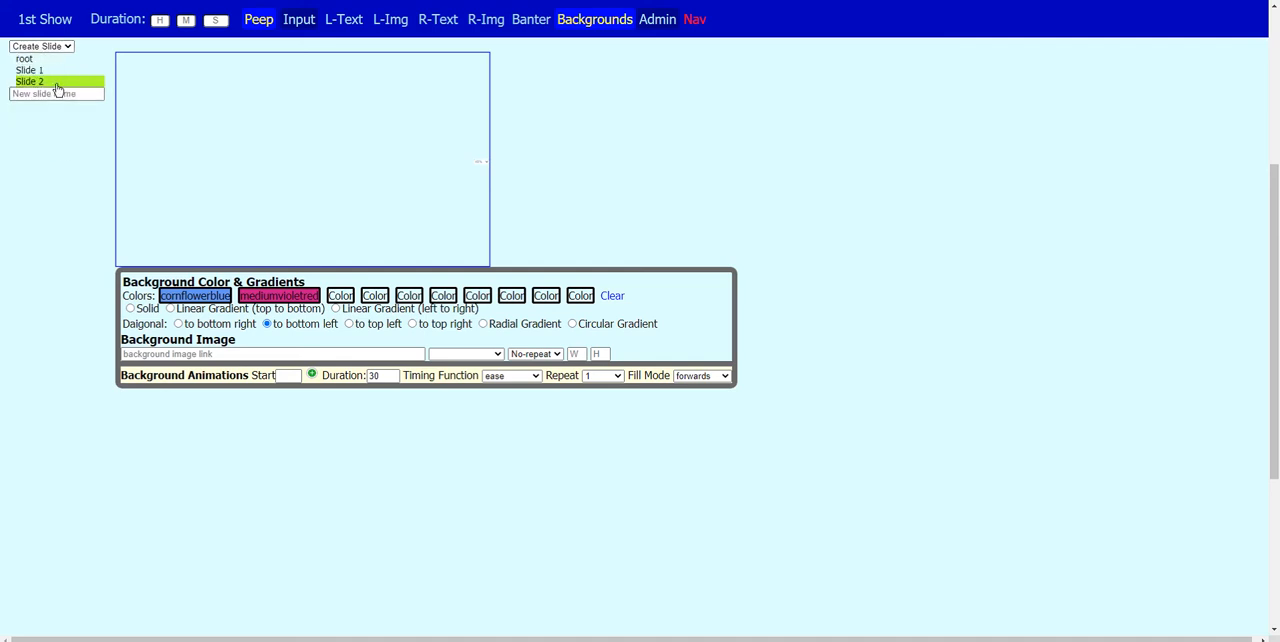
{"action": "left_click", "coordinate": [57, 44]}
{"action": "left_click", "coordinate": [57, 73]}
{"action": "left_click", "coordinate": [55, 59]}
- Copy the contents of Slide 1 into Slide 2 without copying the action settings
{"action": "left_click", "coordinate": [56, 46]}
{"action": "left_click", "coordinate": [52, 91]}
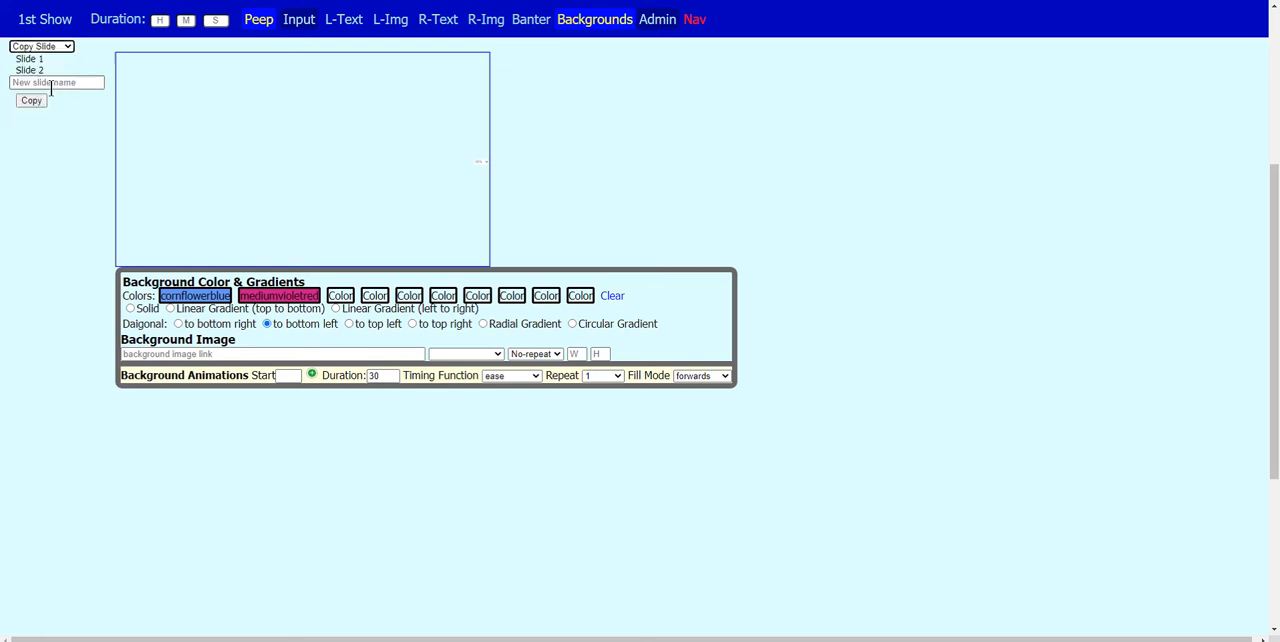
{"action": "left_click", "coordinate": [36, 60]}
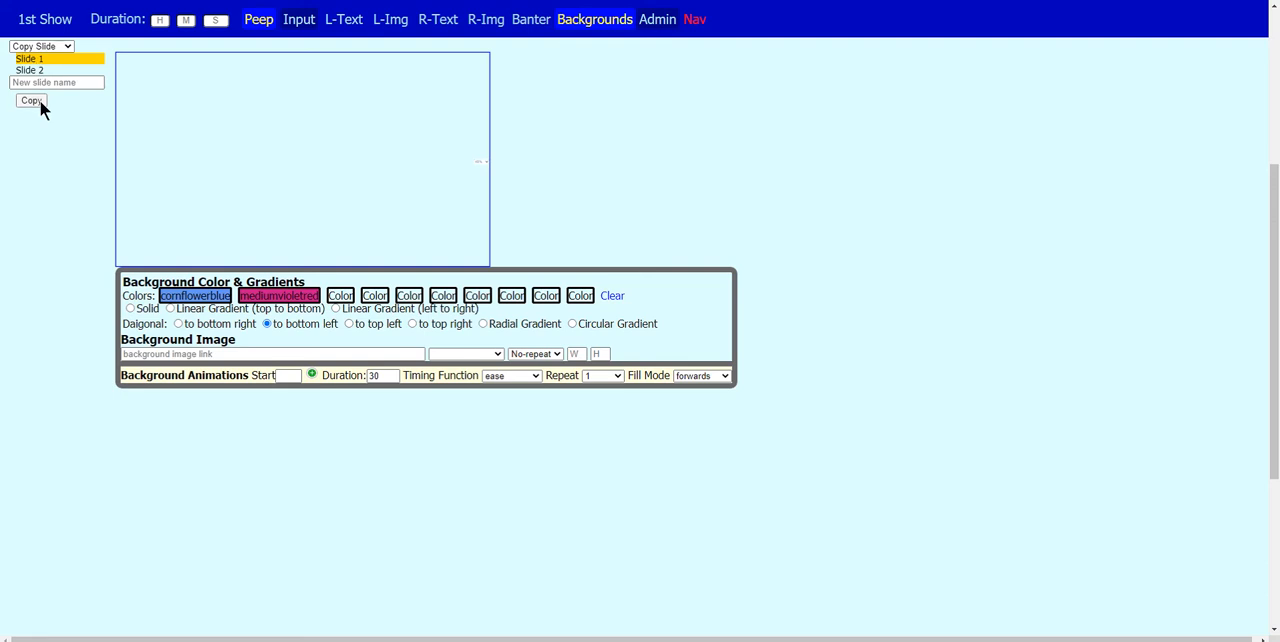
{"action": "left_click", "coordinate": [40, 100]}
{"action": "left_click", "coordinate": [18, 51]}
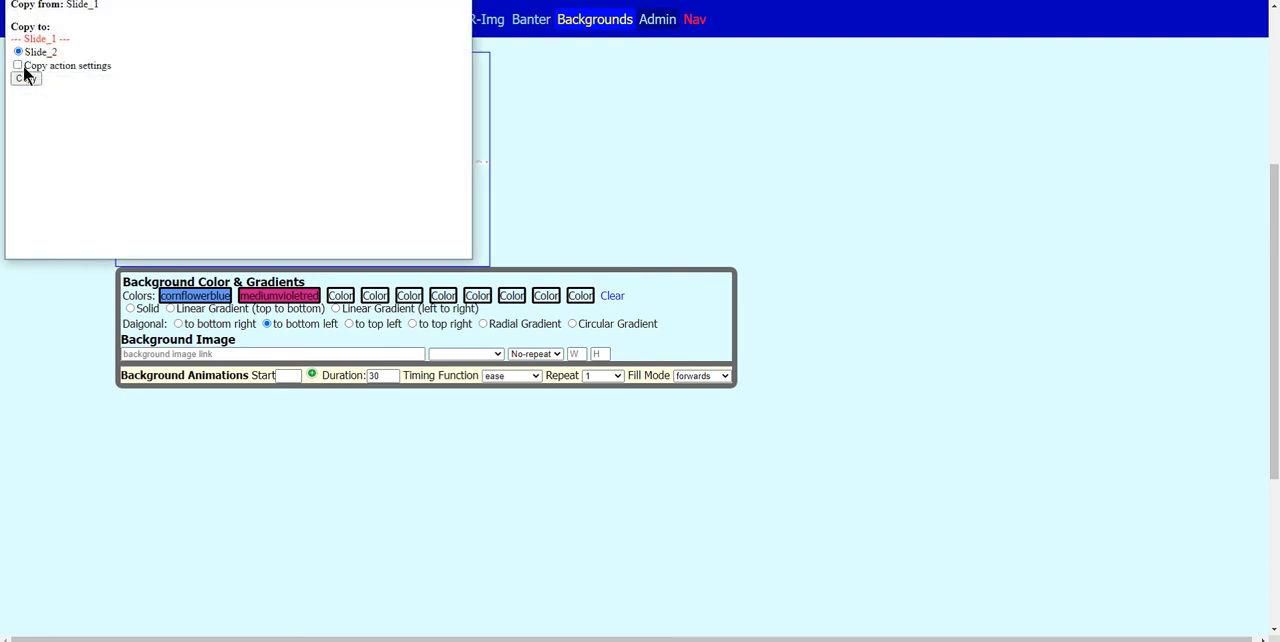
{"action": "left_click", "coordinate": [26, 79]}
{"action": "left_click", "coordinate": [26, 79]}
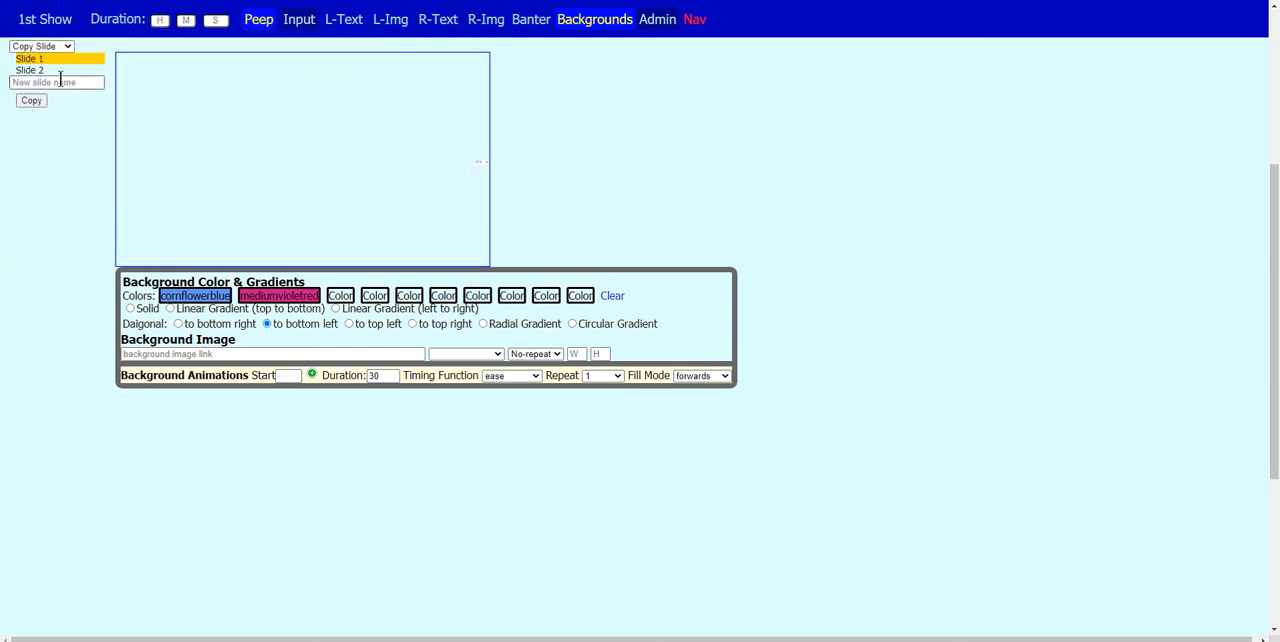
- Change the mode to Modify Slide and open Slide 2 for editing
{"action": "left_click", "coordinate": [41, 73]}
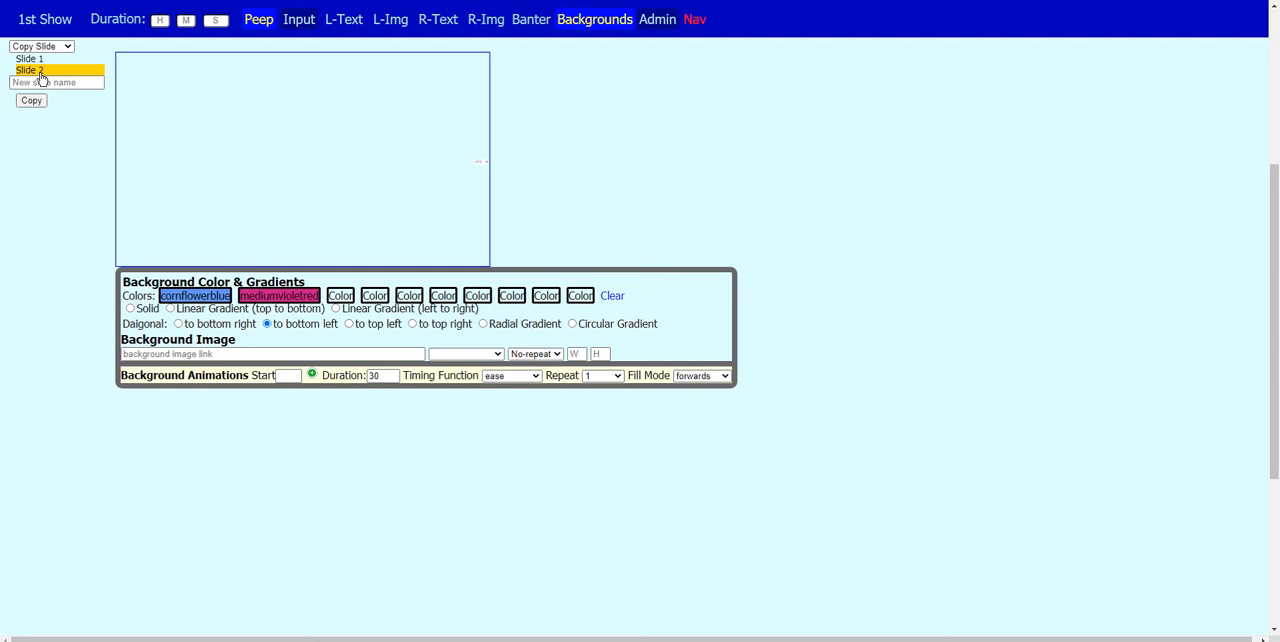
{"action": "left_click", "coordinate": [29, 59]}
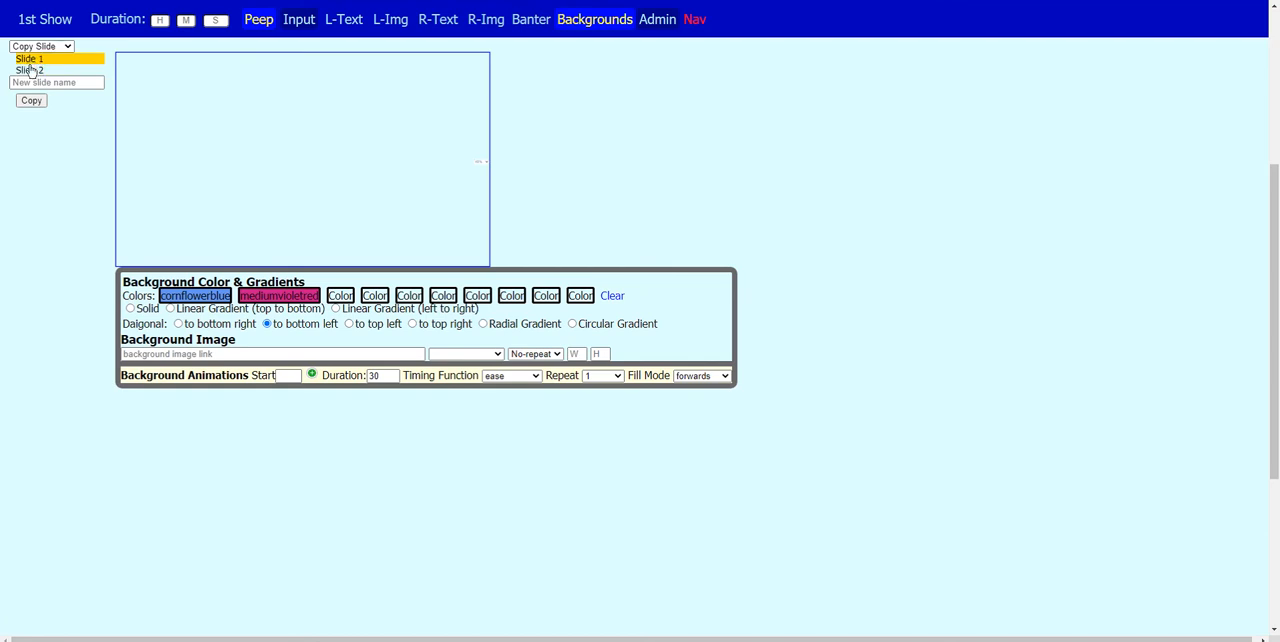
{"action": "left_click", "coordinate": [33, 71]}
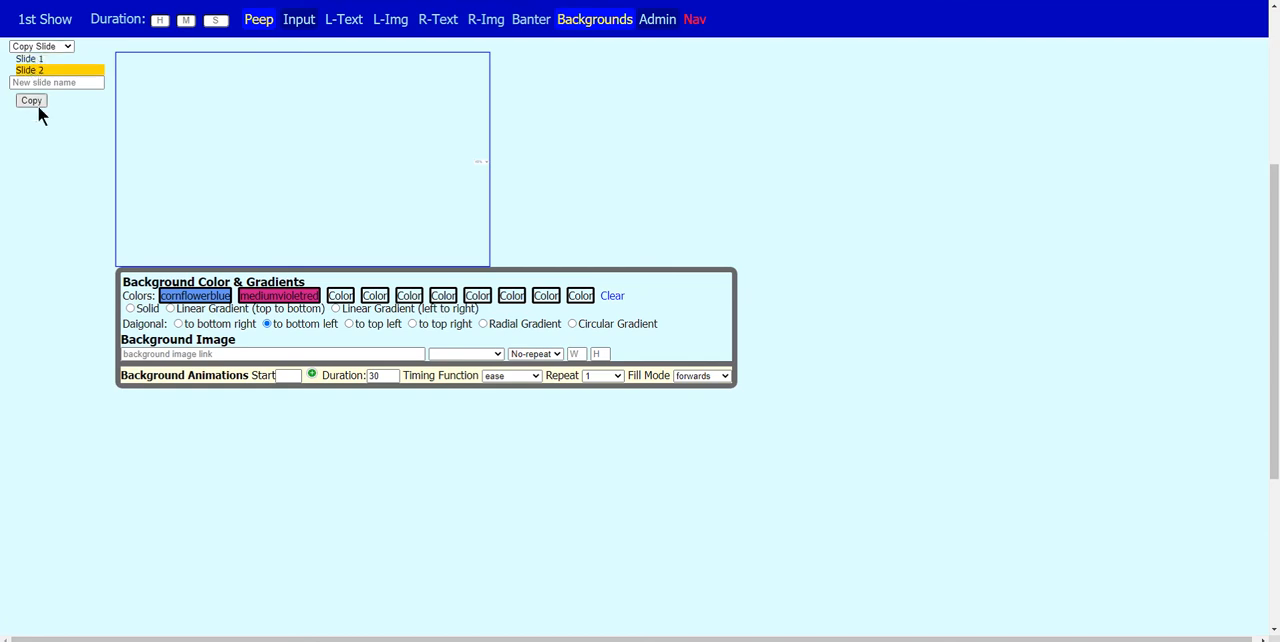
{"action": "left_click", "coordinate": [38, 47]}
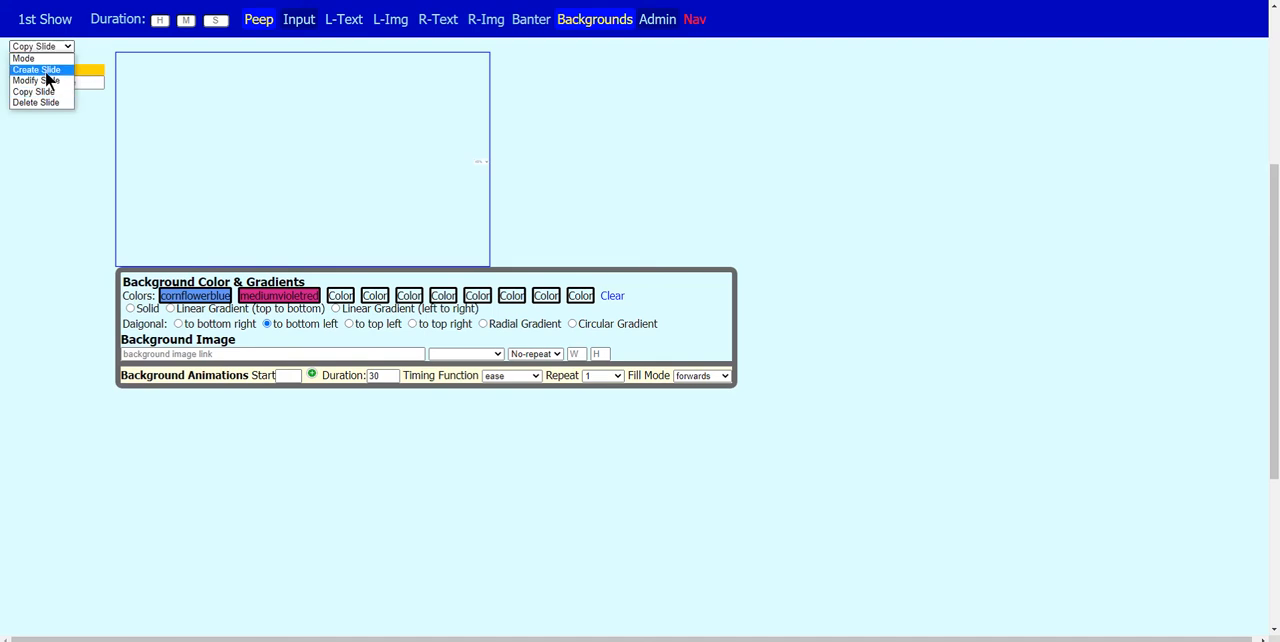
{"action": "left_click", "coordinate": [36, 80]}
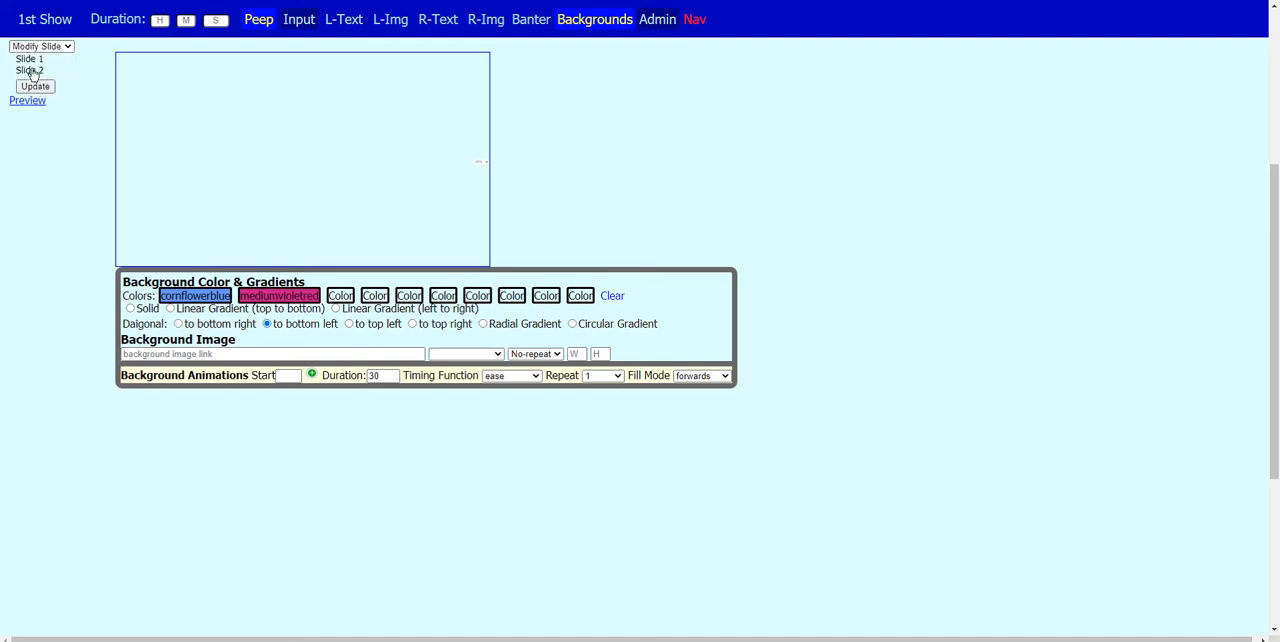
{"action": "left_click", "coordinate": [30, 70]}
{"action": "left_click", "coordinate": [33, 60]}
{"action": "left_click", "coordinate": [34, 71]}
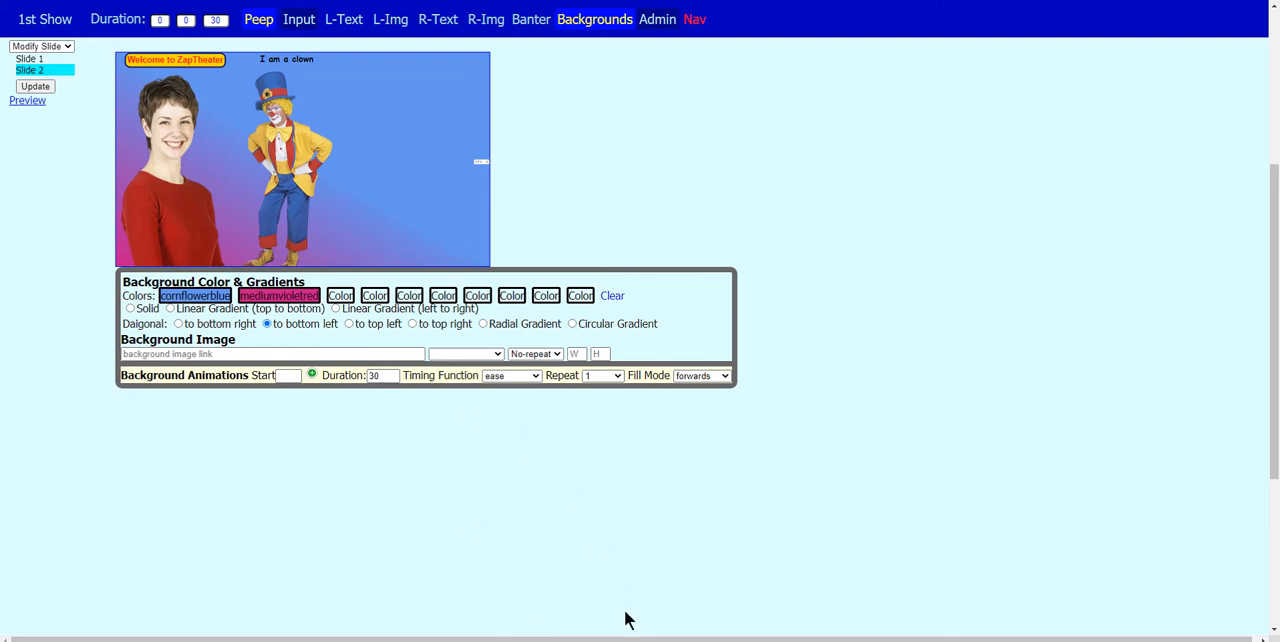
- Switch to the text editor and copy the presred4.png image link from the imglinks file
{"action": "left_click", "coordinate": [606, 641]}
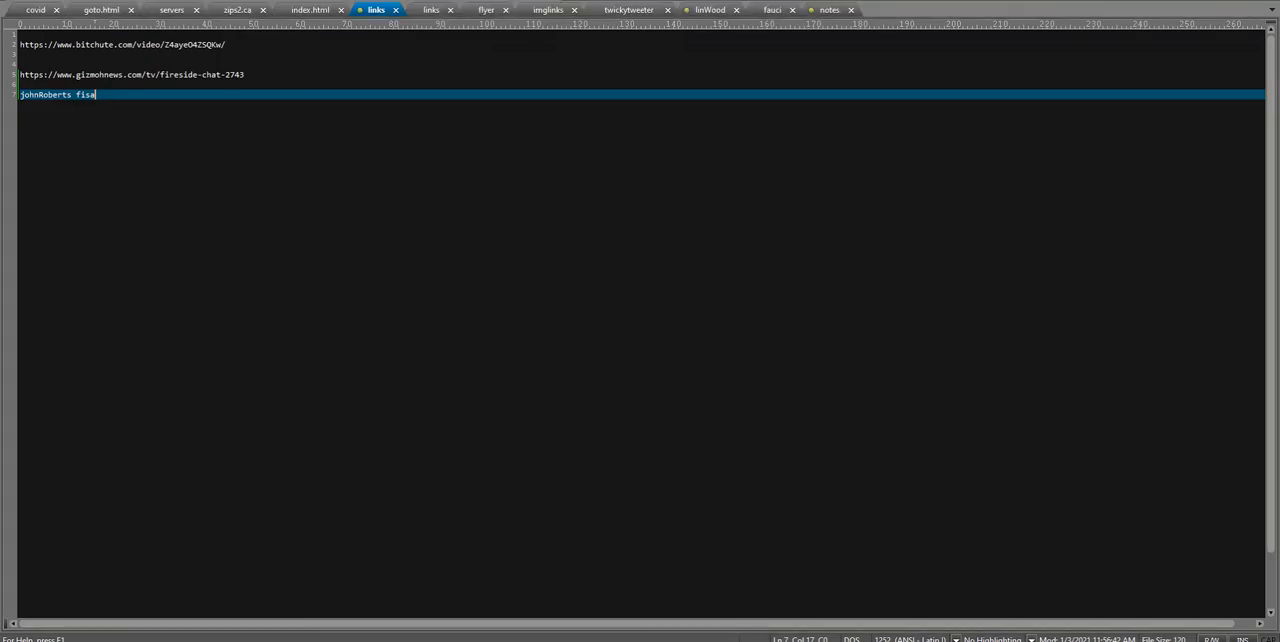
{"action": "left_click", "coordinate": [542, 18]}
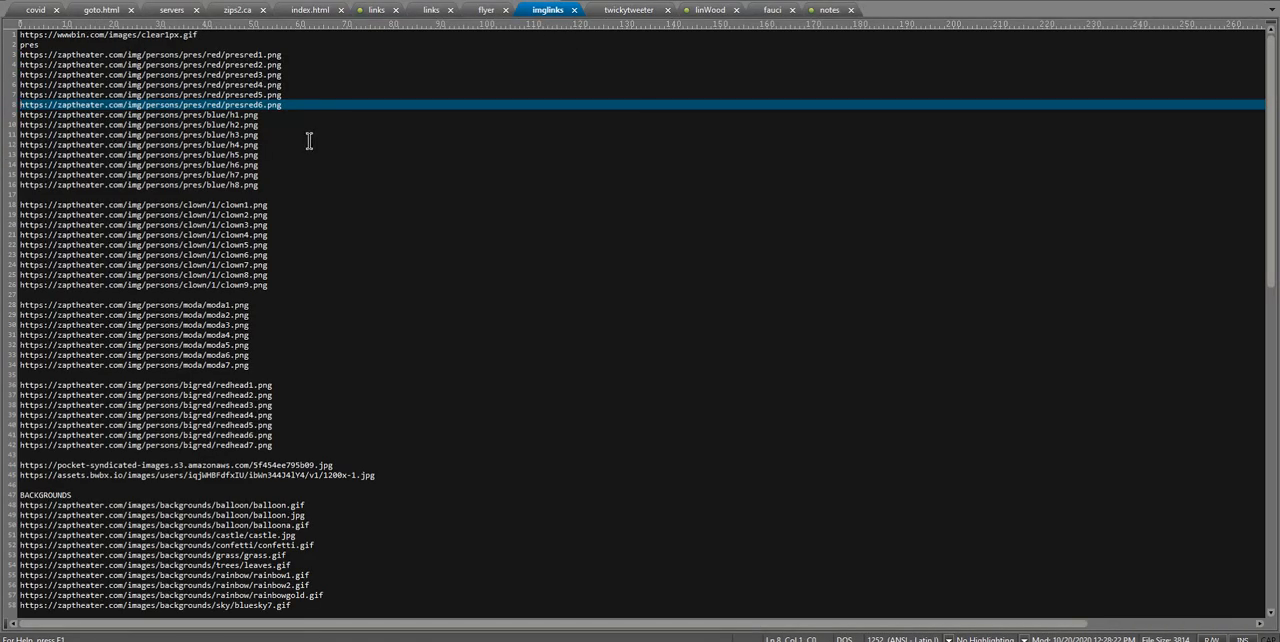
{"action": "left_click", "coordinate": [284, 84]}
{"action": "left_click_drag", "start_coordinate": [284, 84], "coordinate": [4, 90]}
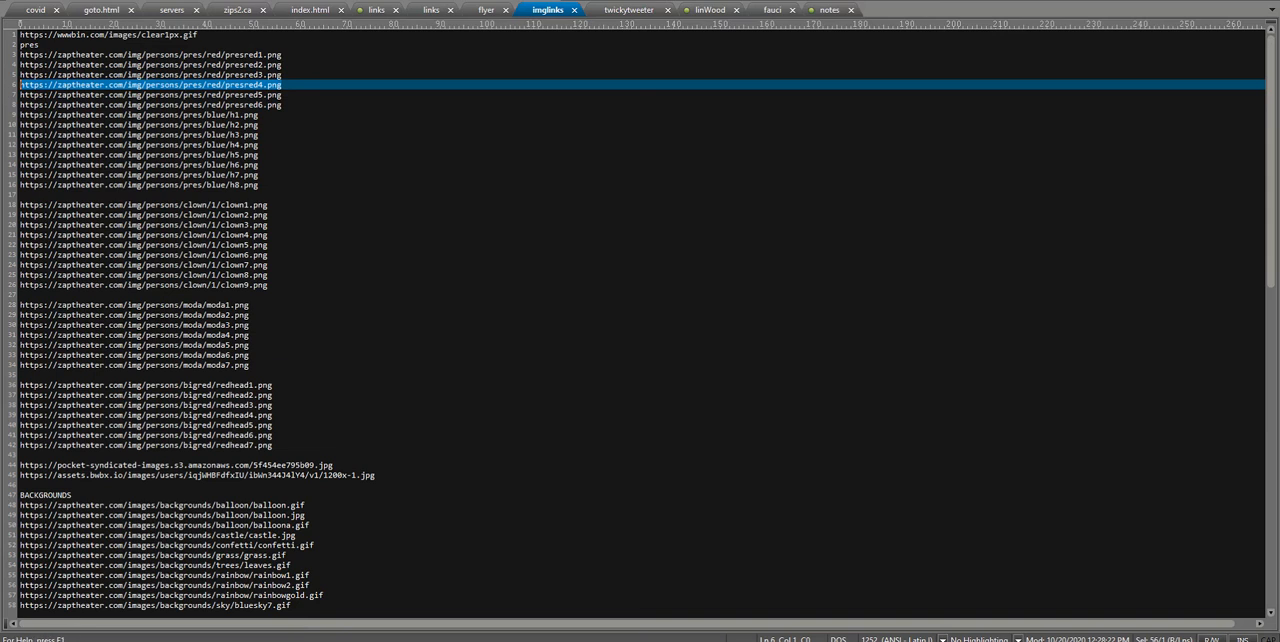
{"action": "key", "text": "alt+Tab"}
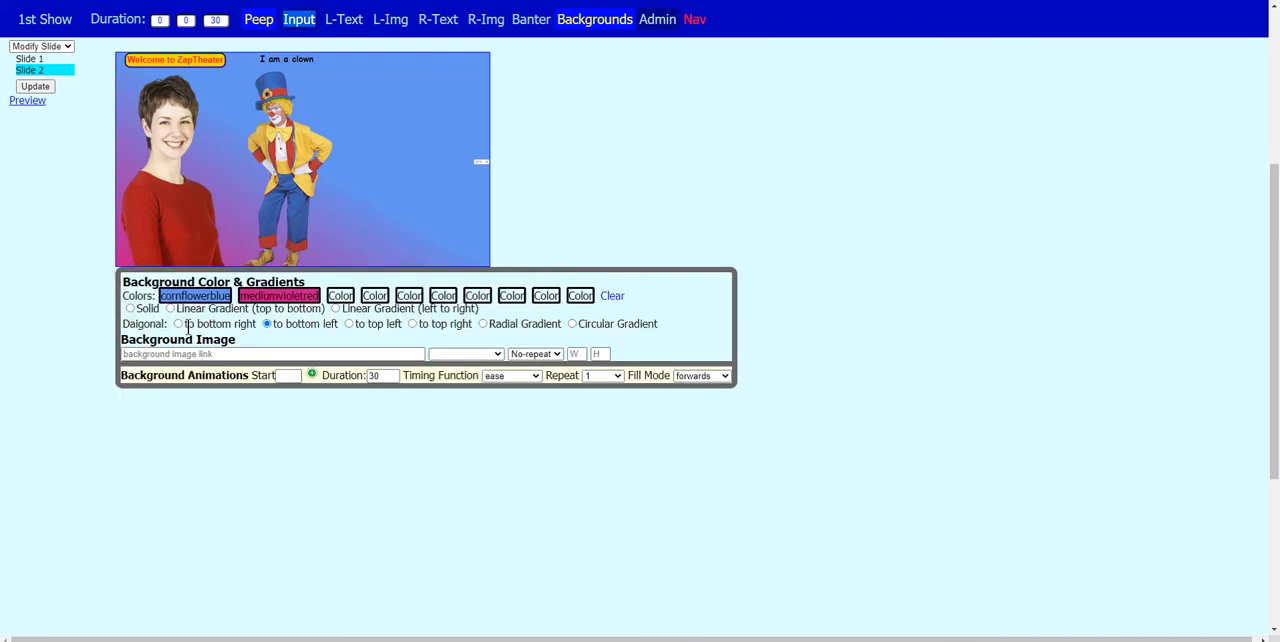
{"action": "left_click", "coordinate": [297, 20]}
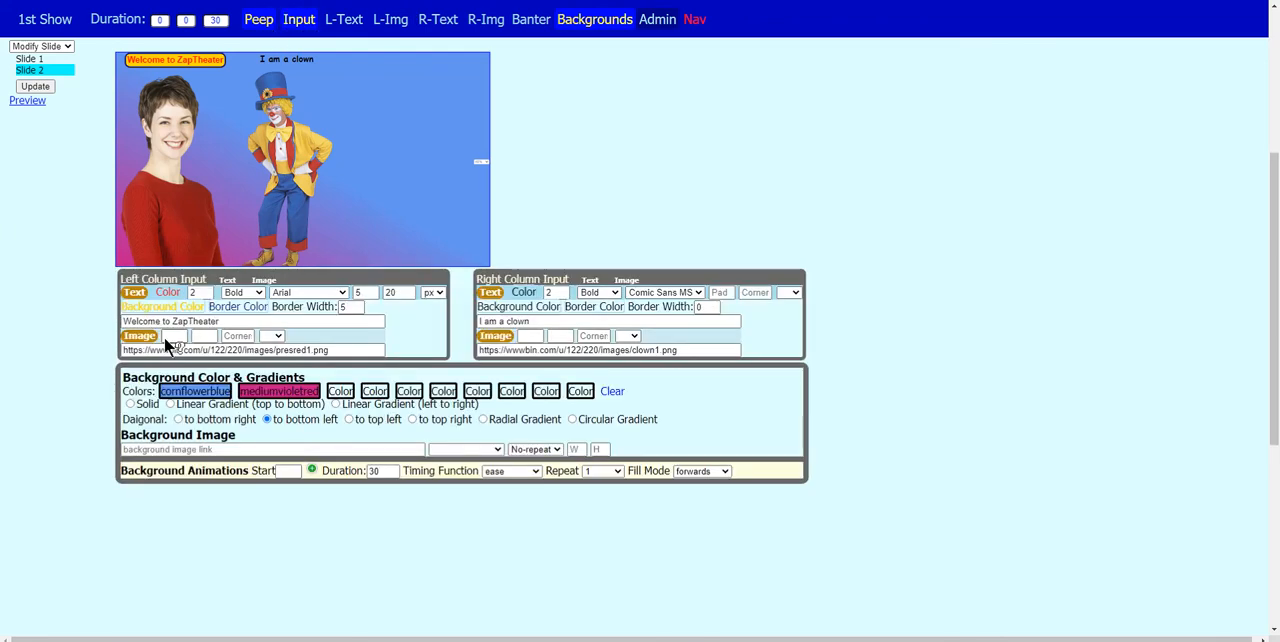
{"action": "left_click_drag", "start_coordinate": [345, 351], "coordinate": [70, 349]}
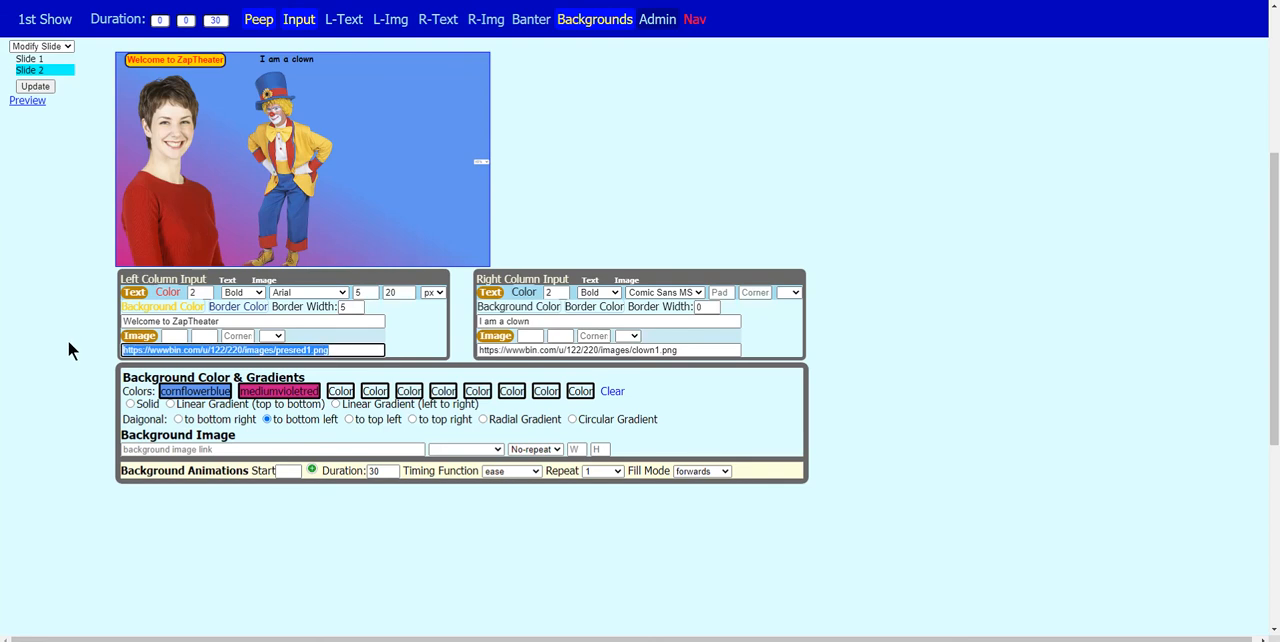
{"action": "key", "text": "ctrl+v"}
{"action": "left_click", "coordinate": [737, 215]}
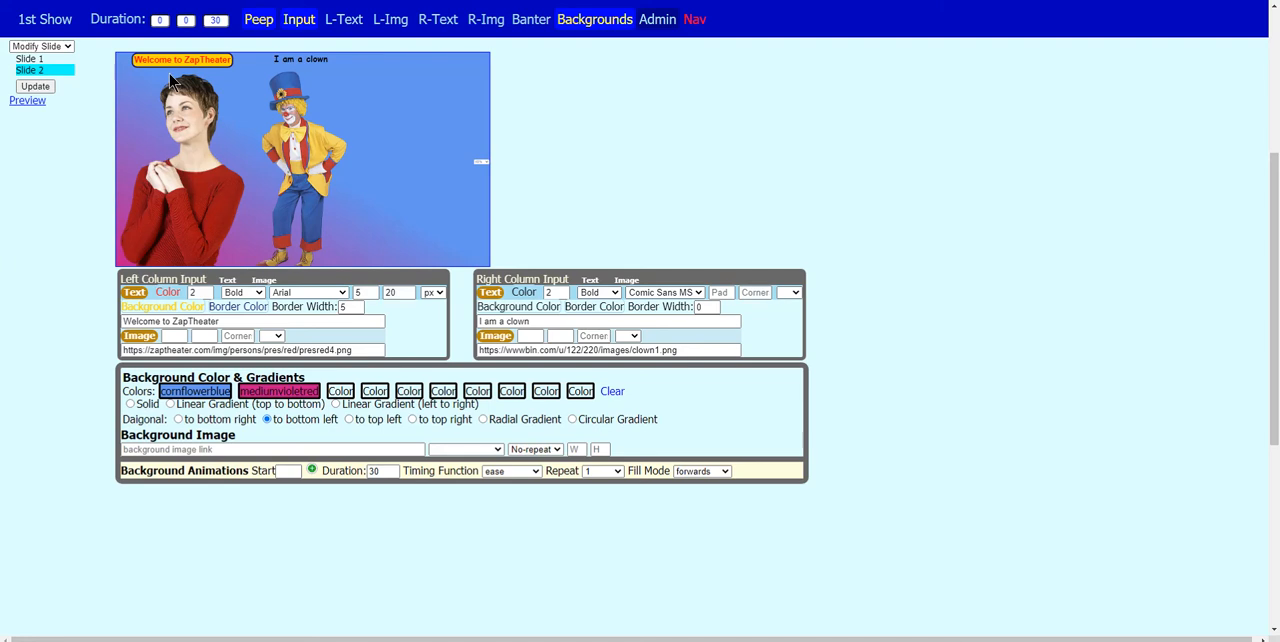
- Replace Slide 2's left caption with "Create great presentations"
{"action": "left_click", "coordinate": [227, 321]}
{"action": "left_click_drag", "start_coordinate": [227, 321], "coordinate": [77, 320]}
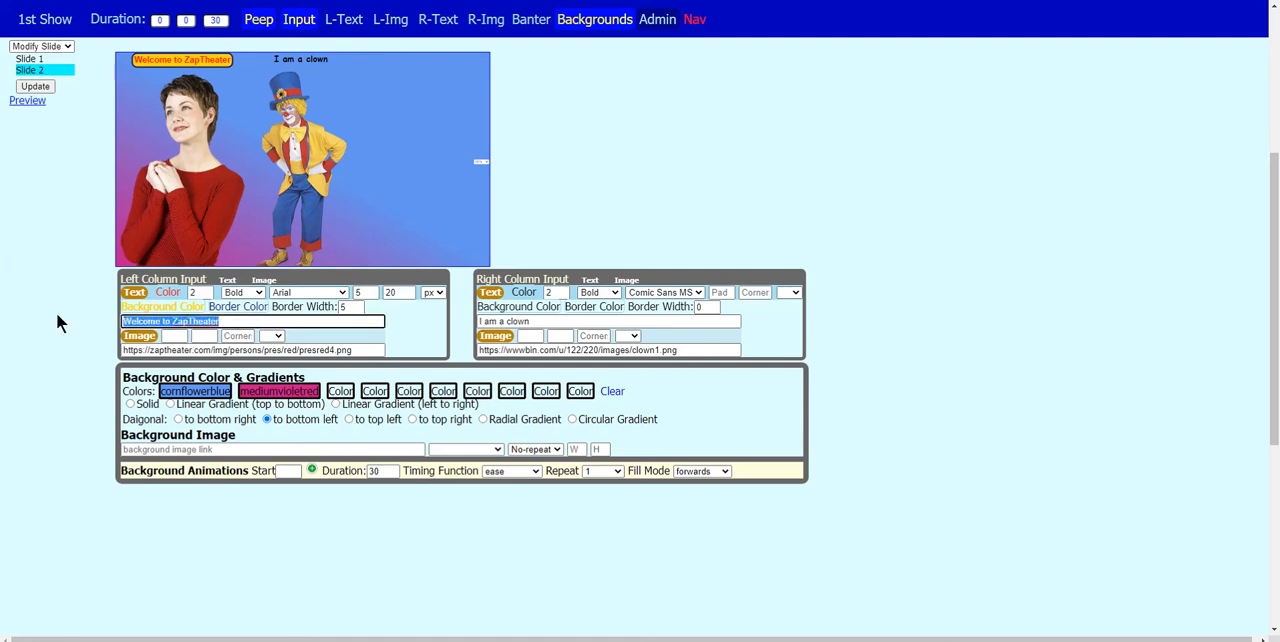
{"action": "key", "text": "BackSpace"}
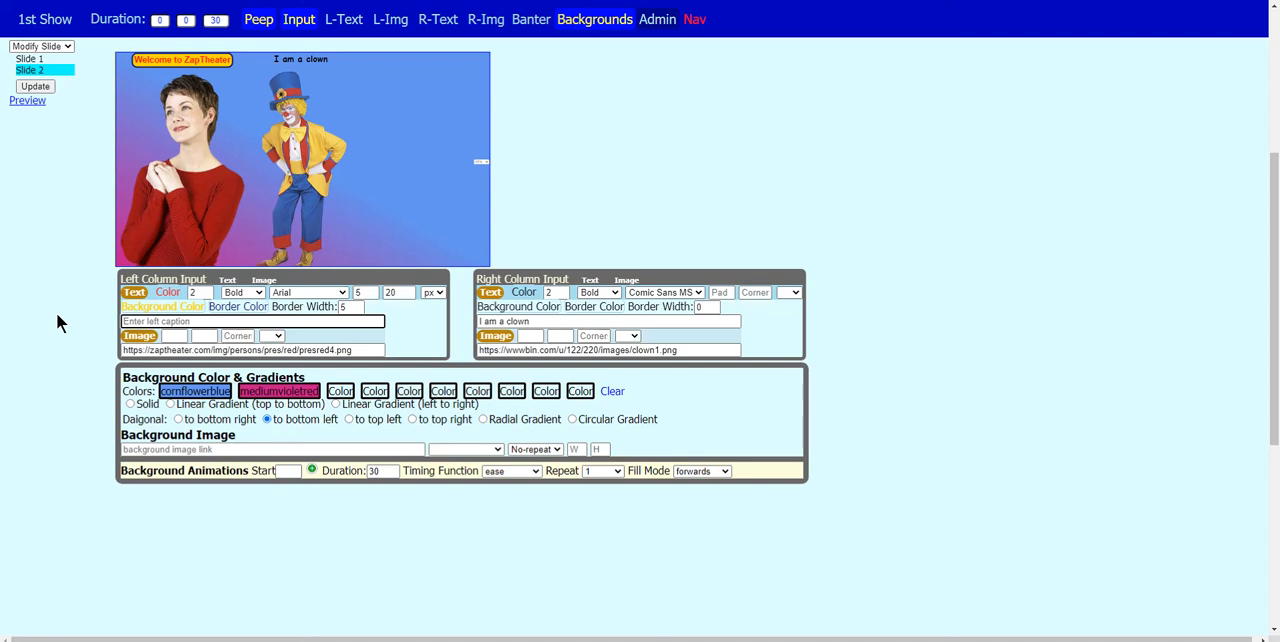
{"action": "type", "text": "Cleate gres"}
{"action": "key", "text": "BackSpace"}
{"action": "type", "text": "at p"}
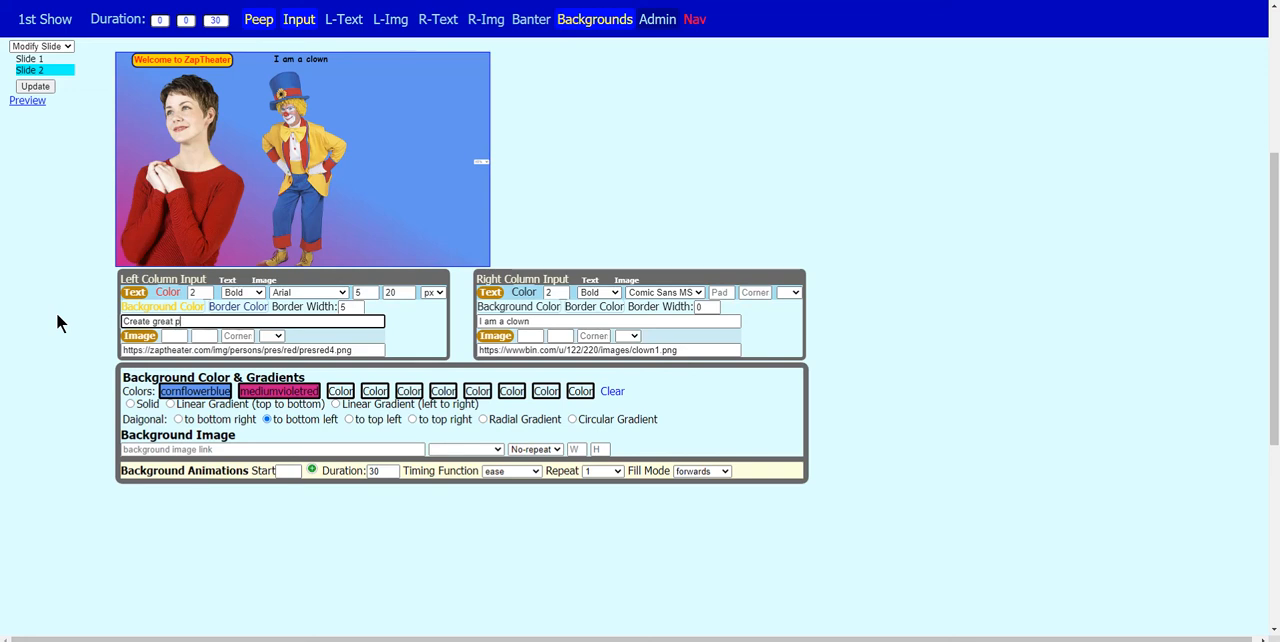
{"action": "type", "text": "resentations"}
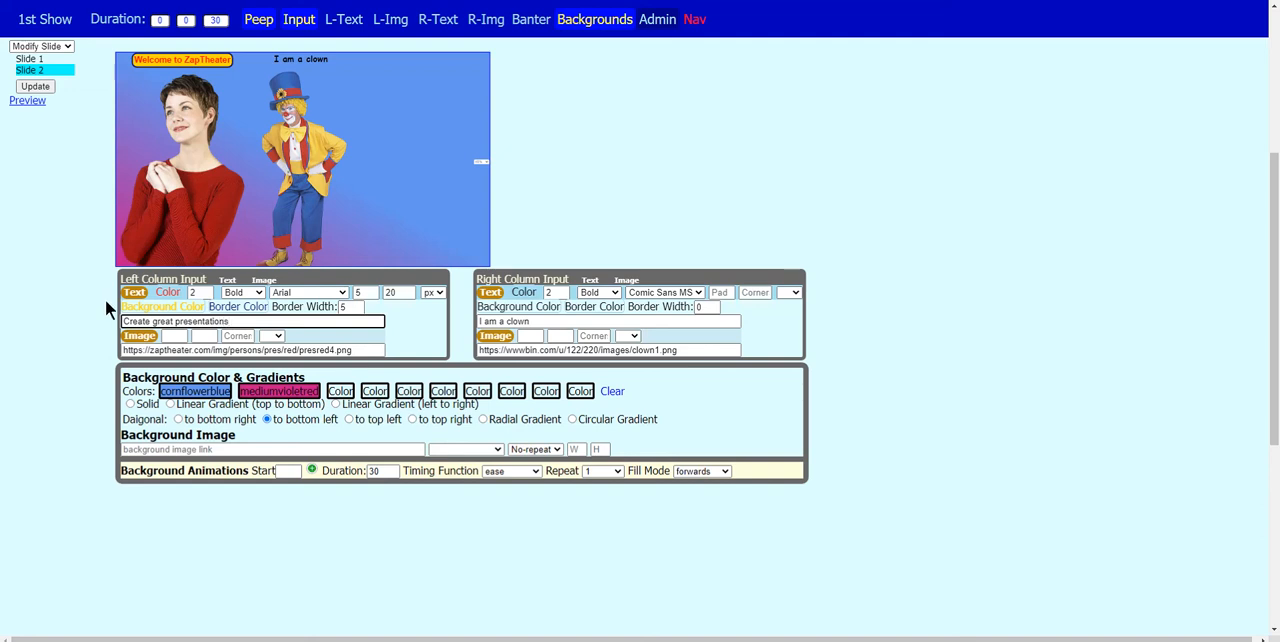
{"action": "left_click", "coordinate": [2, 604]}
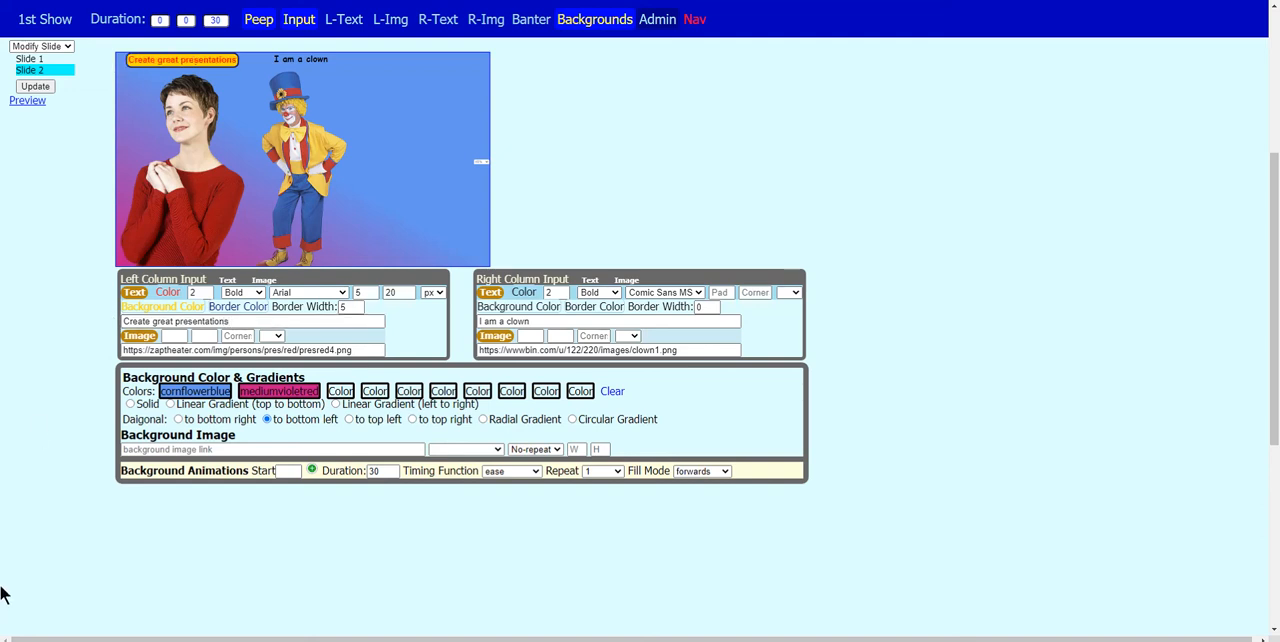
- Replace Slide 2's right caption with "Sounds good to me" and set its text color to Deeppink
{"action": "triple_click", "coordinate": [549, 321]}
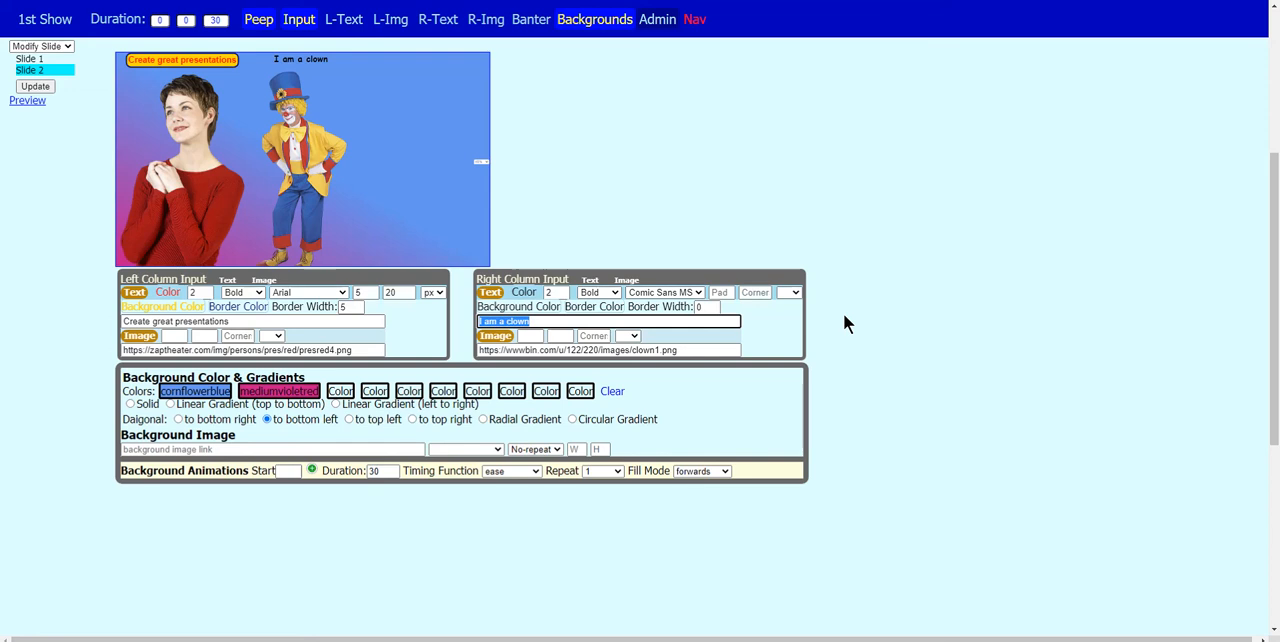
{"action": "type", "text": "S"}
{"action": "type", "text": "ouds "}
{"action": "type", "text": "ds goo"}
{"action": "type", "text": "d to"}
{"action": "type", "text": " me"}
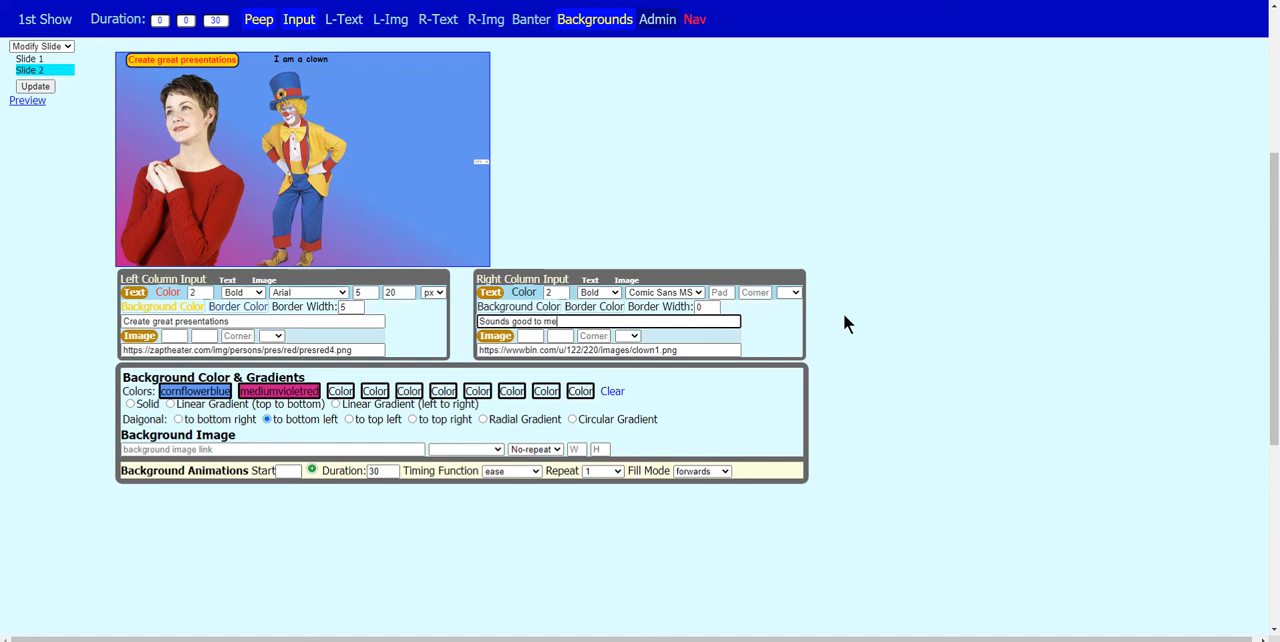
{"action": "left_click", "coordinate": [520, 293]}
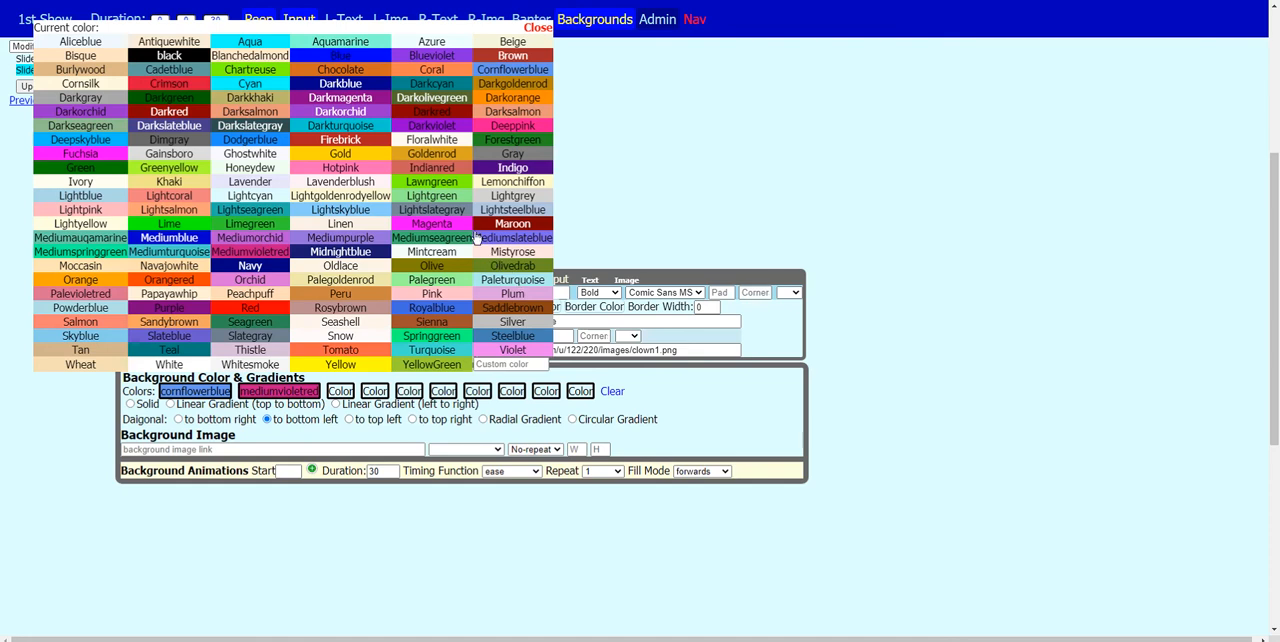
{"action": "left_click", "coordinate": [519, 128]}
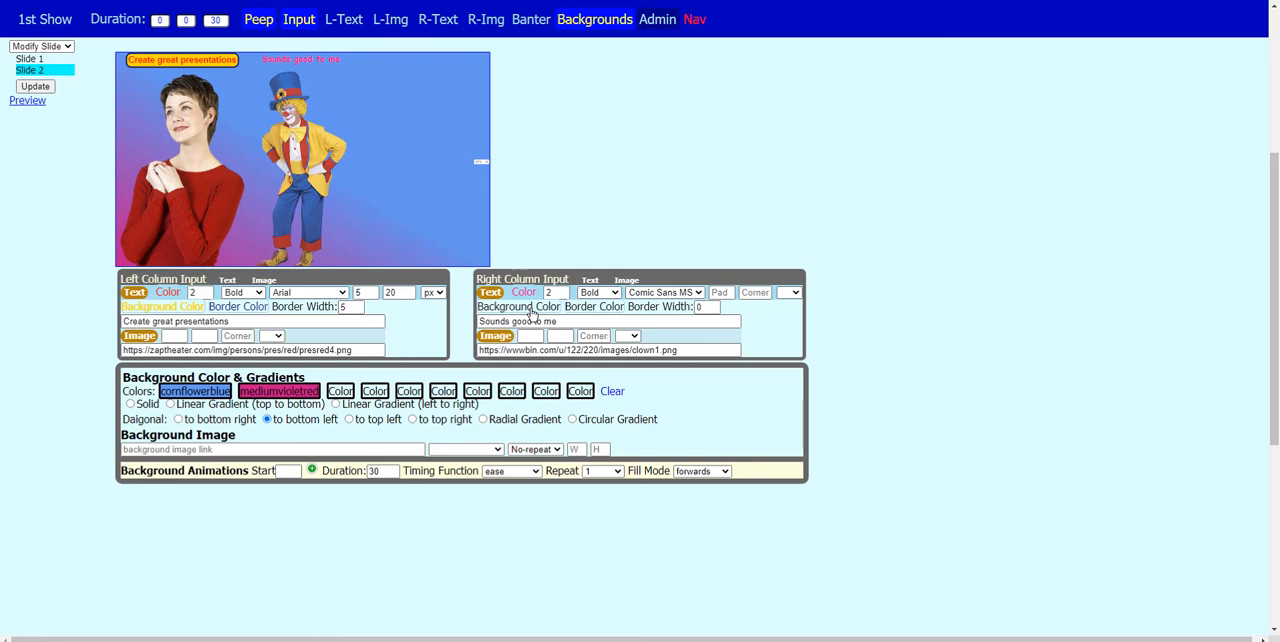
- Change the text color of Slide 2's right caption to Maroon, then save the slide and preview it
{"action": "left_click", "coordinate": [523, 292]}
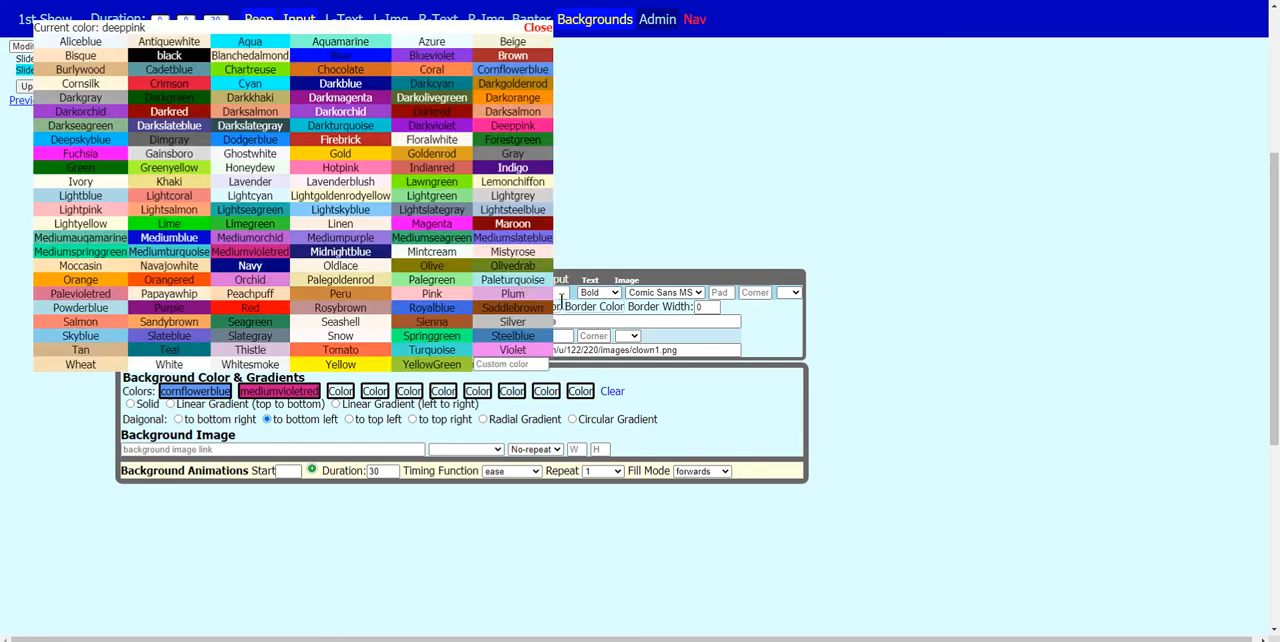
{"action": "left_click", "coordinate": [503, 226]}
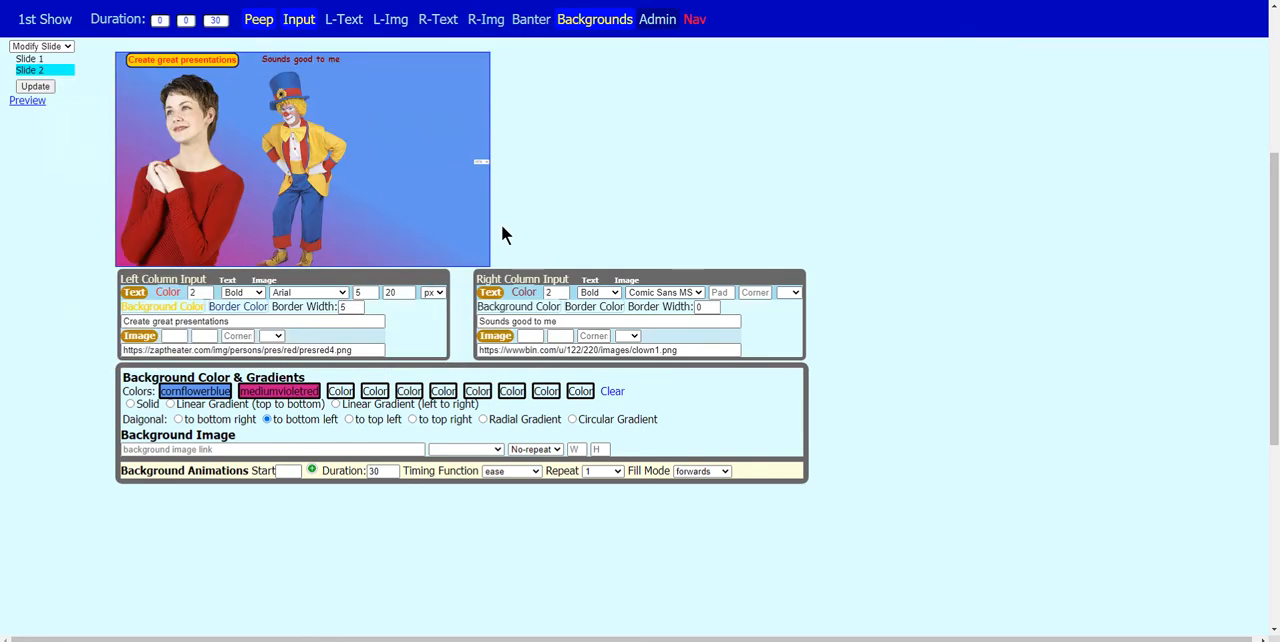
{"action": "left_click", "coordinate": [38, 87]}
{"action": "left_click", "coordinate": [39, 101]}
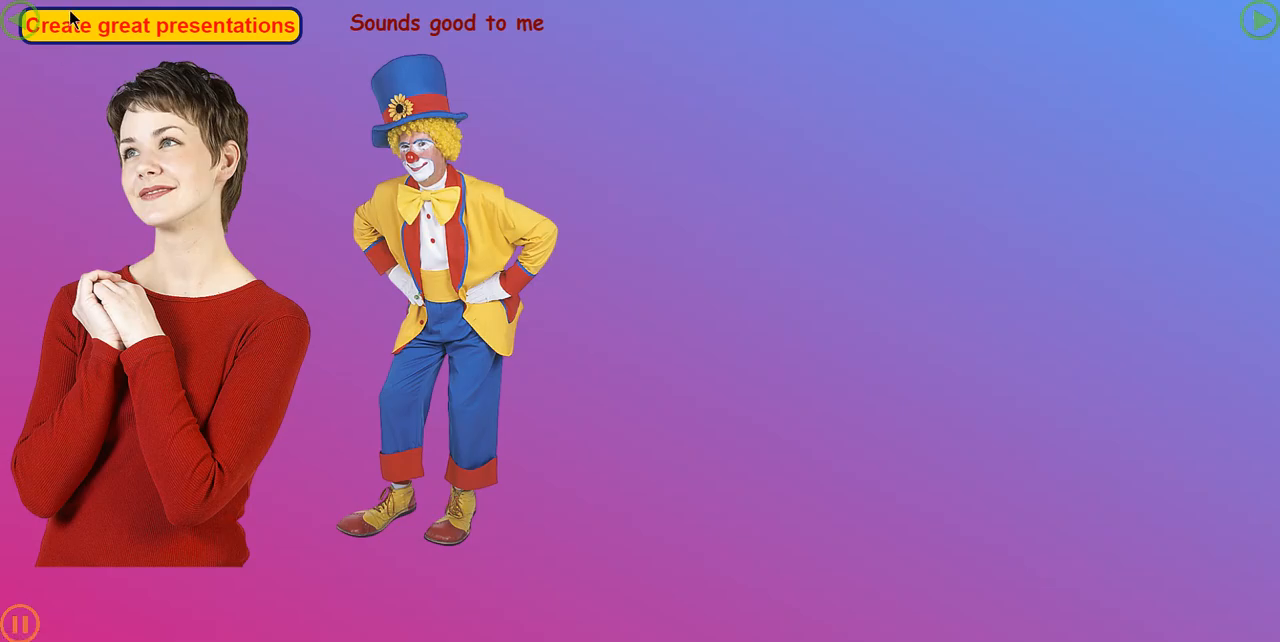
{"action": "left_click", "coordinate": [230, 0]}
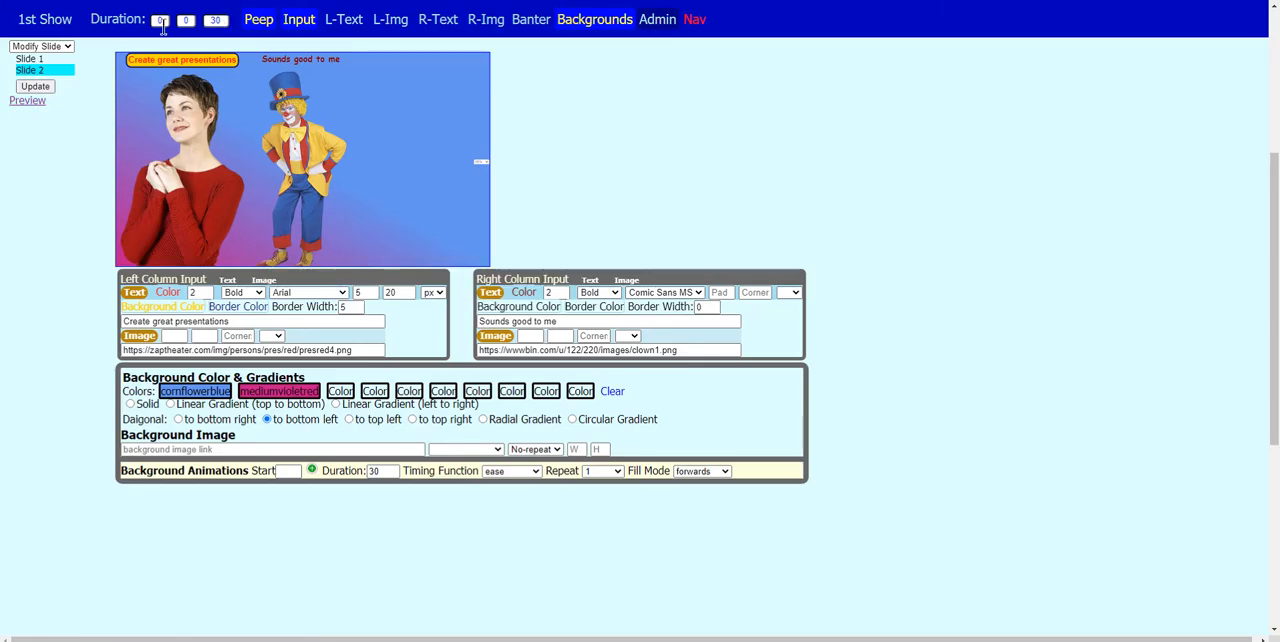
- Set Slide 1's duration to 3 seconds, save the slide and preview the show's transition to Slide 2
{"action": "left_click", "coordinate": [29, 59]}
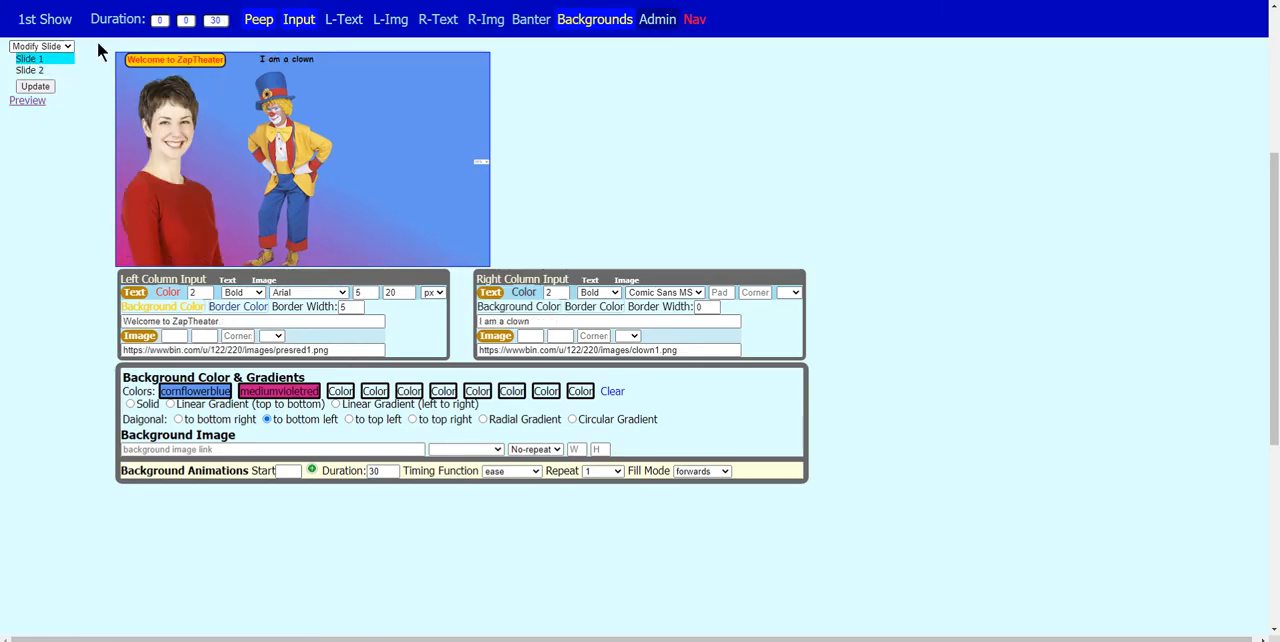
{"action": "left_click_drag", "start_coordinate": [222, 20], "coordinate": [203, 20]}
{"action": "type", "text": "3"}
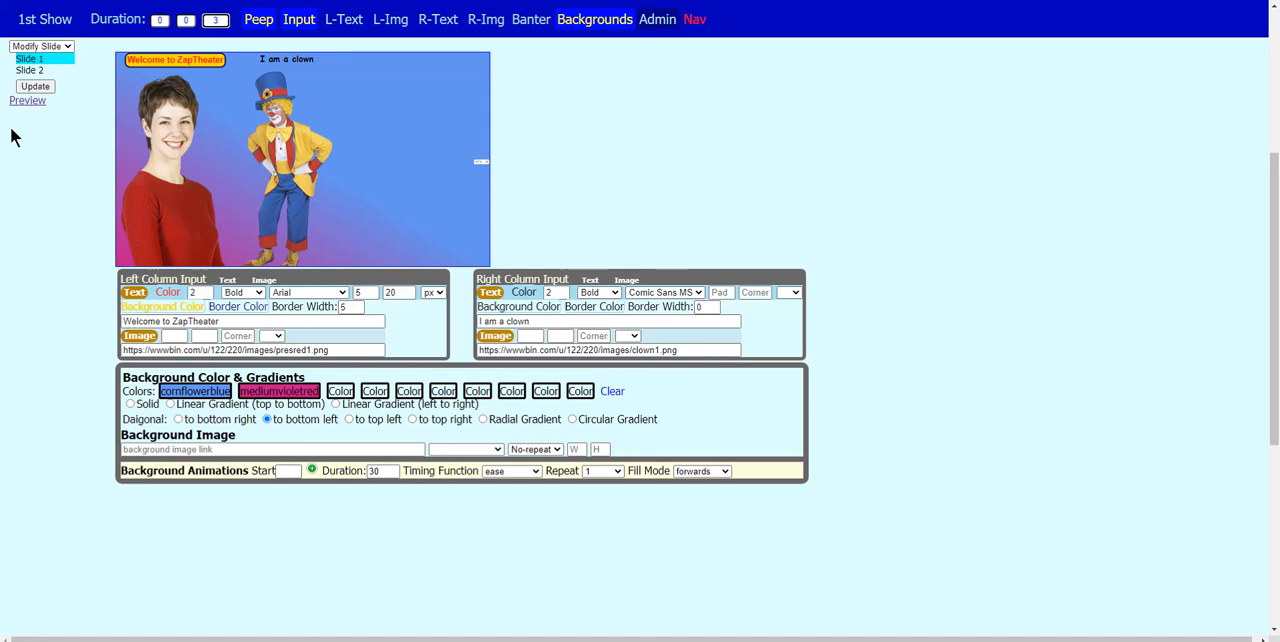
{"action": "left_click", "coordinate": [32, 87]}
{"action": "left_click", "coordinate": [42, 88]}
{"action": "left_click", "coordinate": [29, 101]}
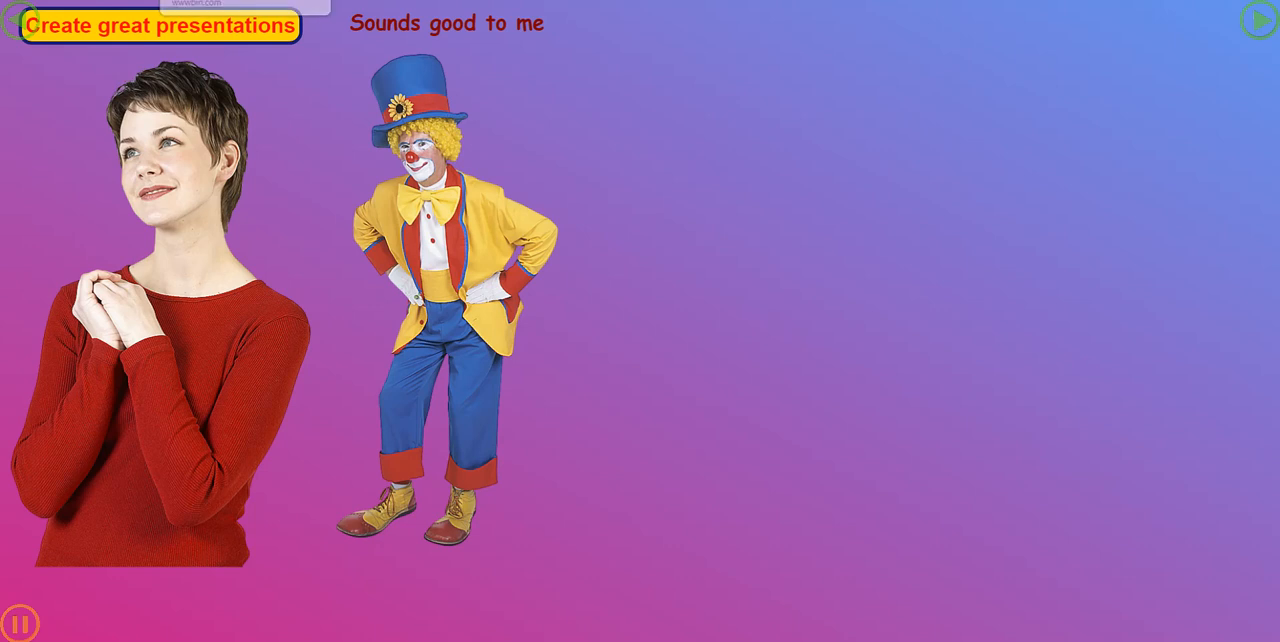
{"action": "left_click", "coordinate": [303, 0]}
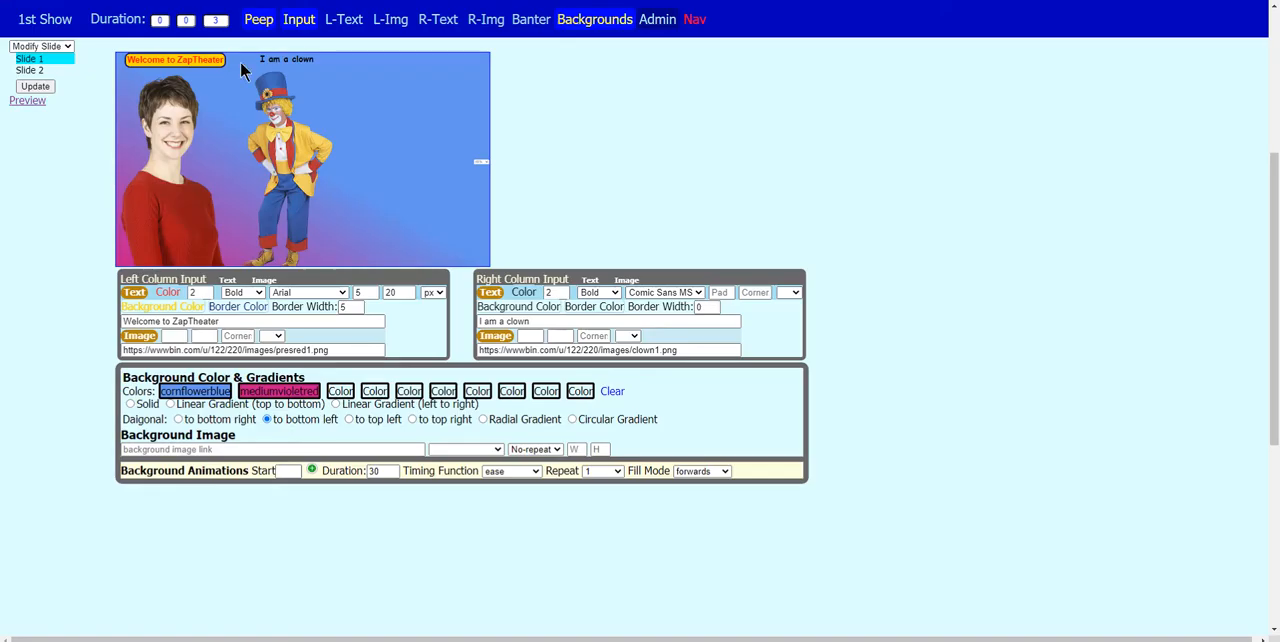